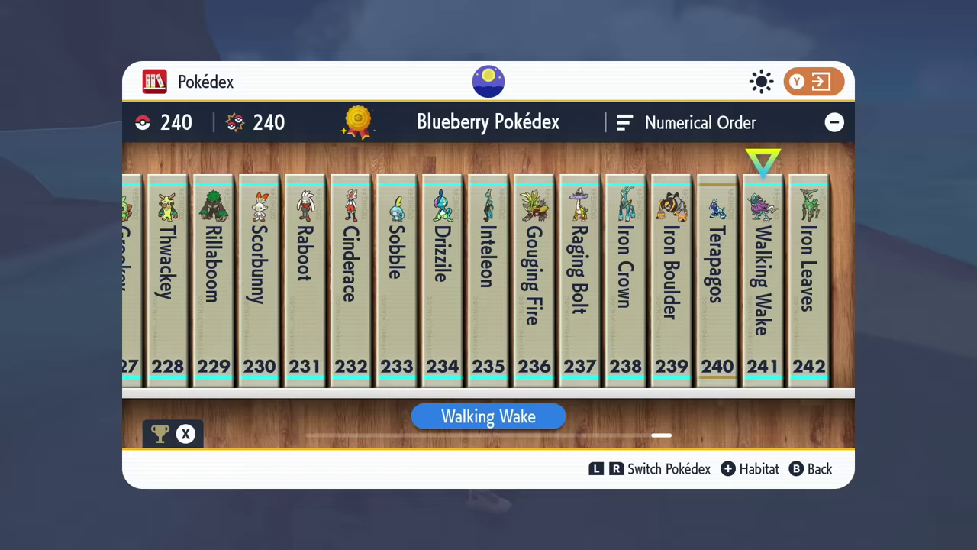
- Browse the Blueberry Pokédex backwards from Walking Wake past Froakie
{"action": "key", "text": "Left"}
{"action": "key", "text": "Left"}
{"action": "key", "text": "Left"}
{"action": "key", "text": "Left"}
{"action": "key", "text": "Left"}
{"action": "key", "text": "Left"}
{"action": "key", "text": "Left"}
{"action": "key", "text": "Left"}
{"action": "key", "text": "Left"}
{"action": "key", "text": "Left"}
{"action": "key", "text": "Left"}
{"action": "key", "text": "Left"}
{"action": "key", "text": "Left"}
{"action": "key", "text": "Left"}
{"action": "key", "text": "Left"}
{"action": "key", "text": "Left"}
{"action": "key", "text": "Left"}
{"action": "key", "text": "Left"}
{"action": "key", "text": "Left"}
{"action": "key", "text": "Left"}
{"action": "key", "text": "Left"}
{"action": "key", "text": "Left"}
{"action": "key", "text": "Left"}
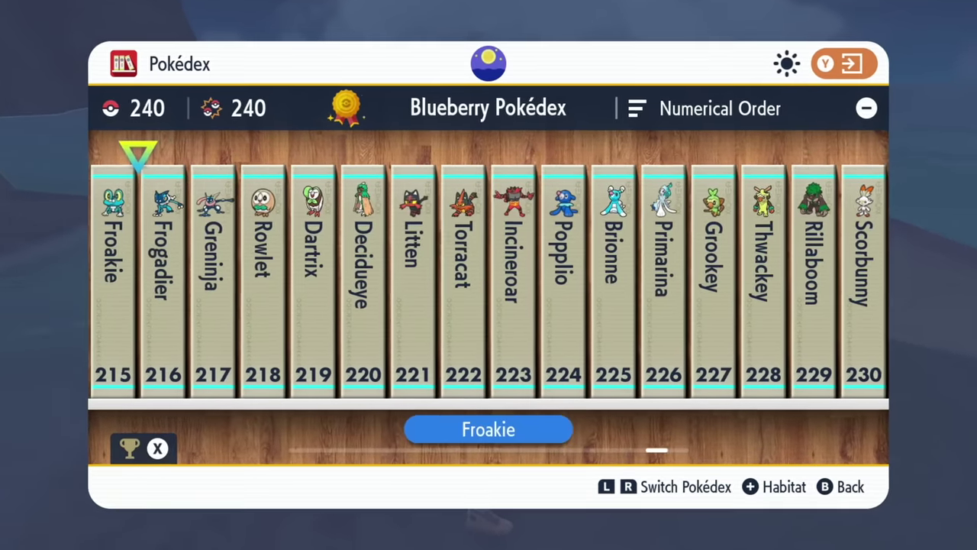
{"action": "key", "text": "Left"}
{"action": "key", "text": "Left"}
{"action": "key", "text": "Left"}
{"action": "key", "text": "Left"}
{"action": "key", "text": "Left"}
{"action": "key", "text": "Left"}
{"action": "key", "text": "Left"}
{"action": "key", "text": "Left"}
{"action": "key", "text": "Left"}
{"action": "key", "text": "Left"}
{"action": "key", "text": "Left"}
{"action": "key", "text": "Left"}
{"action": "key", "text": "Left"}
{"action": "key", "text": "Left"}
{"action": "key", "text": "Left"}
{"action": "key", "text": "Left"}
{"action": "key", "text": "Left"}
{"action": "key", "text": "Left"}
{"action": "key", "text": "Left"}
{"action": "key", "text": "Left"}
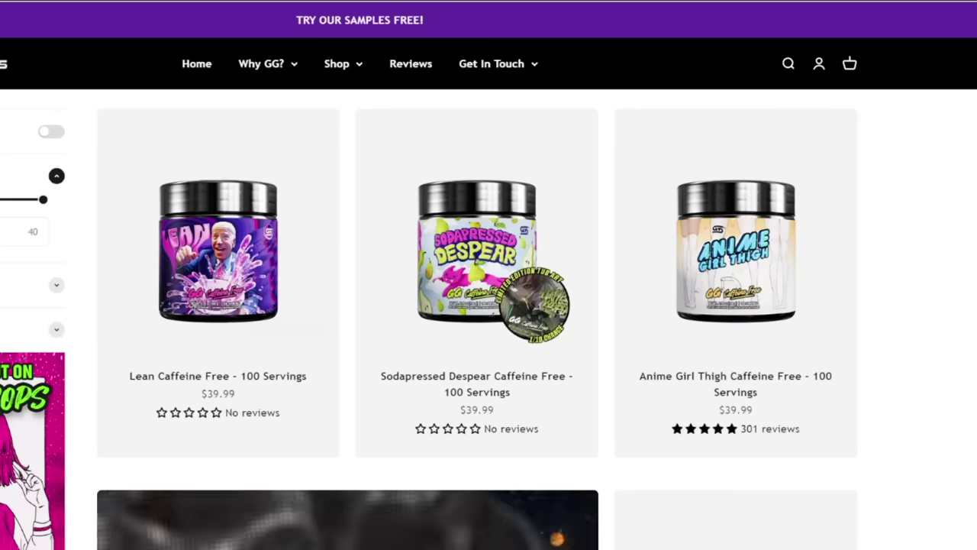
- Look through the caffeine-free 100-serving tubs in the shop's product listing
{"action": "scroll", "coordinate": [476, 305], "scroll_direction": "down", "scroll_amount": 5}
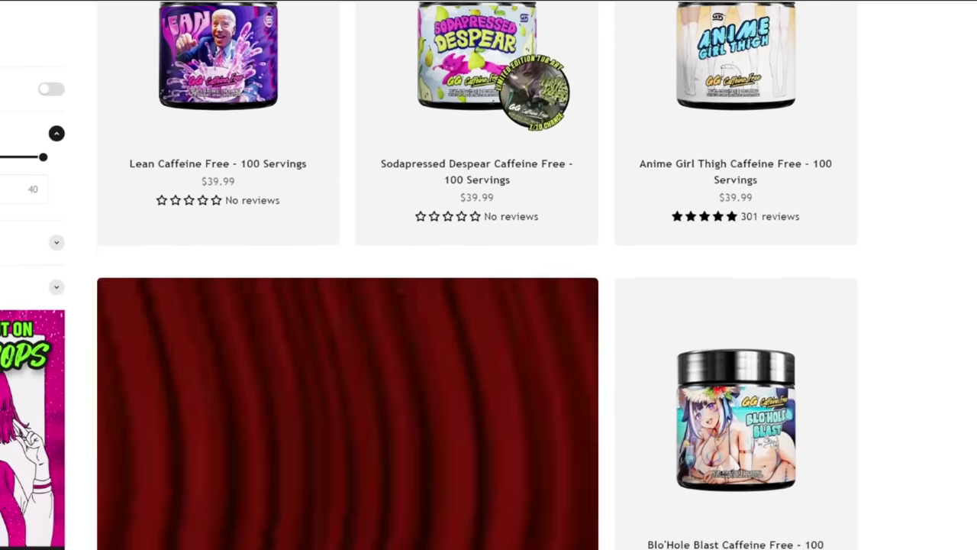
{"action": "scroll", "coordinate": [476, 306], "scroll_direction": "down", "scroll_amount": 8}
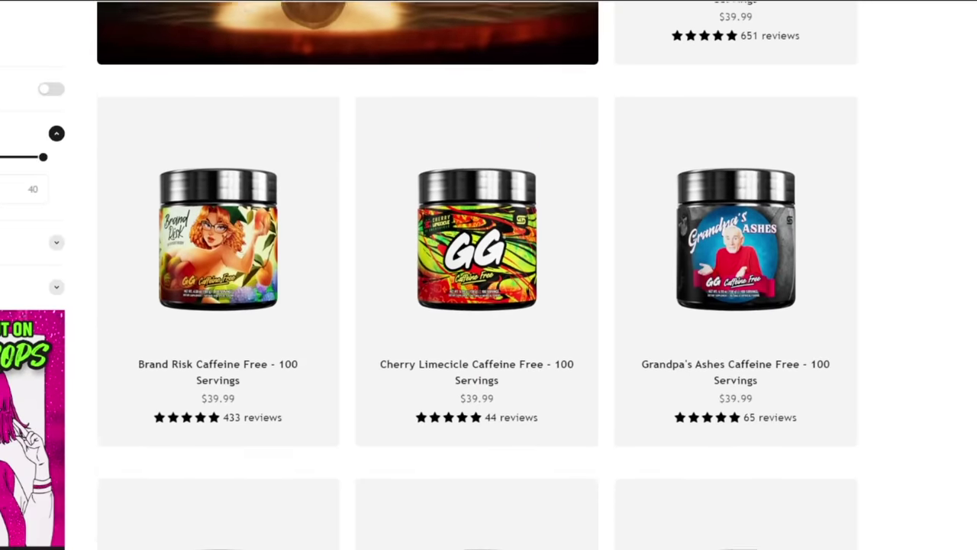
{"action": "scroll", "coordinate": [476, 306], "scroll_direction": "down", "scroll_amount": 7}
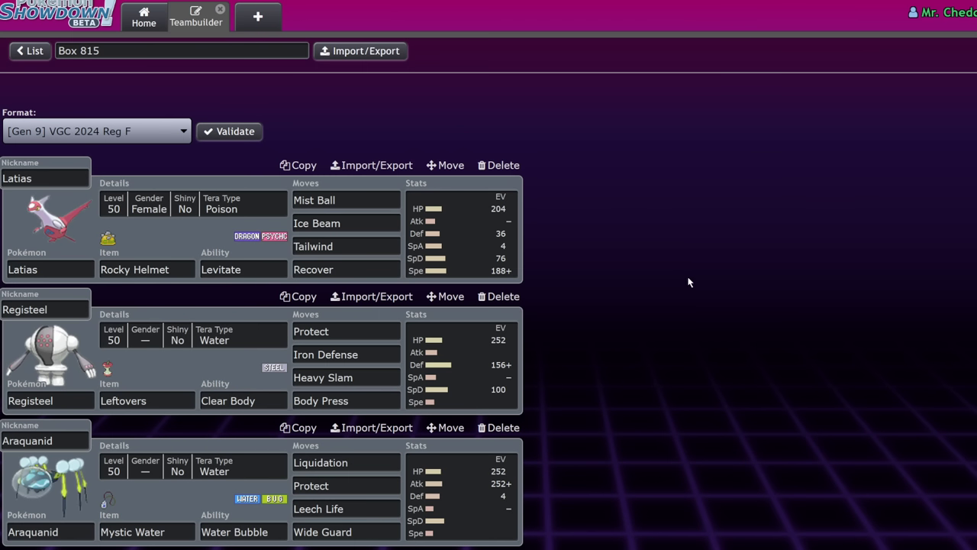
- Examine Latias's EV spread in the Box 815 team and return to the team list
{"action": "left_click", "coordinate": [513, 206]}
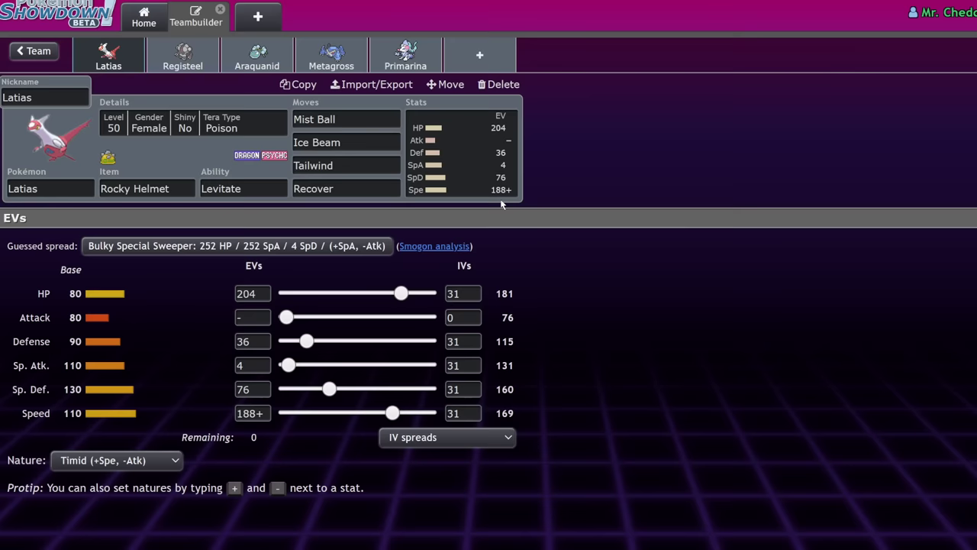
{"action": "left_click", "coordinate": [35, 54]}
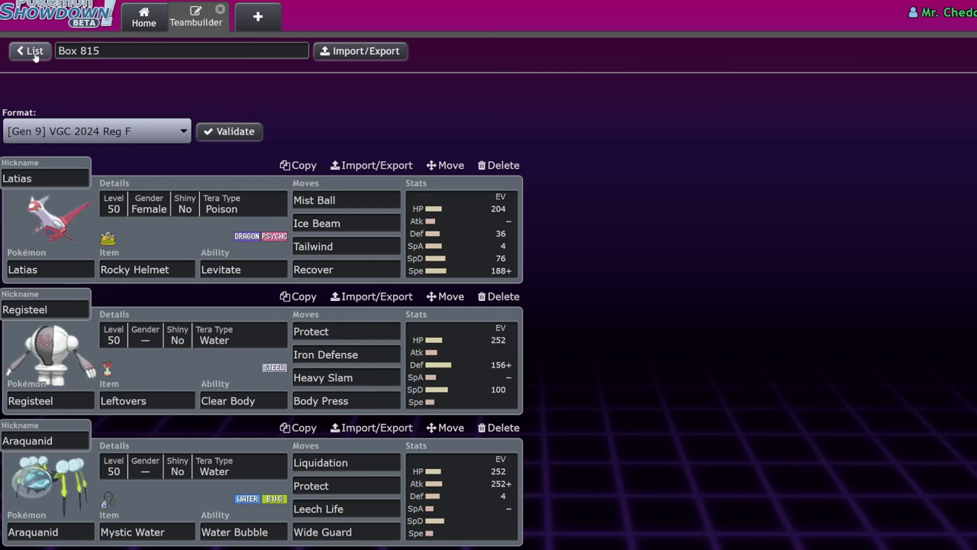
{"action": "left_click", "coordinate": [35, 55]}
- Create a new team and set its format to VGC 2024 Reg F
{"action": "left_click", "coordinate": [177, 201]}
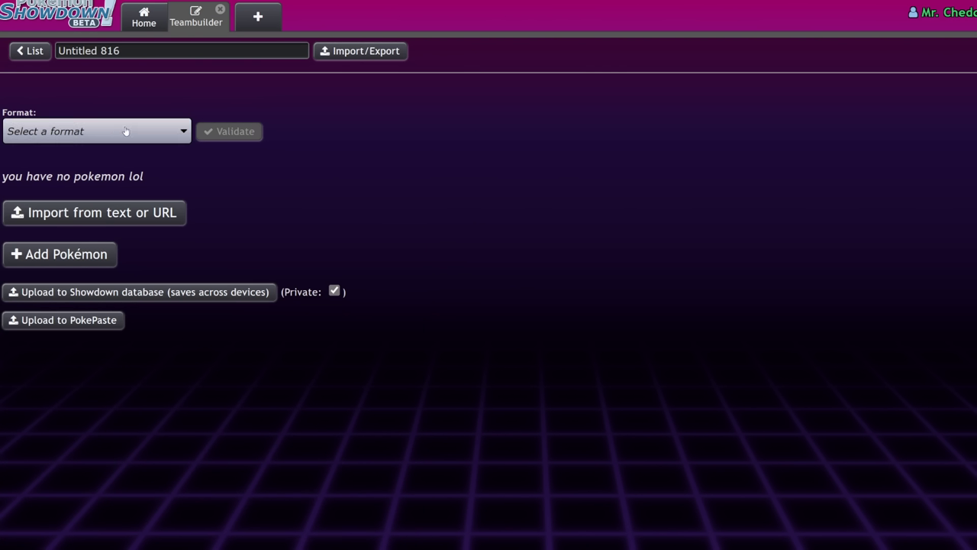
{"action": "left_click", "coordinate": [119, 131]}
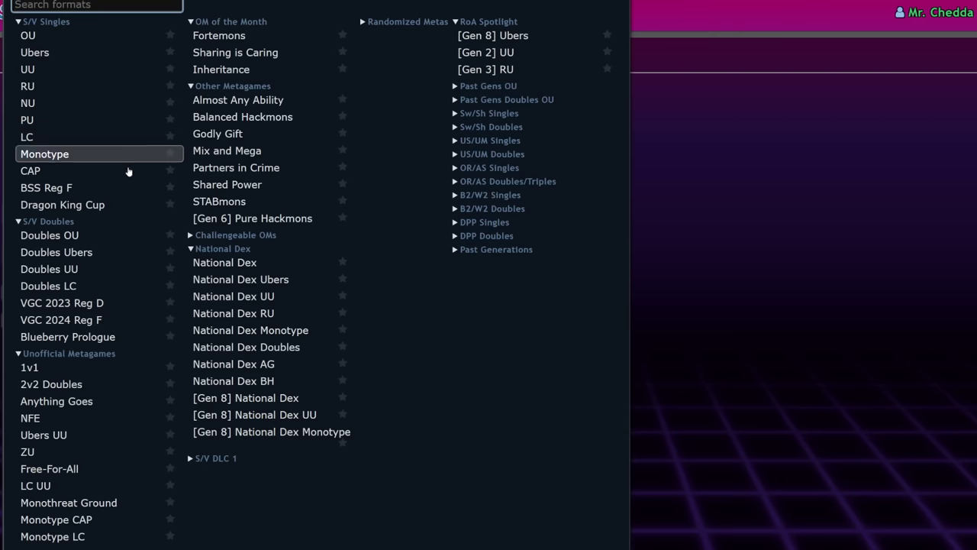
{"action": "left_click", "coordinate": [115, 320]}
- Add Tornadus as the first Pokémon of the new team
{"action": "left_click", "coordinate": [80, 253]}
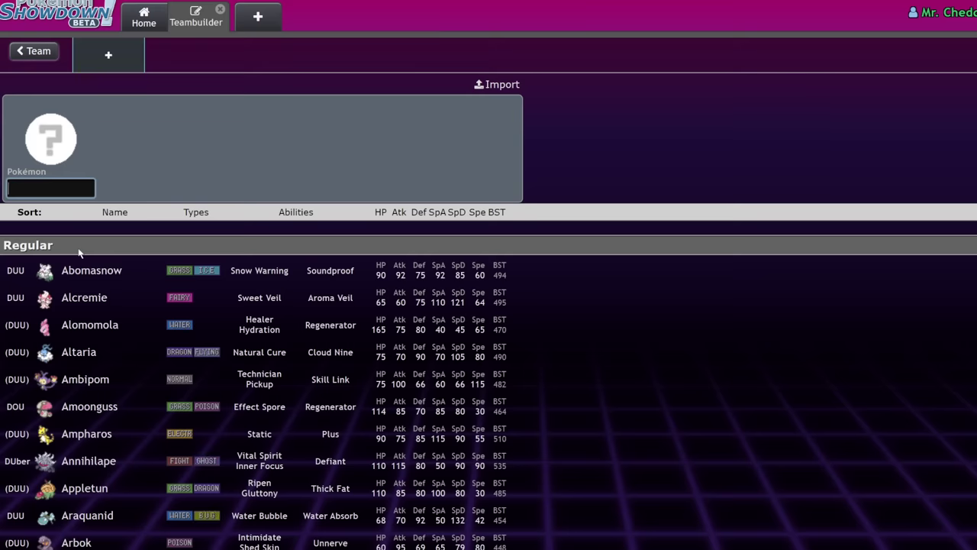
{"action": "type", "text": "torn"}
{"action": "key", "text": "Return"}
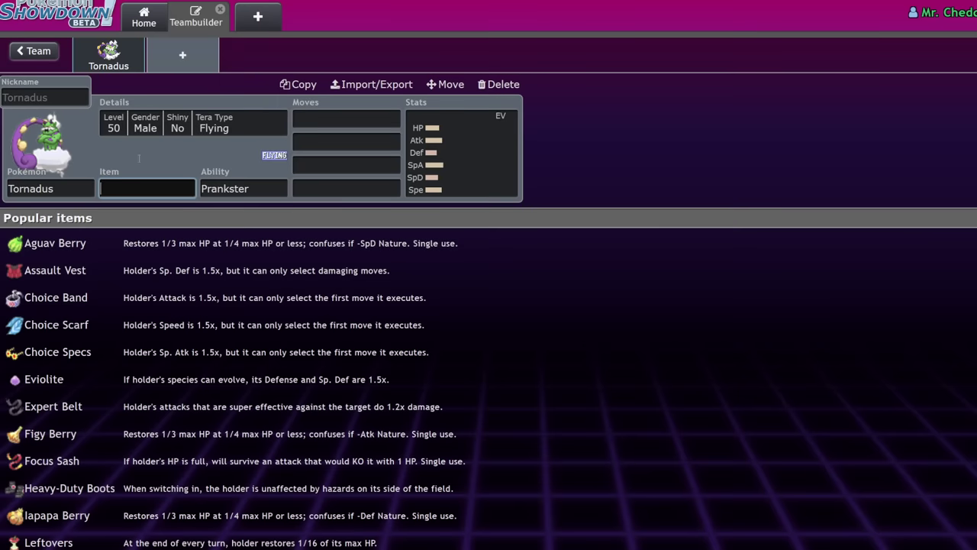
- Add Urshifu as the second team member and switch it to the Urshifu-Rapid-Strike form
{"action": "left_click", "coordinate": [200, 50]}
{"action": "type", "text": "urshi"}
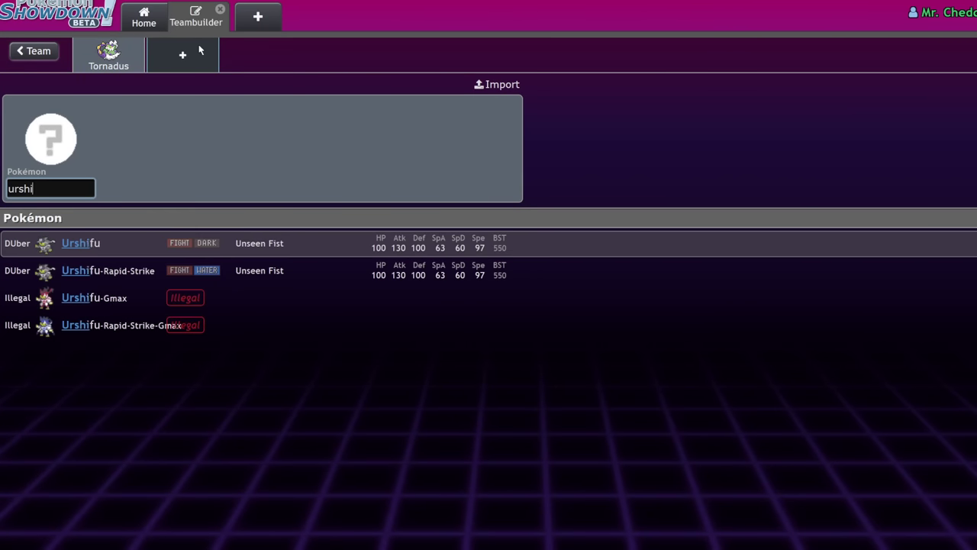
{"action": "left_click", "coordinate": [144, 244]}
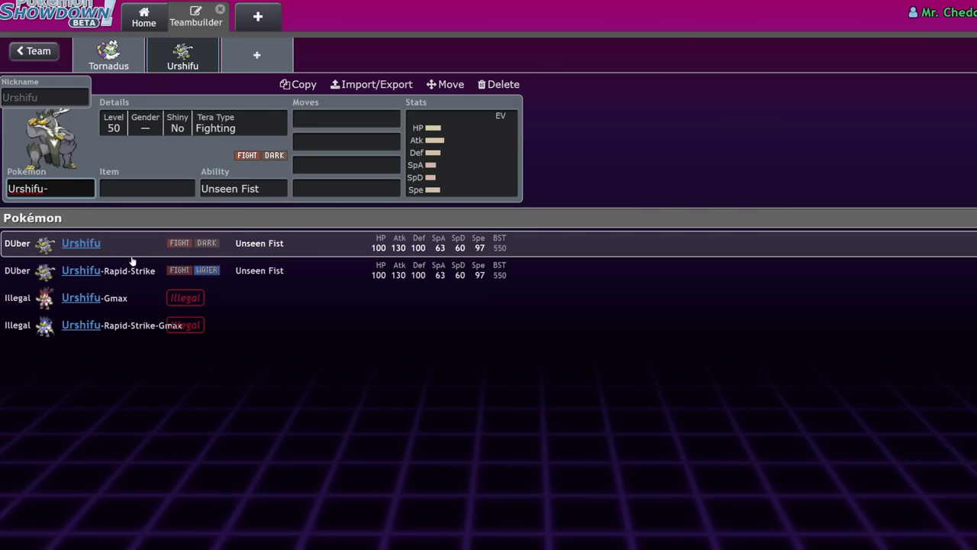
{"action": "left_click", "coordinate": [130, 265]}
- Add Raging Bolt as the third team member and give it the move Thunderclap
{"action": "left_click", "coordinate": [124, 53]}
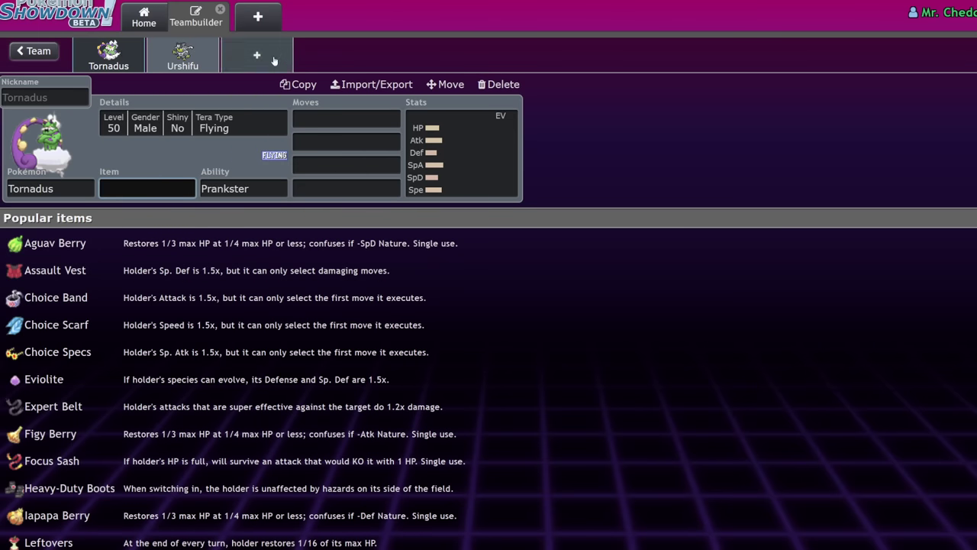
{"action": "left_click", "coordinate": [275, 60]}
{"action": "type", "text": "ragin"}
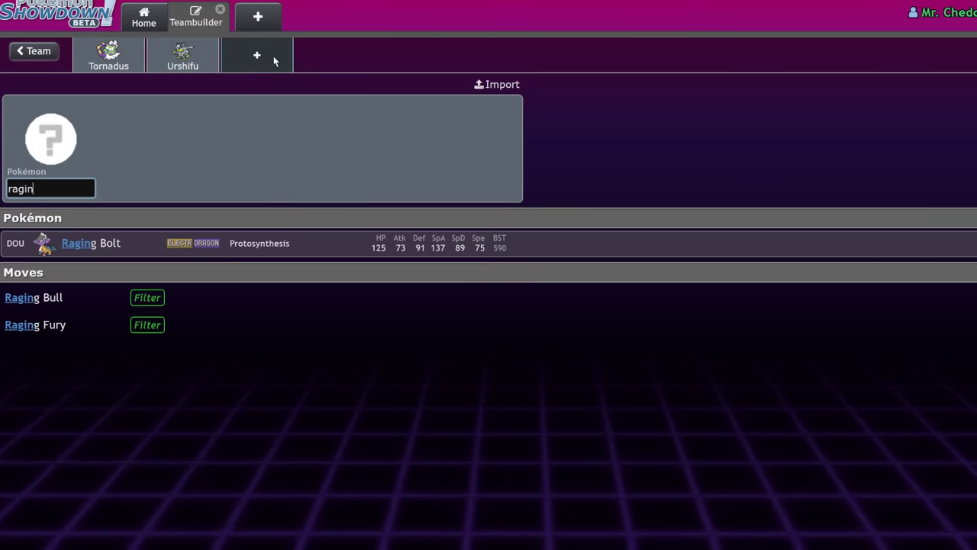
{"action": "left_click", "coordinate": [271, 243]}
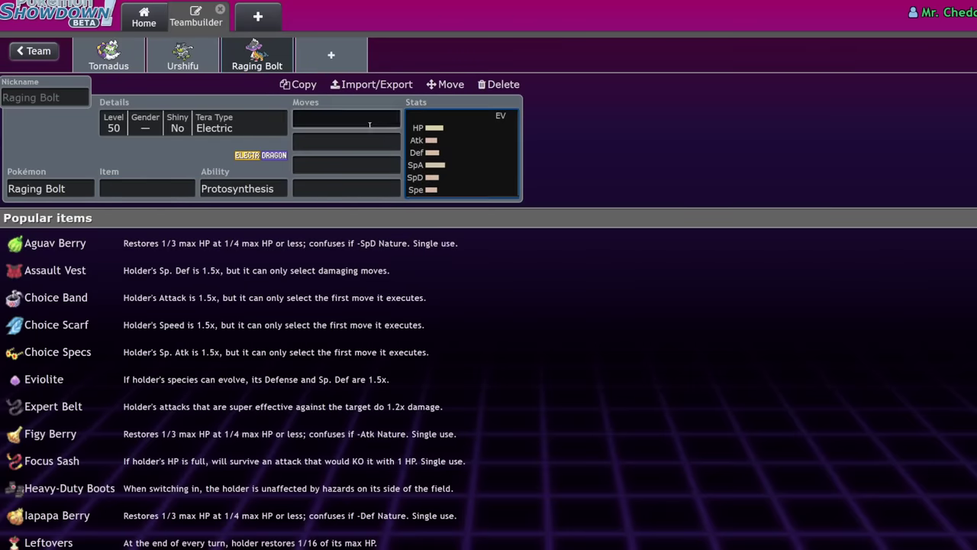
{"action": "left_click", "coordinate": [360, 121]}
{"action": "type", "text": "thund"}
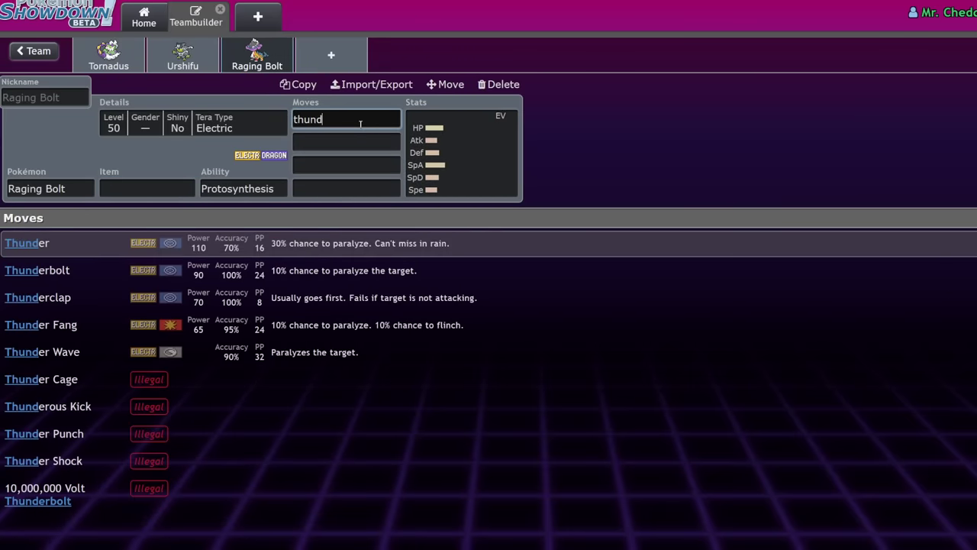
{"action": "left_click", "coordinate": [203, 305]}
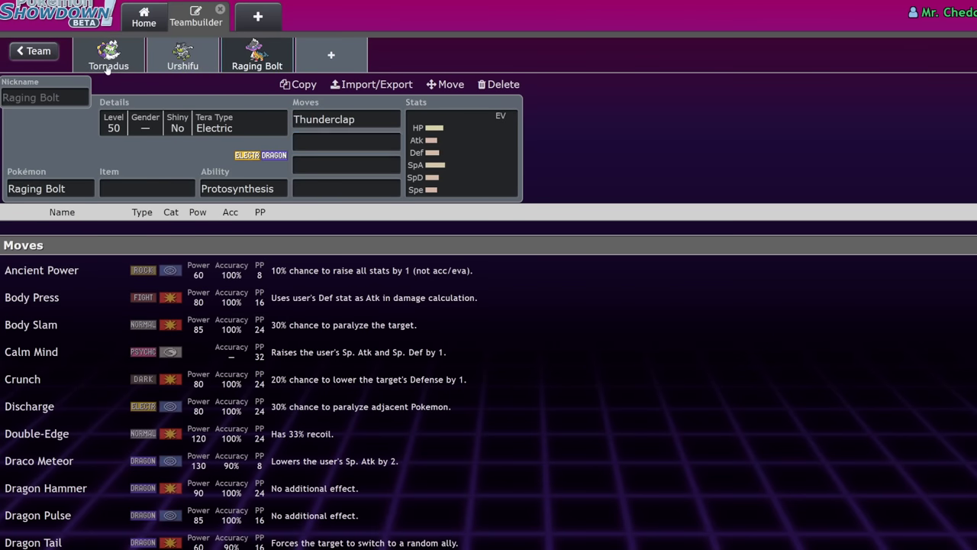
- Add Landorus in its regular form as the fourth team member
{"action": "left_click", "coordinate": [172, 62]}
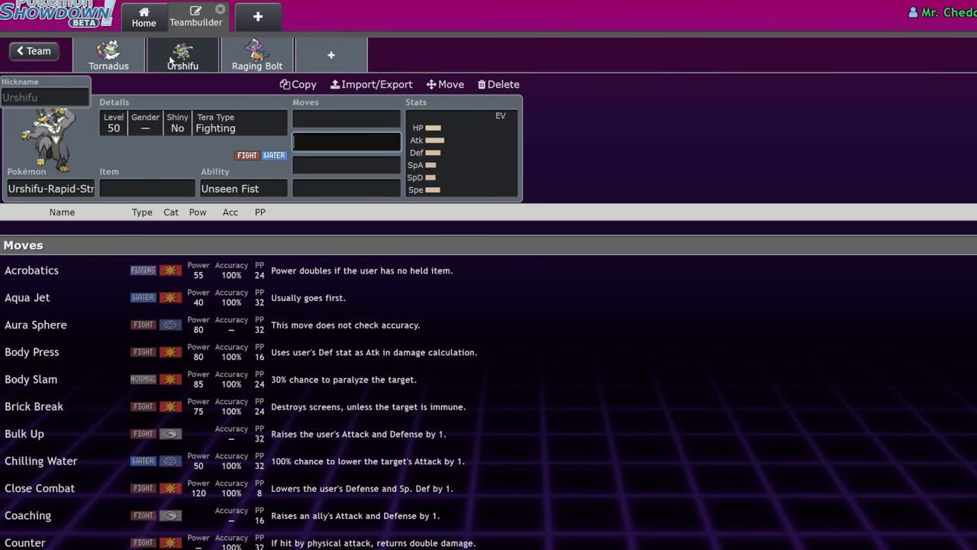
{"action": "left_click", "coordinate": [251, 66]}
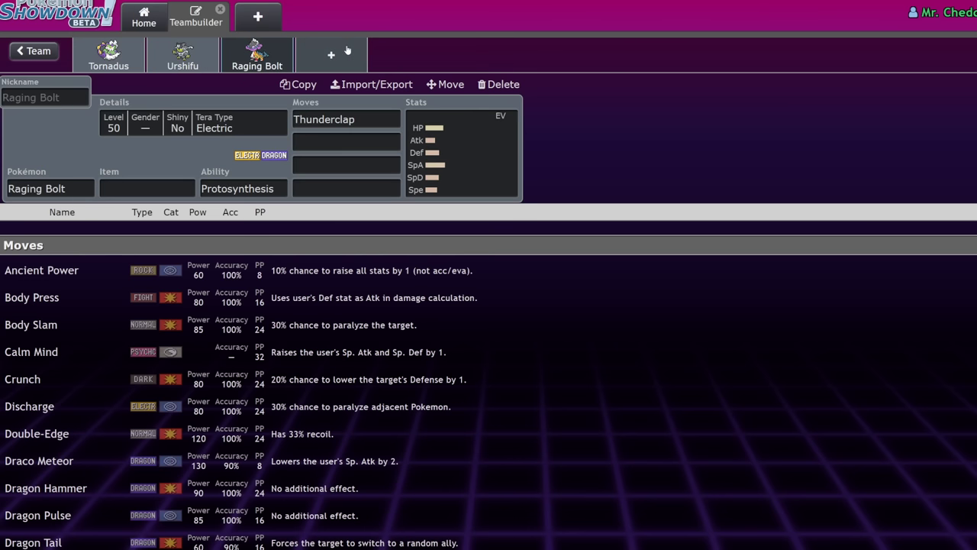
{"action": "left_click", "coordinate": [346, 49]}
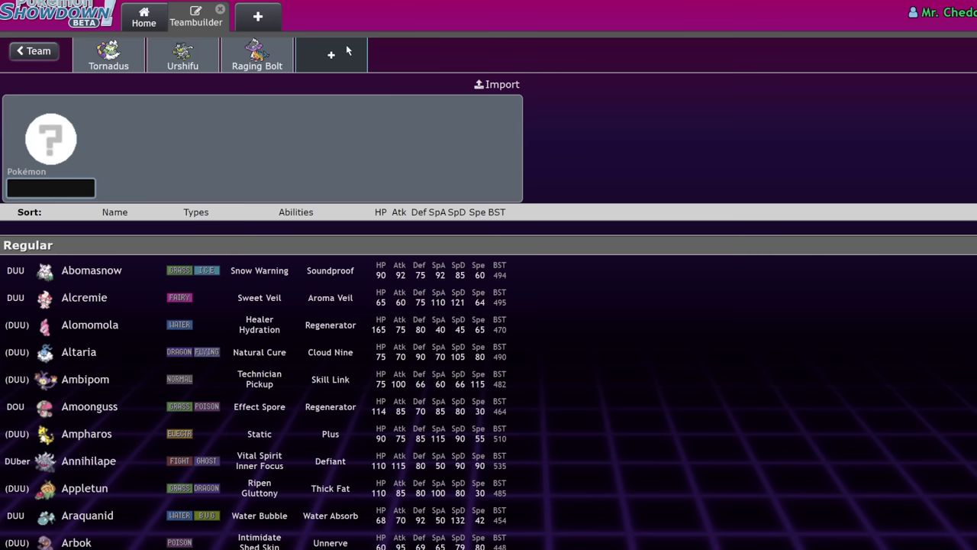
{"action": "type", "text": "land"}
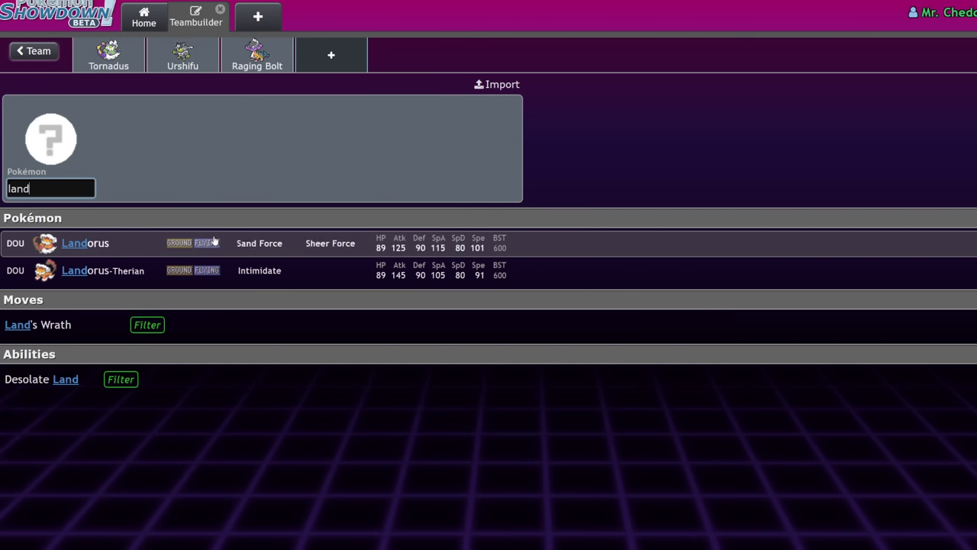
{"action": "left_click", "coordinate": [214, 242]}
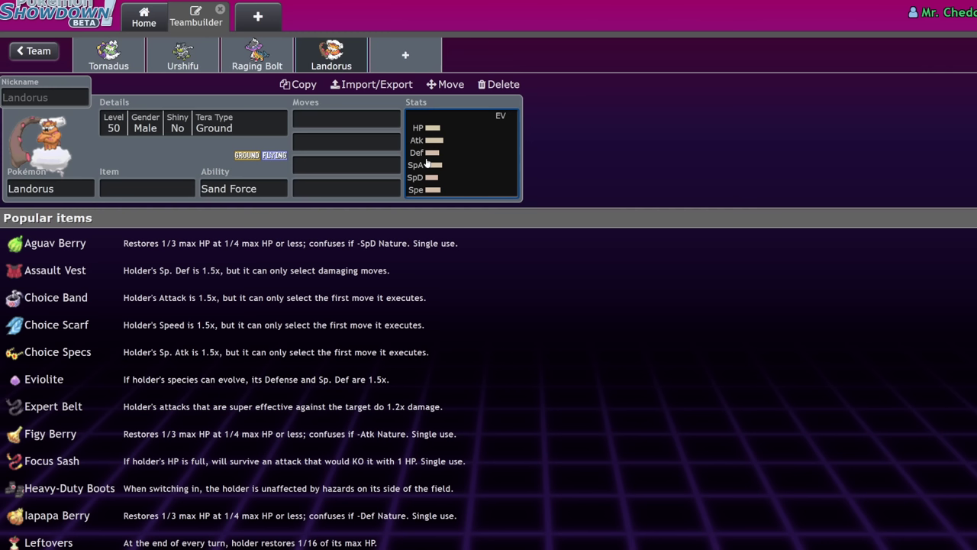
- Set Landorus's ability to Sheer Force and its held item to Life Orb
{"action": "left_click", "coordinate": [356, 121]}
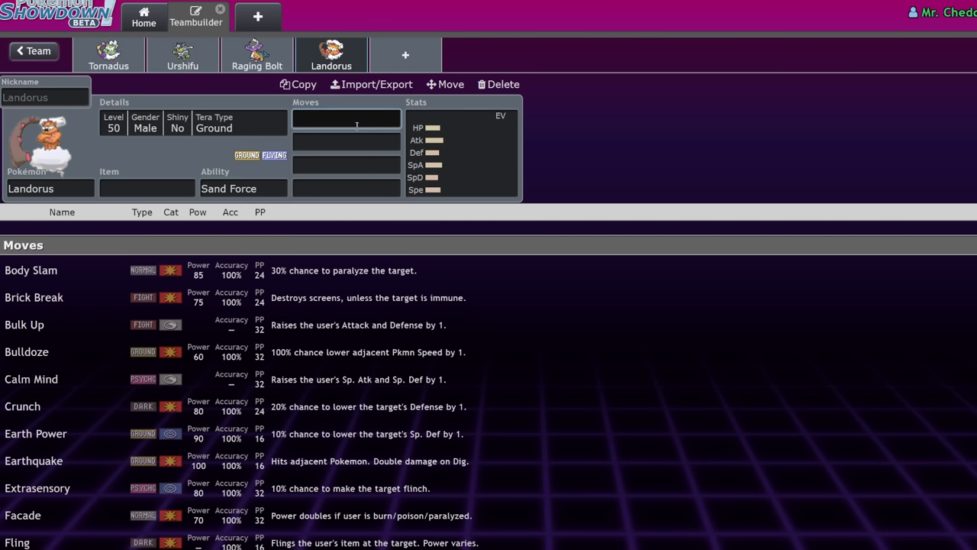
{"action": "left_click", "coordinate": [241, 189]}
{"action": "left_click", "coordinate": [184, 321]}
{"action": "left_click", "coordinate": [168, 188]}
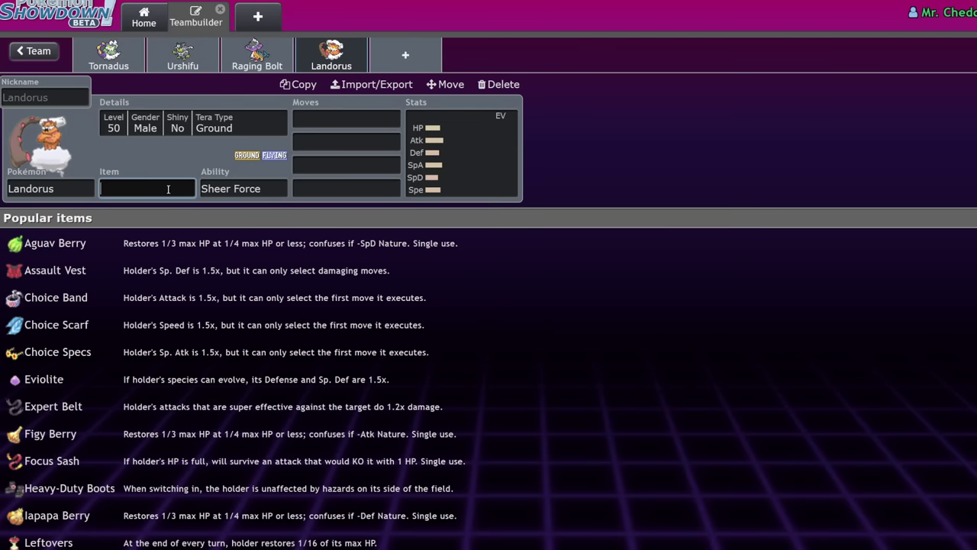
{"action": "type", "text": "life"}
{"action": "key", "text": "Return"}
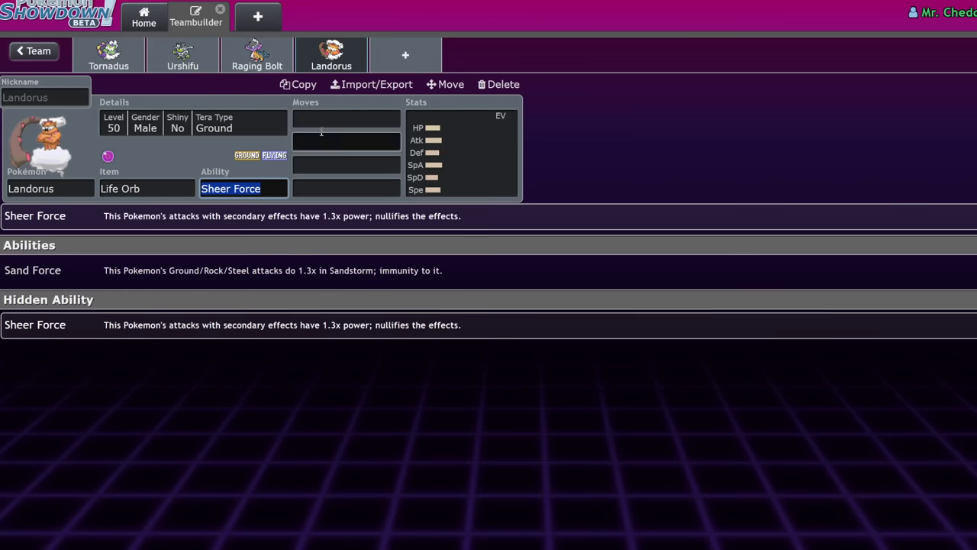
{"action": "key", "text": "Return"}
- Give Landorus Earth Power and Sludge Bomb as its first two moves
{"action": "type", "text": "ear"}
{"action": "key", "text": "Return"}
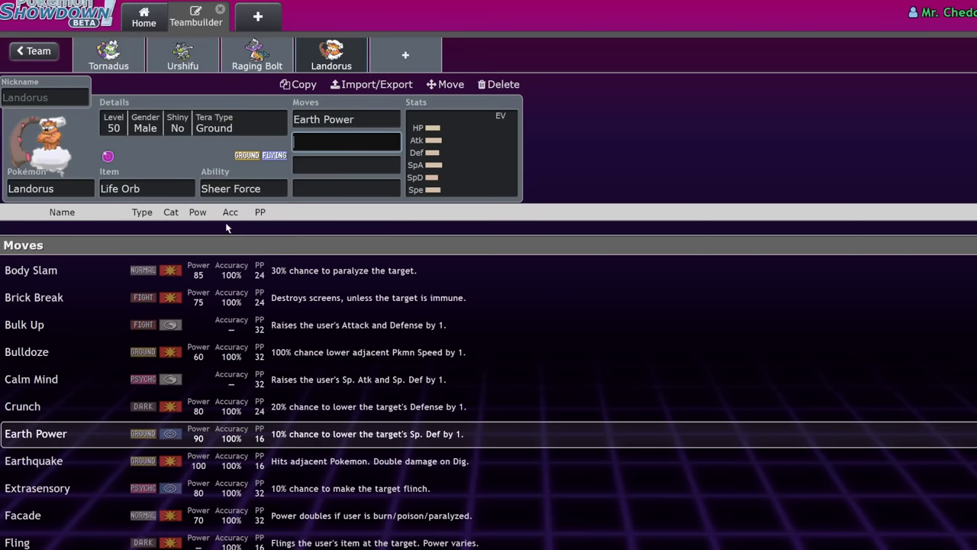
{"action": "type", "text": "slud"}
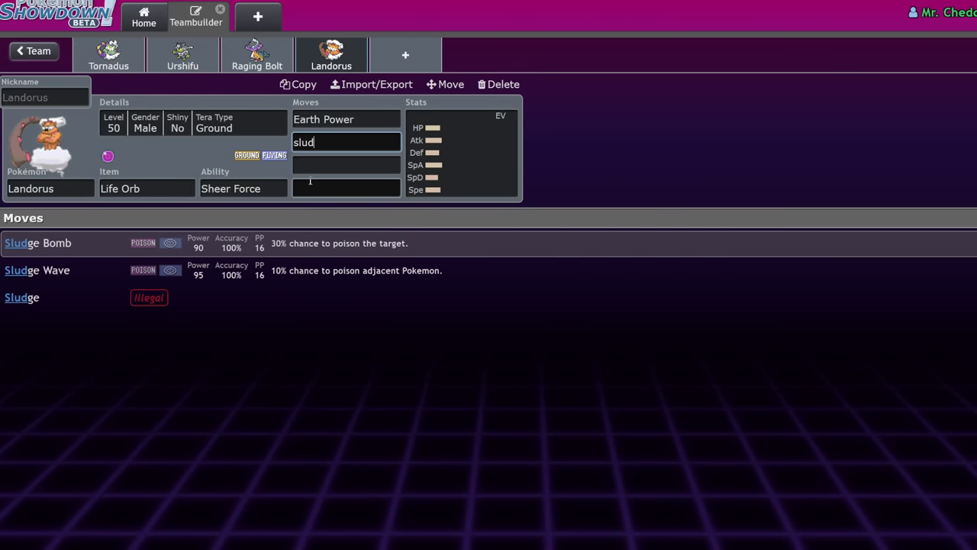
{"action": "key", "text": "Return"}
- Set Landorus's Tera Type to Poison
{"action": "left_click", "coordinate": [238, 135]}
{"action": "left_click", "coordinate": [135, 295]}
{"action": "left_click", "coordinate": [114, 413]}
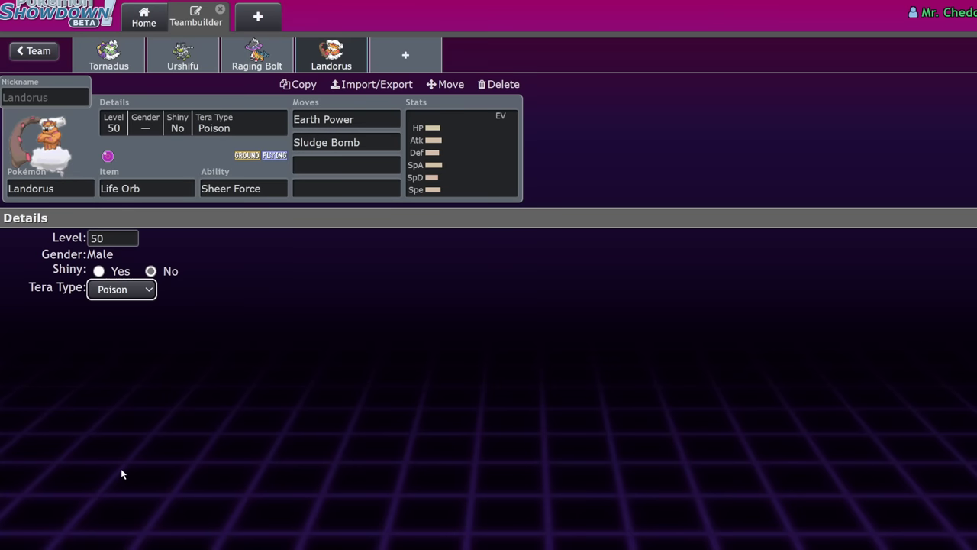
{"action": "left_click", "coordinate": [376, 143]}
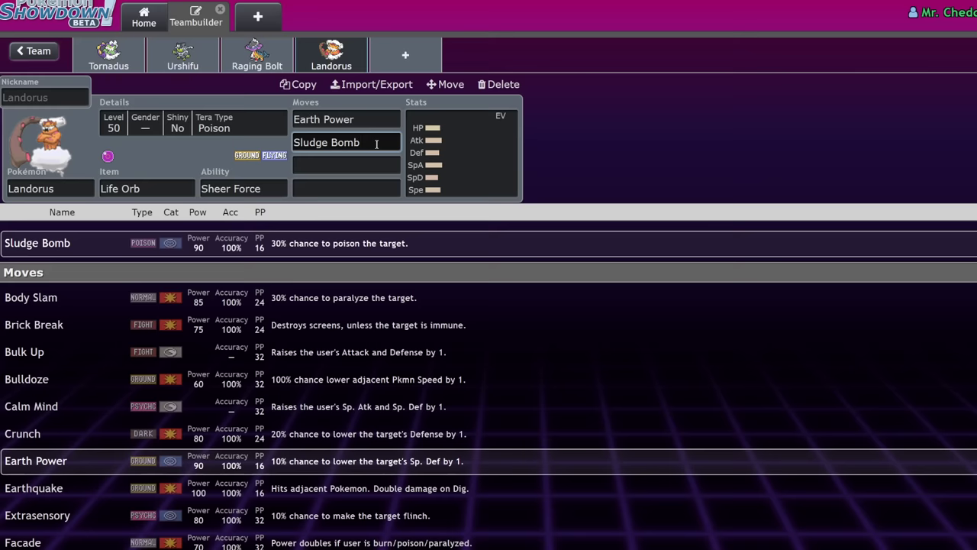
{"action": "left_click", "coordinate": [152, 194]}
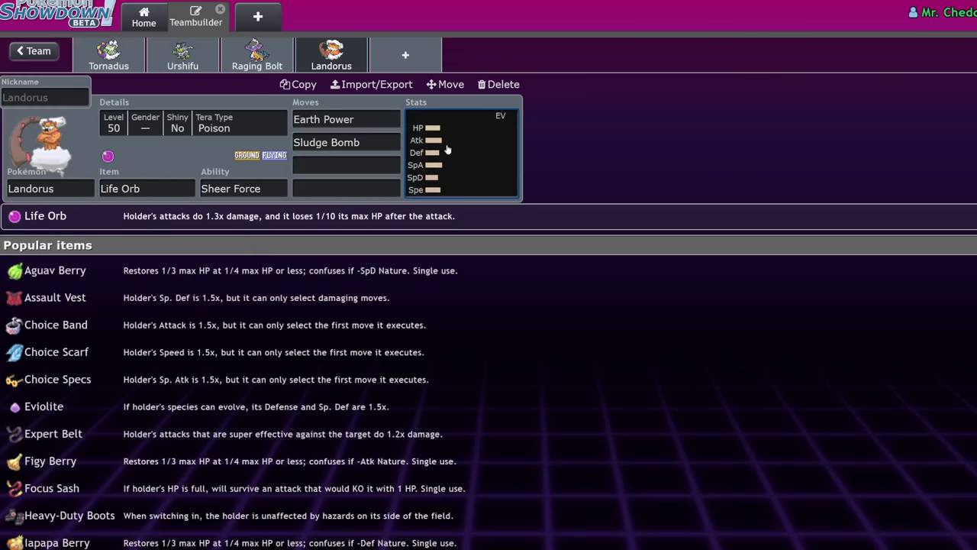
- Give Landorus Protect as its third move and Sandsear Storm as its fourth
{"action": "left_click", "coordinate": [336, 165]}
{"action": "type", "text": "prot"}
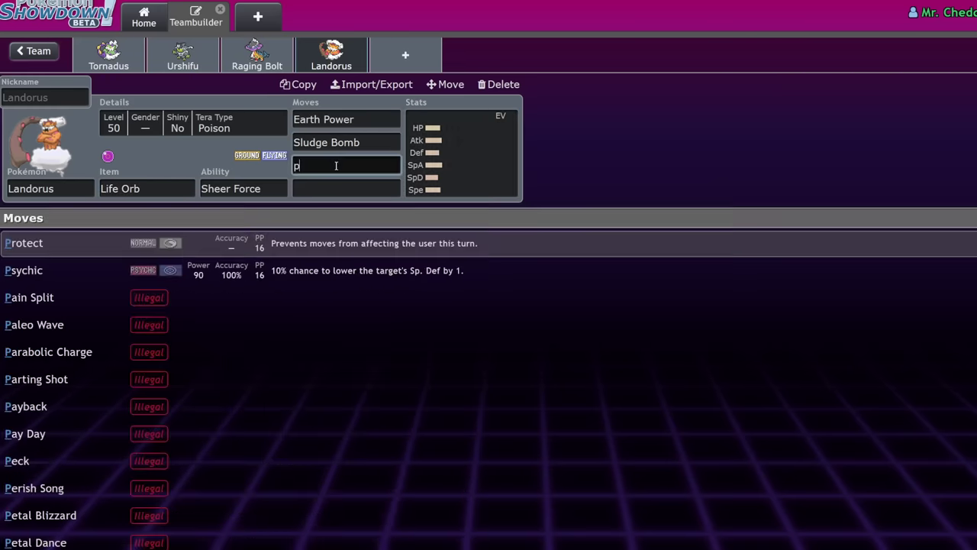
{"action": "key", "text": "Return"}
{"action": "type", "text": "sub"}
{"action": "key", "text": "BackSpace"}
{"action": "key", "text": "BackSpace"}
{"action": "key", "text": "BackSpace"}
{"action": "type", "text": "sand"}
{"action": "key", "text": "Return"}
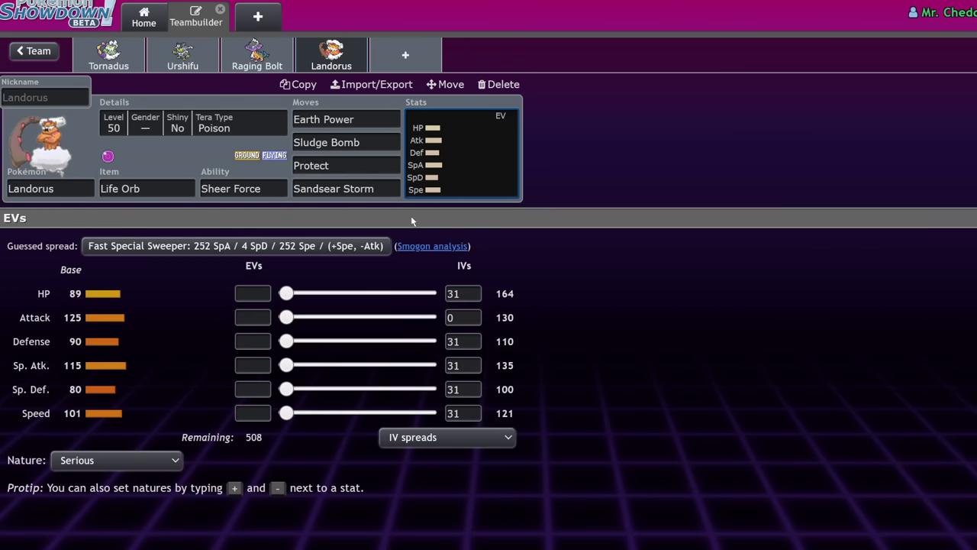
- Set Landorus's nature to Timid (+Spe, -Atk)
{"action": "left_click", "coordinate": [157, 464]}
{"action": "left_click", "coordinate": [147, 442]}
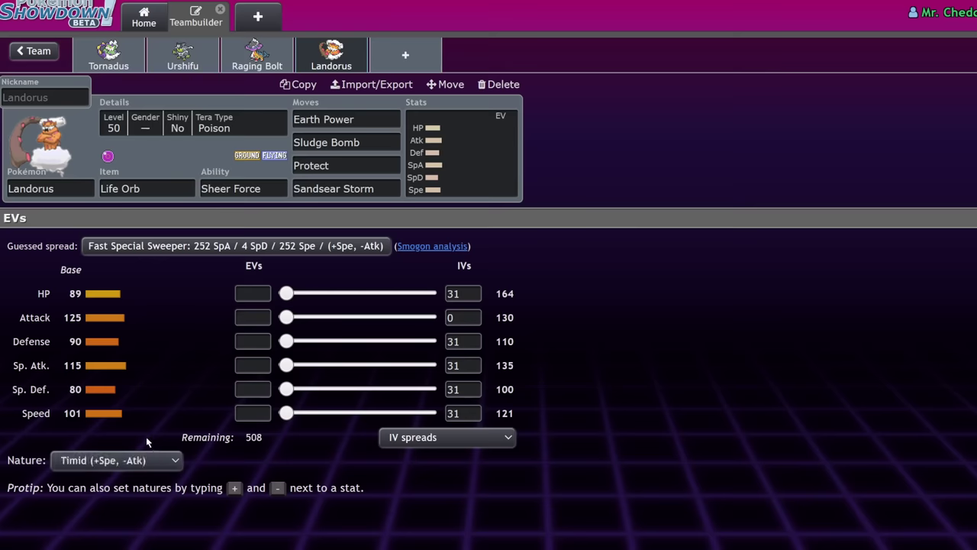
- Add Latias as the team's fifth Pokémon and open its EV settings
{"action": "left_click", "coordinate": [422, 52]}
{"action": "type", "text": "latias"}
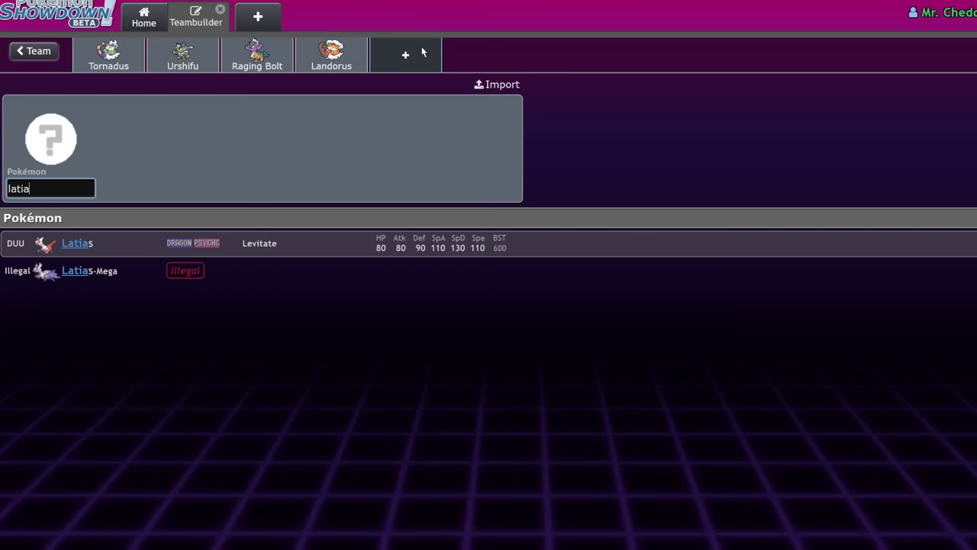
{"action": "key", "text": "Return"}
{"action": "left_click", "coordinate": [441, 184]}
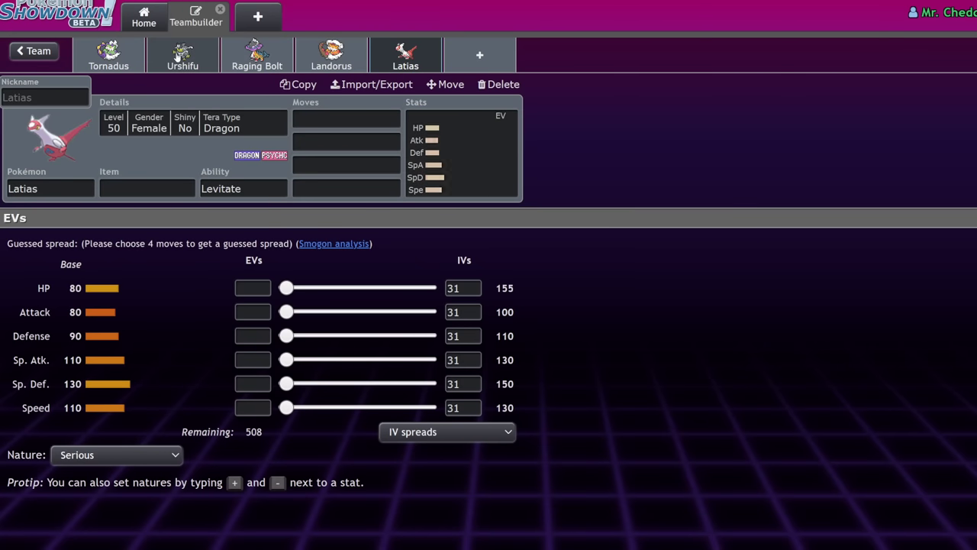
- Give Urshifu 252 Speed EVs and a Jolly (+Spe, -SpA) nature
{"action": "left_click", "coordinate": [178, 55]}
{"action": "left_click_drag", "start_coordinate": [310, 412], "coordinate": [432, 412]}
{"action": "left_click", "coordinate": [156, 457]}
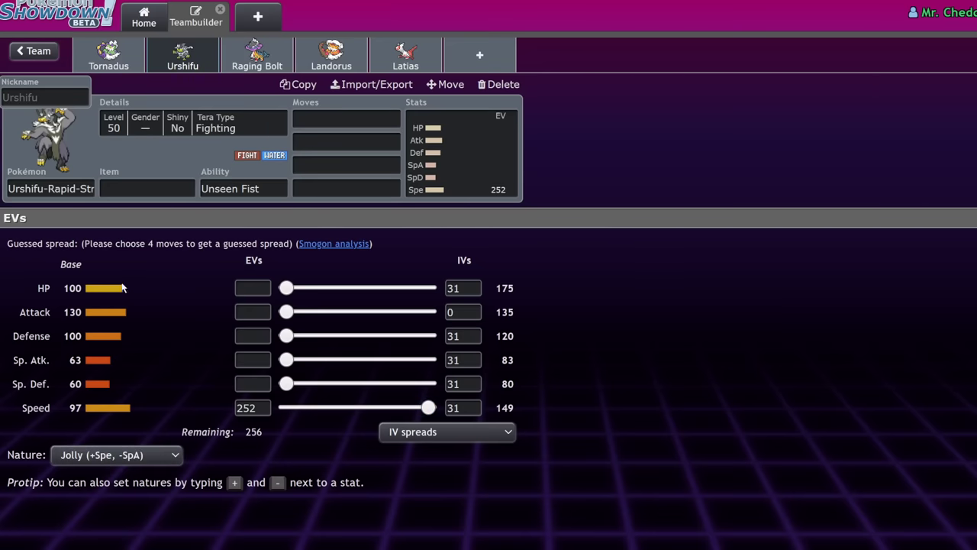
{"action": "left_click", "coordinate": [123, 290]}
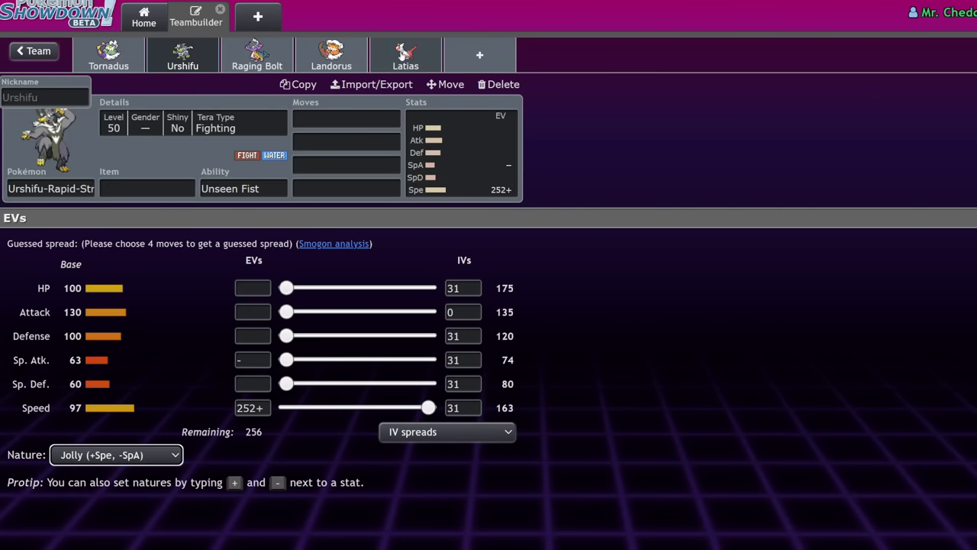
- Set Landorus's Speed EVs to 252 and return to the list of all teams
{"action": "left_click", "coordinate": [350, 53]}
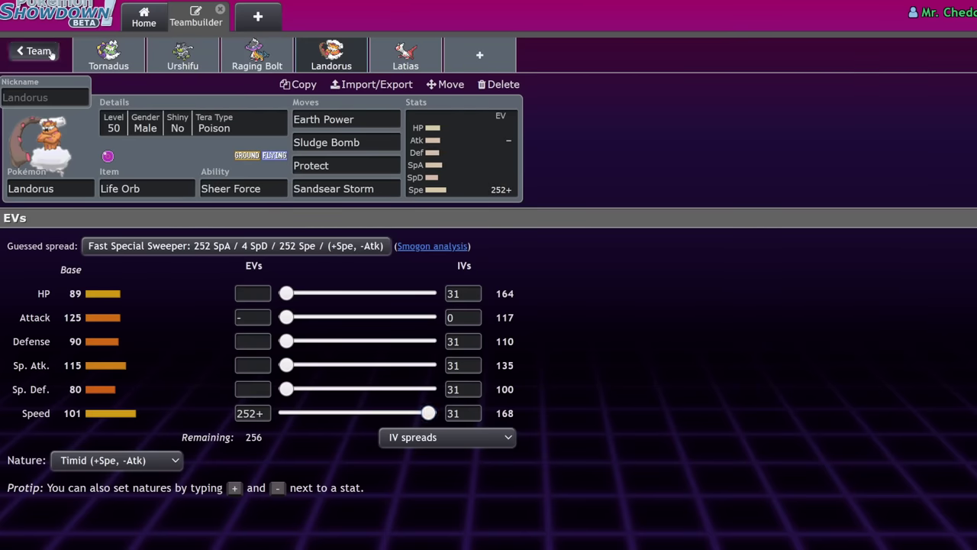
{"action": "left_click", "coordinate": [51, 51]}
{"action": "left_click", "coordinate": [34, 50]}
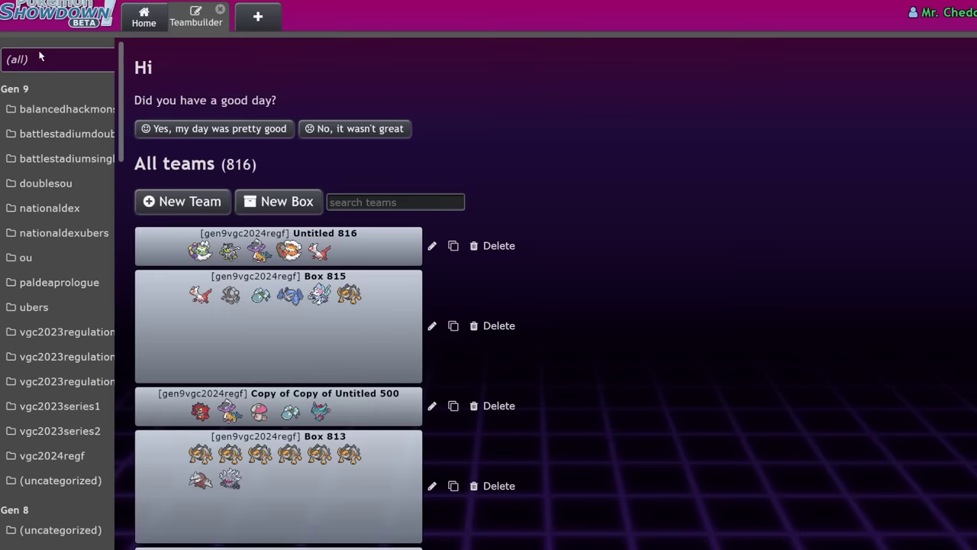
- Open the EVs of Latias in Box 815 and export its set as text
{"action": "left_click", "coordinate": [322, 317]}
{"action": "left_click", "coordinate": [449, 215]}
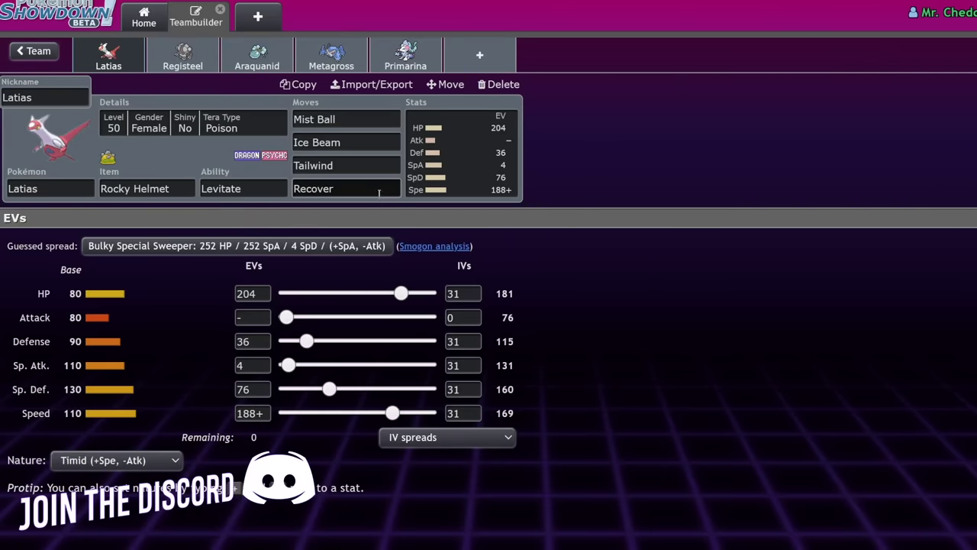
{"action": "left_click", "coordinate": [360, 87]}
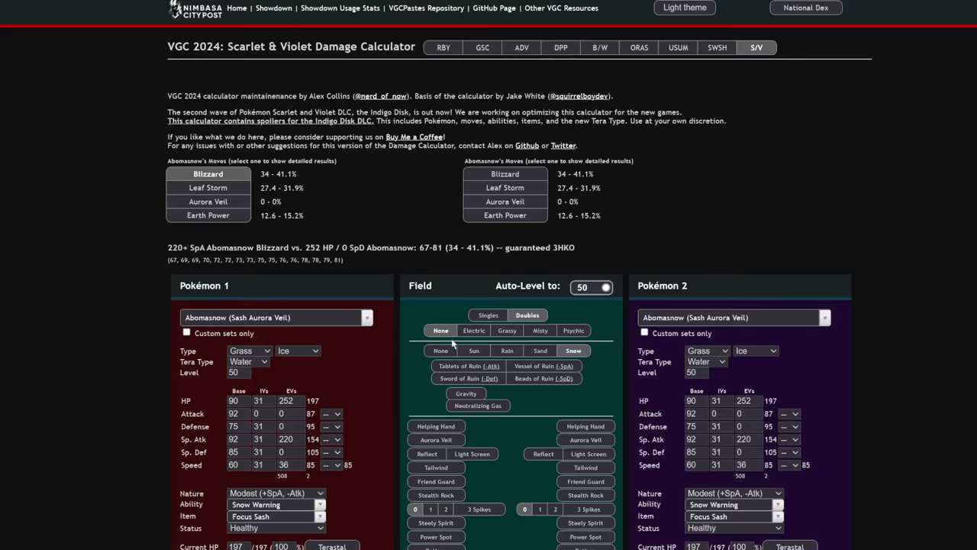
- Switch to the VGC 2024 damage calculator and import the copied Latias set as My Custom Set
{"action": "scroll", "coordinate": [451, 338], "scroll_direction": "down", "scroll_amount": 5}
{"action": "left_click", "coordinate": [458, 370]}
{"action": "key", "text": "ctrl+v"}
{"action": "left_click", "coordinate": [423, 443]}
- Load Urshifu-Rapid Strike (Mystic Water Set) as Pokémon 1 and Latias (My Custom Set) as Pokémon 2
{"action": "scroll", "coordinate": [287, 315], "scroll_direction": "up", "scroll_amount": 5}
{"action": "left_click", "coordinate": [286, 315]}
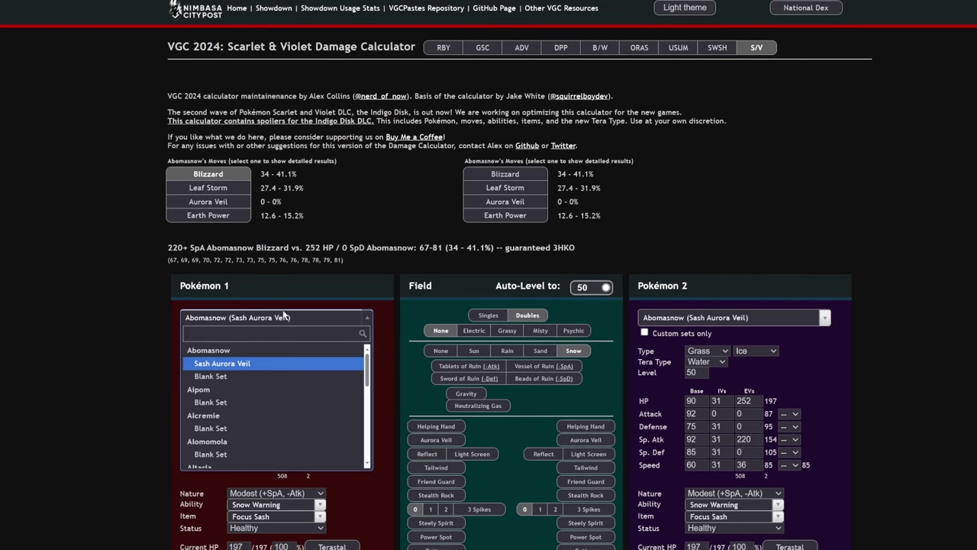
{"action": "type", "text": "urshi"}
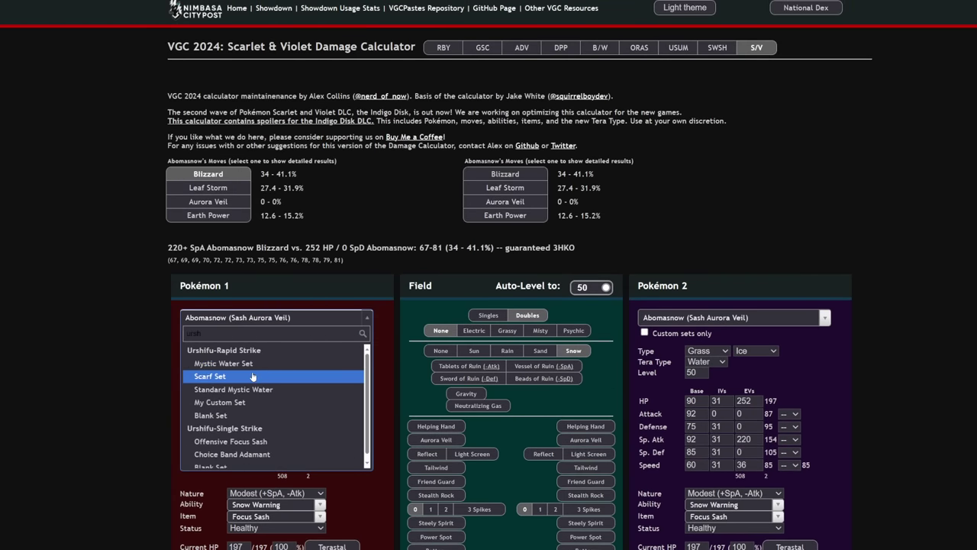
{"action": "left_click", "coordinate": [252, 363]}
{"action": "left_click", "coordinate": [760, 319]}
{"action": "type", "text": "latia"}
{"action": "left_click", "coordinate": [702, 379]}
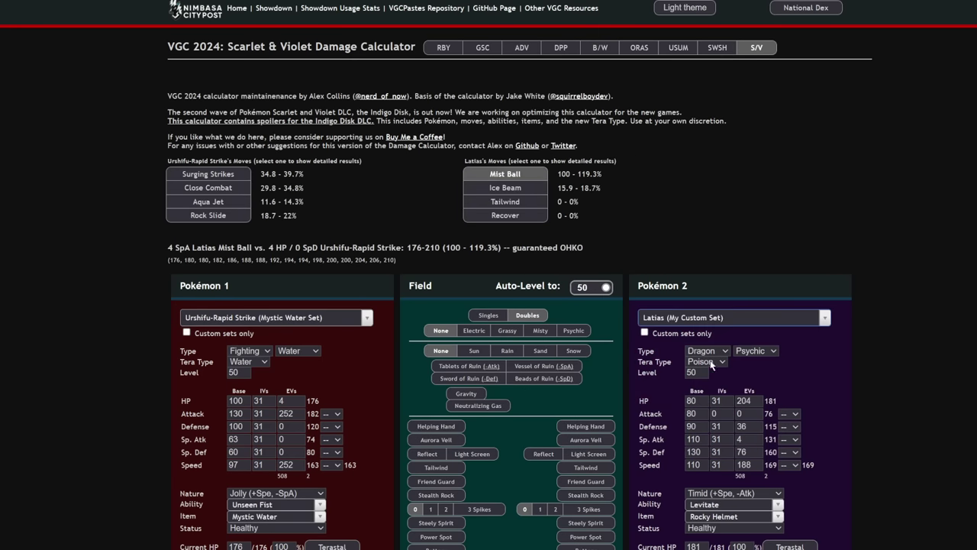
- Calculate the damage of Surging Strikes from a Terastallized Urshifu against Latias in rain
{"action": "left_click", "coordinate": [192, 177]}
{"action": "scroll", "coordinate": [277, 265], "scroll_direction": "down", "scroll_amount": 3}
{"action": "left_click", "coordinate": [332, 547]}
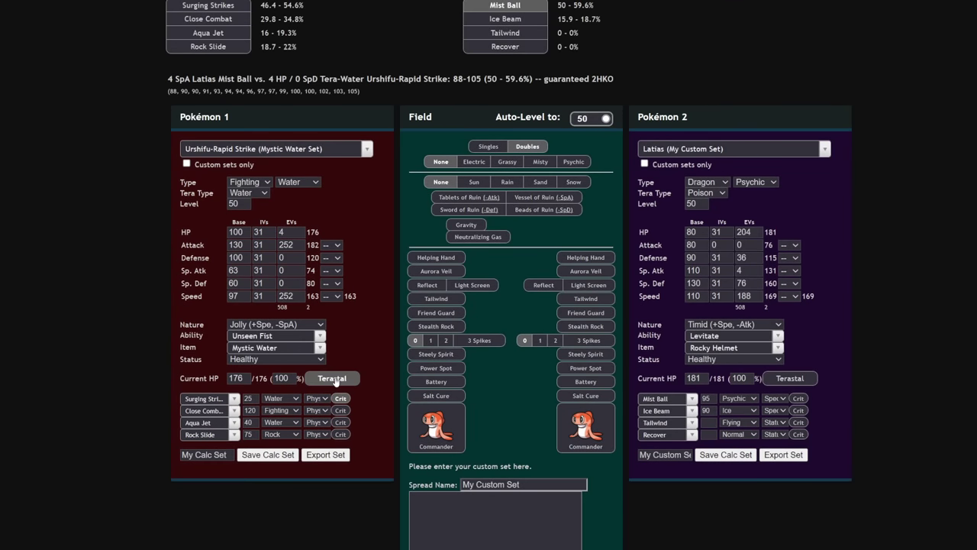
{"action": "left_click", "coordinate": [475, 182]}
{"action": "left_click", "coordinate": [507, 182]}
{"action": "scroll", "coordinate": [424, 205], "scroll_direction": "up", "scroll_amount": 2}
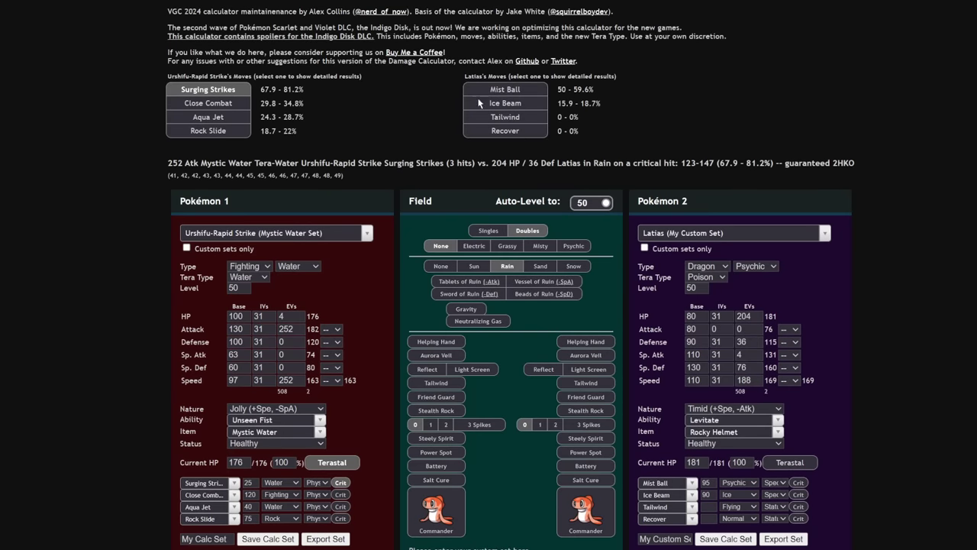
- Reset the weather to None and turn off Urshifu's Terastallization to check Latias's Mist Ball damage
{"action": "left_click", "coordinate": [478, 297]}
{"action": "left_click", "coordinate": [477, 303]}
{"action": "left_click", "coordinate": [443, 267]}
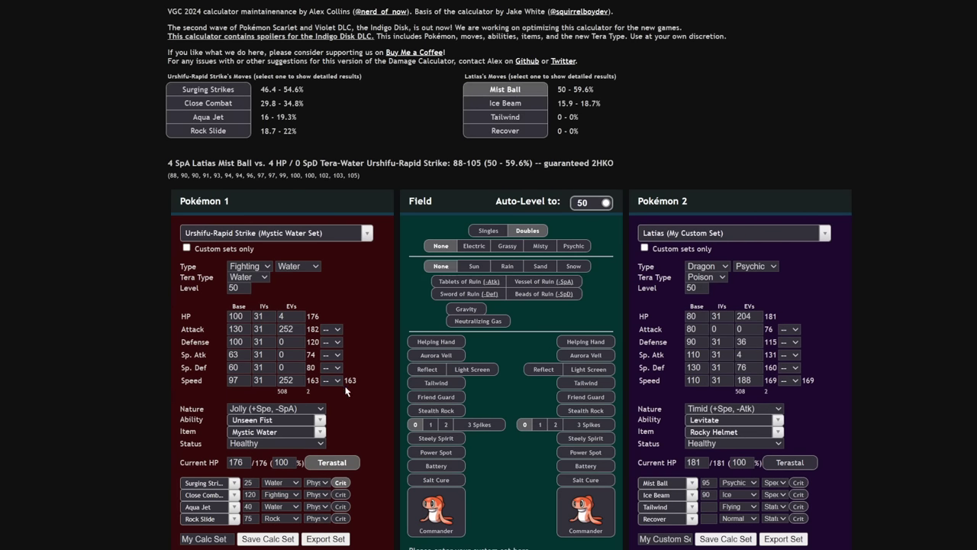
{"action": "left_click", "coordinate": [340, 461]}
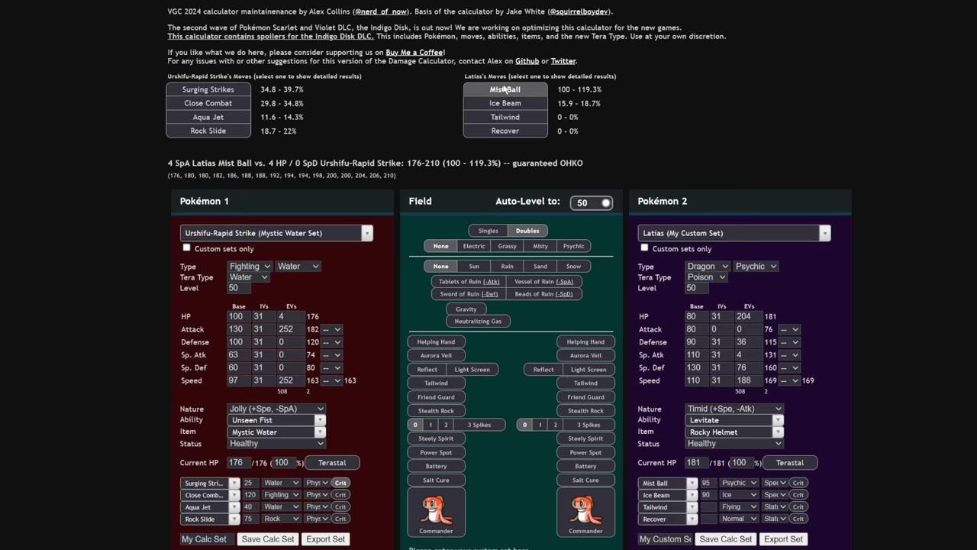
- Switch back to the Showdown teambuilder, save the exported Latias set and look up its Mist Ball move
{"action": "key", "text": "alt+Tab"}
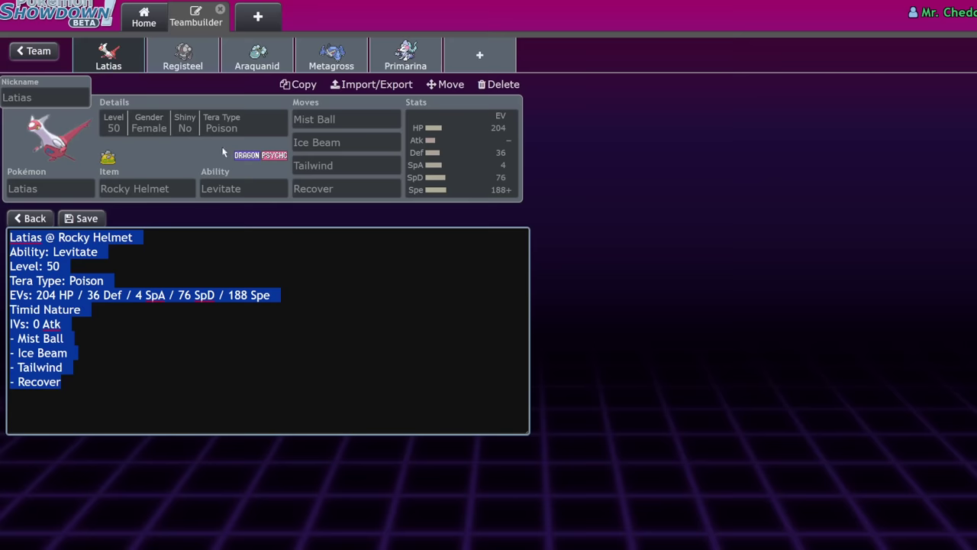
{"action": "left_click", "coordinate": [82, 218]}
{"action": "left_click", "coordinate": [340, 121]}
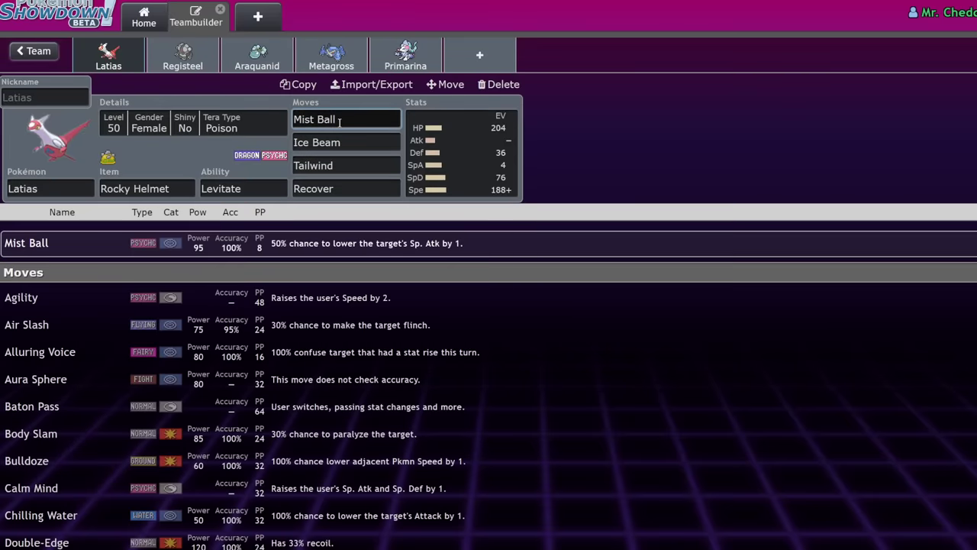
- Leave Box 815 and create a new team with the [Gen 8] UU format
{"action": "left_click", "coordinate": [38, 55]}
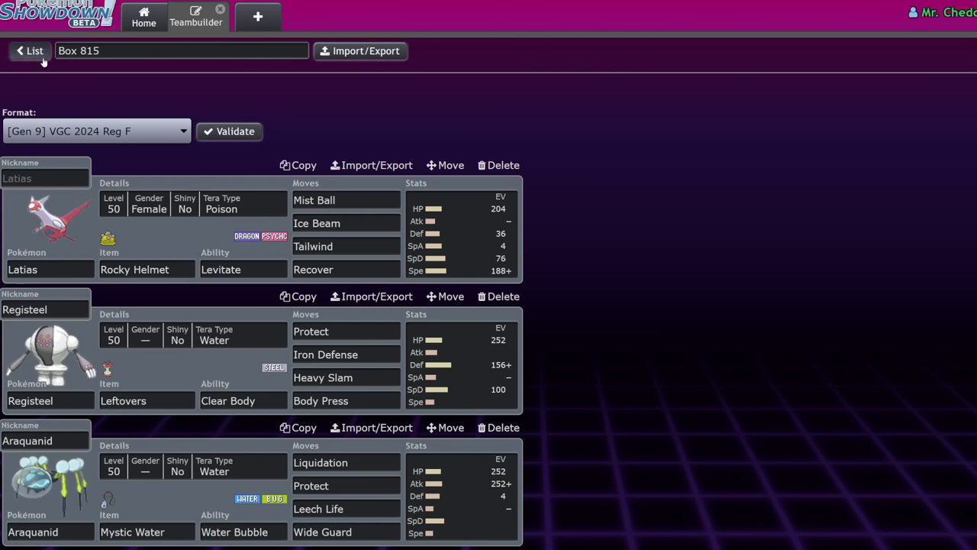
{"action": "left_click", "coordinate": [34, 52]}
{"action": "left_click", "coordinate": [164, 210]}
{"action": "left_click", "coordinate": [98, 131]}
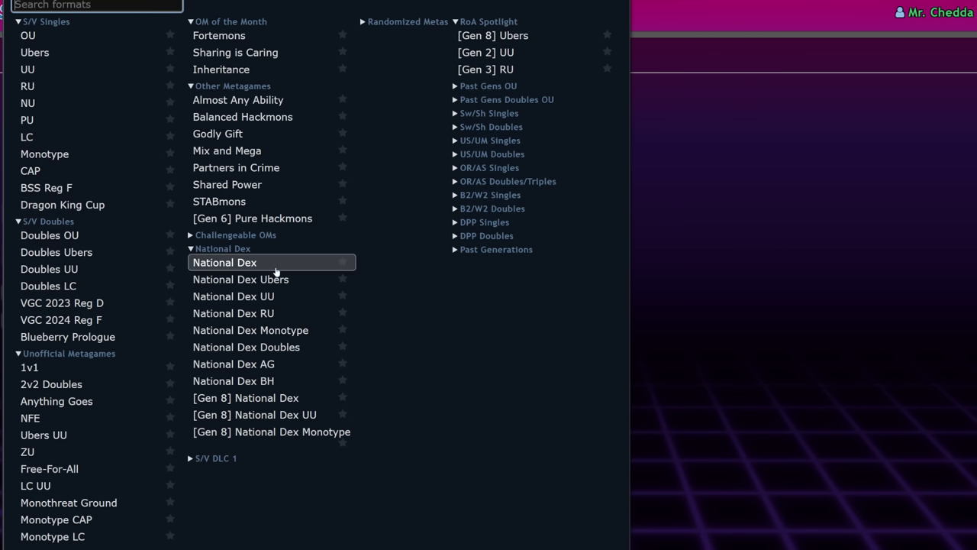
{"action": "left_click", "coordinate": [276, 264]}
{"action": "left_click", "coordinate": [81, 128]}
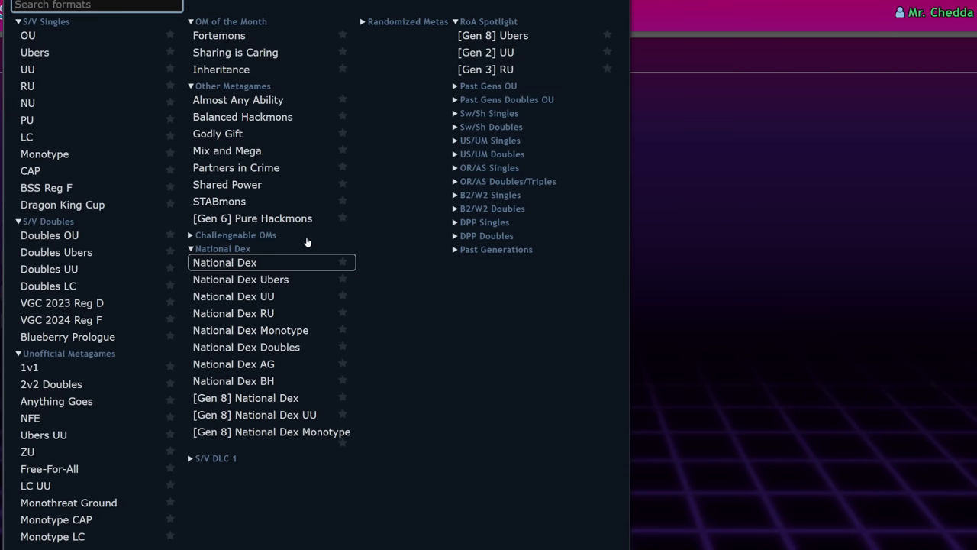
{"action": "scroll", "coordinate": [421, 267], "scroll_direction": "down", "scroll_amount": 1}
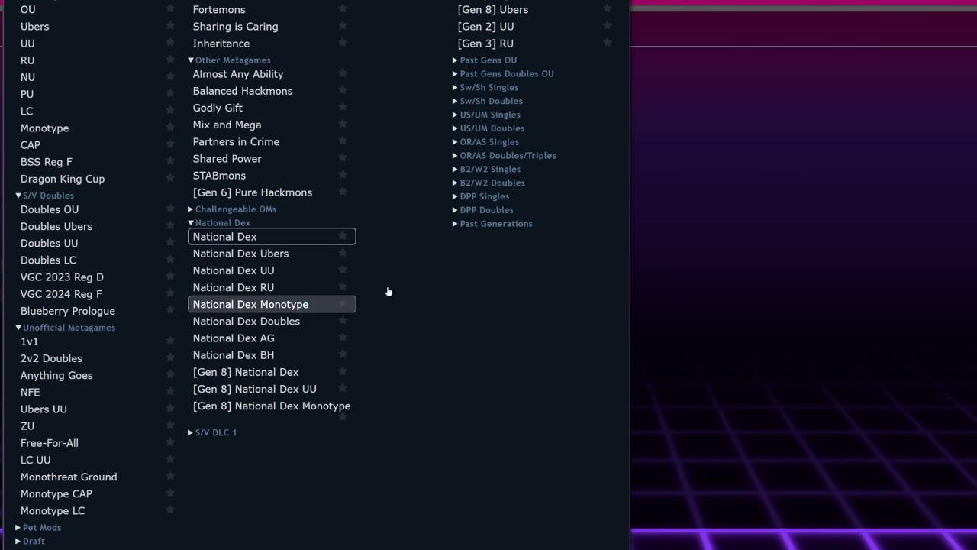
{"action": "double_click", "coordinate": [502, 87]}
{"action": "left_click", "coordinate": [501, 88]}
{"action": "left_click", "coordinate": [506, 101]}
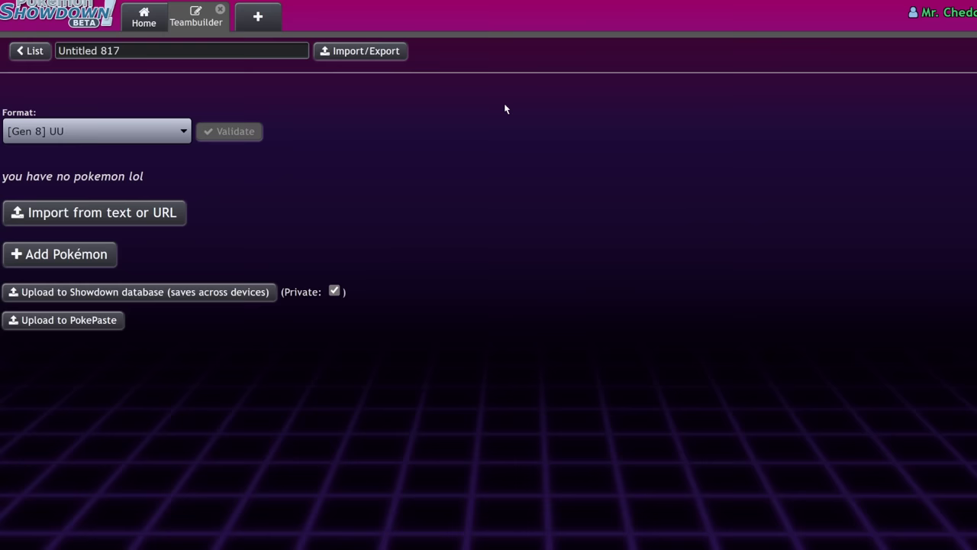
- Add Latias to the Gen 8 team and look up the power of Mist Ball in its move list
{"action": "left_click", "coordinate": [58, 268]}
{"action": "type", "text": "lat"}
{"action": "left_click", "coordinate": [87, 254]}
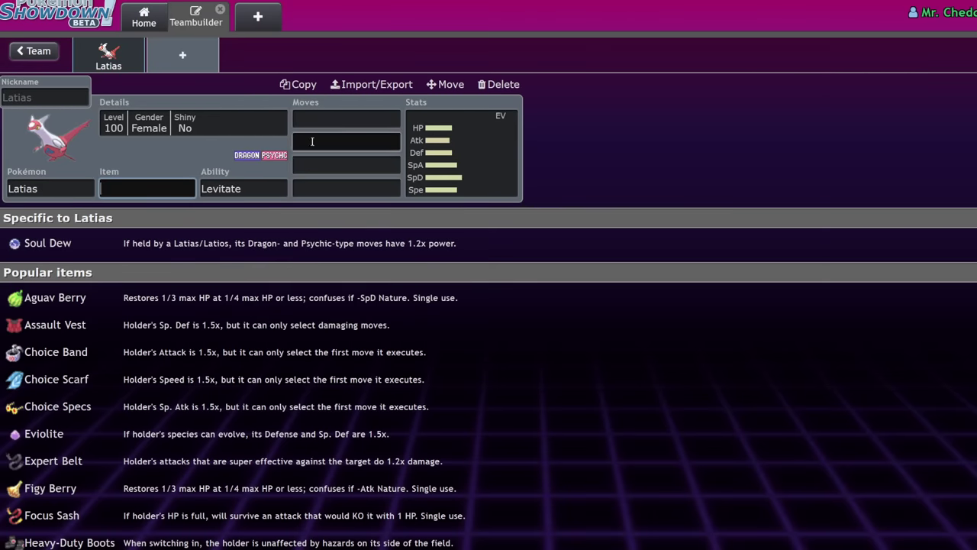
{"action": "left_click", "coordinate": [335, 119]}
{"action": "type", "text": "mist"}
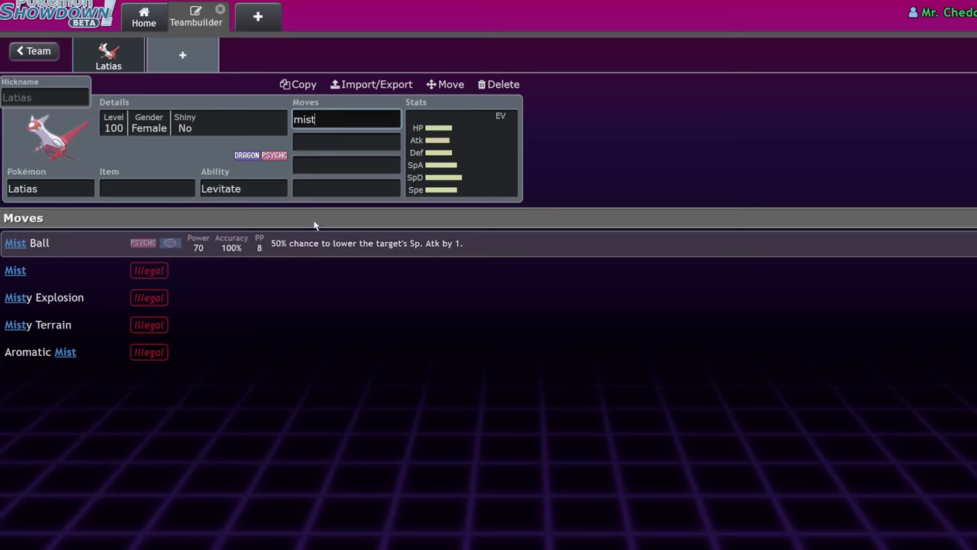
- Return to the team list and delete the Gen 8 UU team Untitled 817
{"action": "left_click", "coordinate": [47, 51]}
{"action": "left_click", "coordinate": [43, 50]}
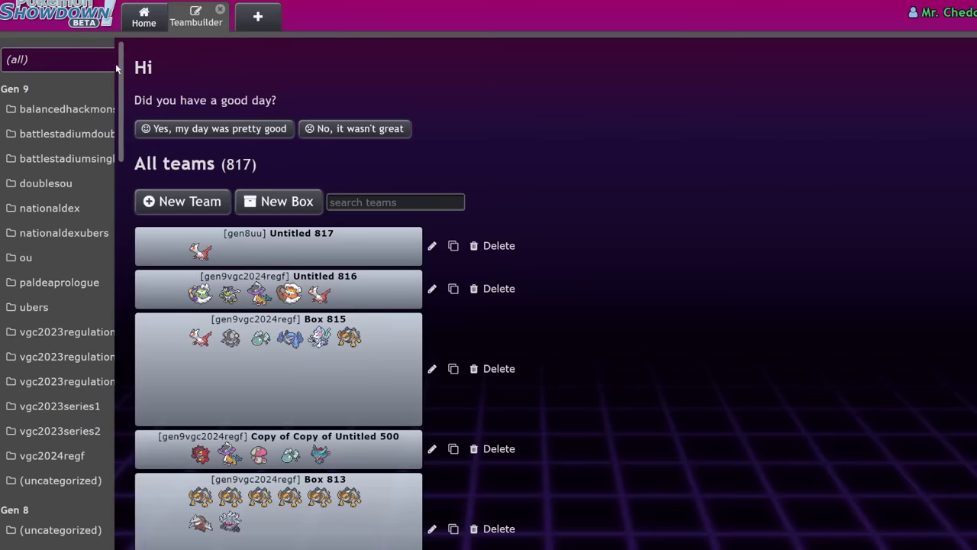
{"action": "left_click", "coordinate": [501, 247]}
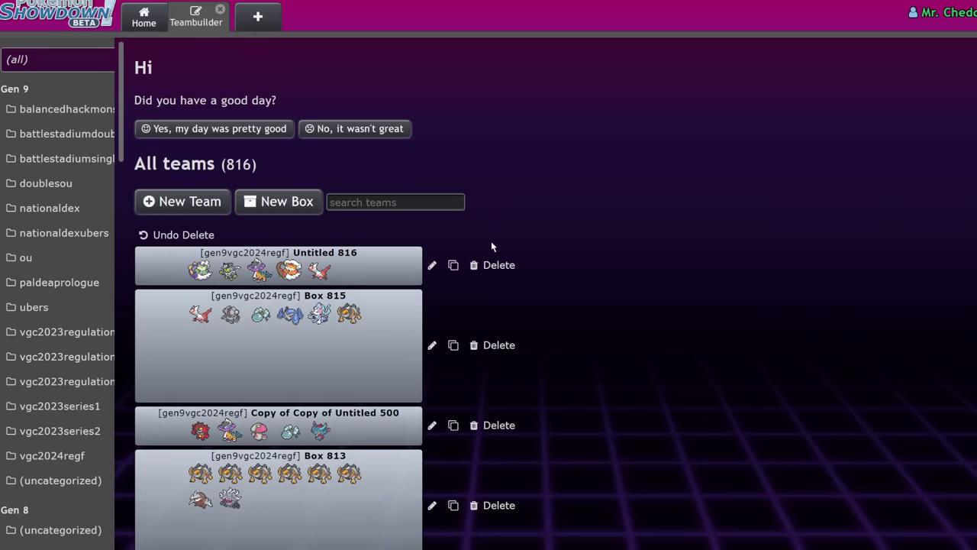
- Review the sets in team Untitled 816 and return to the team list
{"action": "left_click", "coordinate": [379, 252]}
{"action": "scroll", "coordinate": [379, 252], "scroll_direction": "down", "scroll_amount": 5}
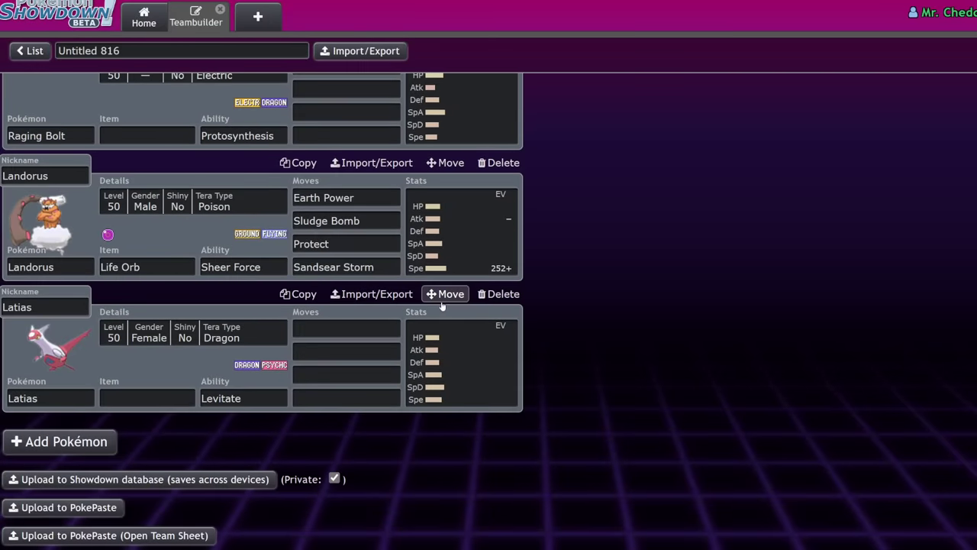
{"action": "left_click", "coordinate": [34, 51]}
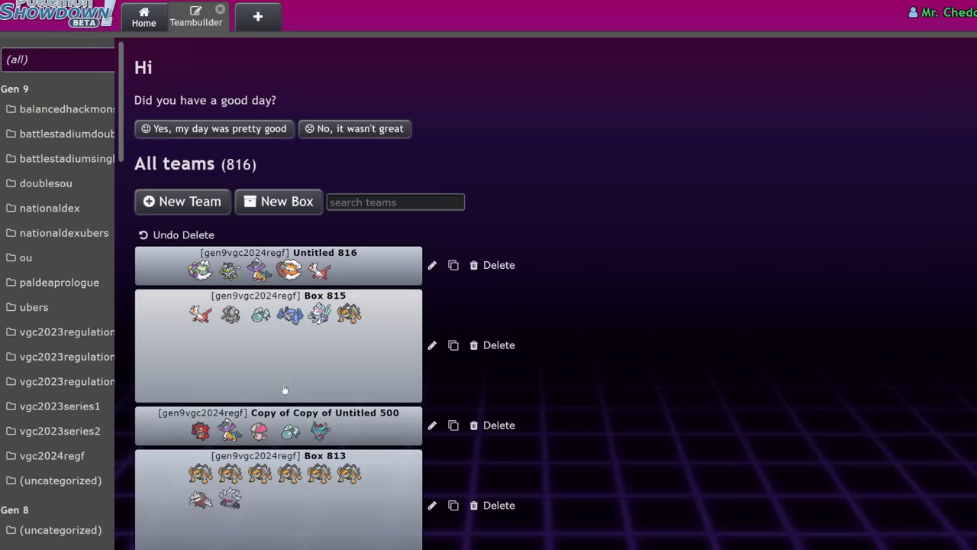
{"action": "left_click", "coordinate": [302, 271]}
{"action": "scroll", "coordinate": [301, 271], "scroll_direction": "down", "scroll_amount": 5}
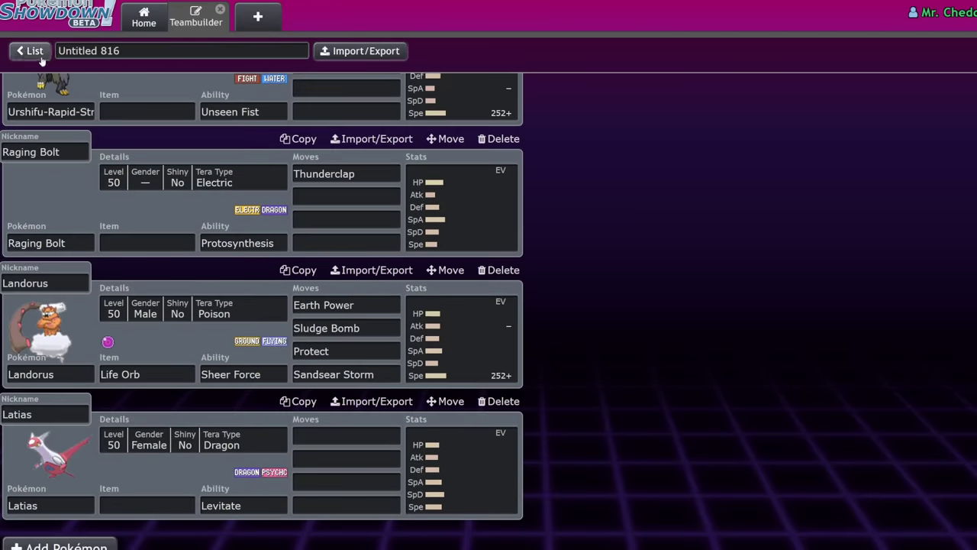
{"action": "left_click", "coordinate": [34, 51]}
- Open Latias in Box 815 and examine the details of its Mist Ball move
{"action": "left_click", "coordinate": [340, 348]}
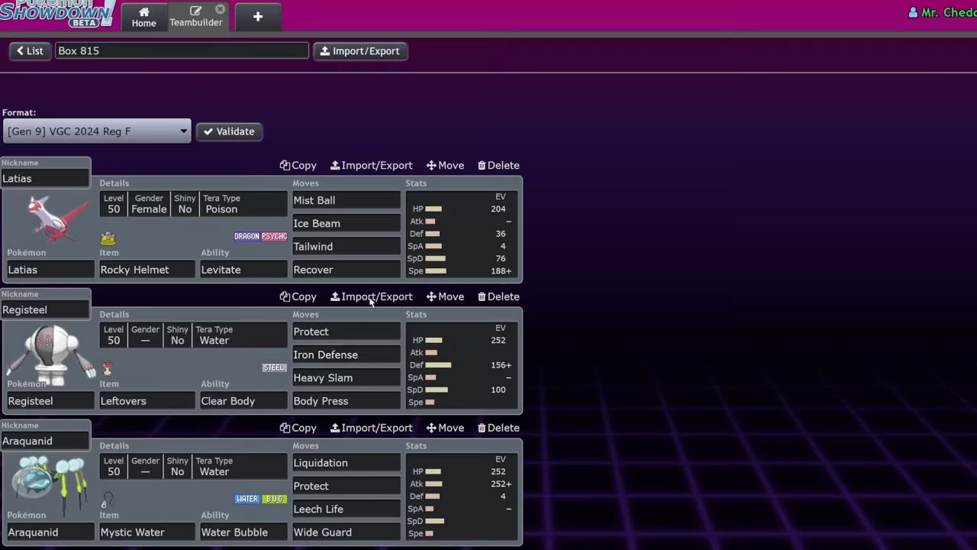
{"action": "left_click", "coordinate": [433, 245]}
{"action": "left_click", "coordinate": [349, 120]}
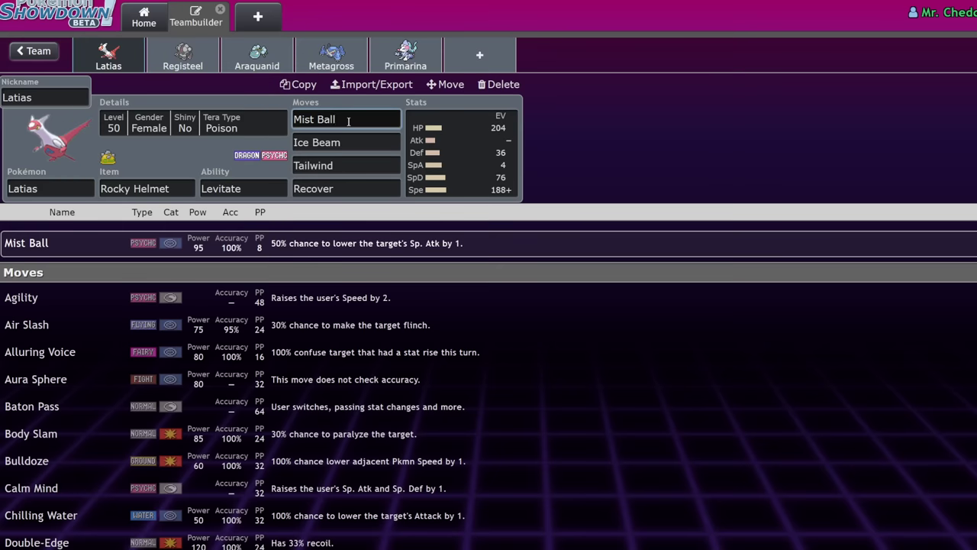
- Switch to the damage calculator, load Landorus (Offensive Life Orb) as Pokémon 1 and Terastallize it against Latias
{"action": "key", "text": "Tab"}
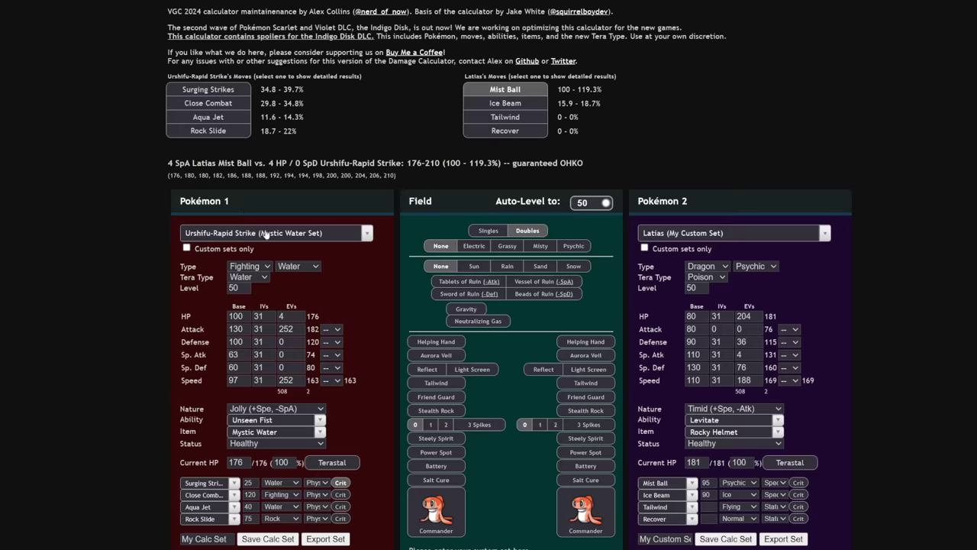
{"action": "left_click", "coordinate": [266, 233]}
{"action": "type", "text": "Me"}
{"action": "key", "text": "BackSpace"}
{"action": "type", "text": "d"}
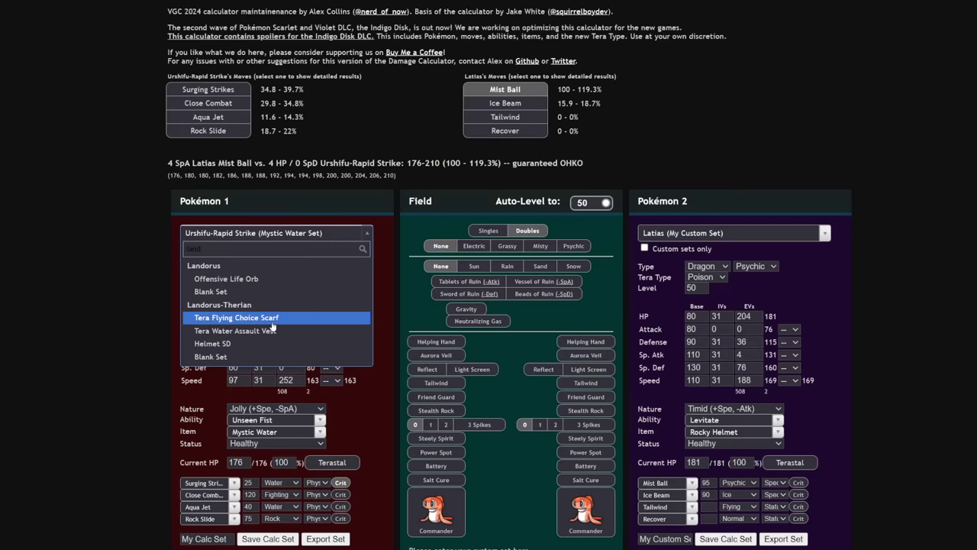
{"action": "left_click", "coordinate": [225, 279]}
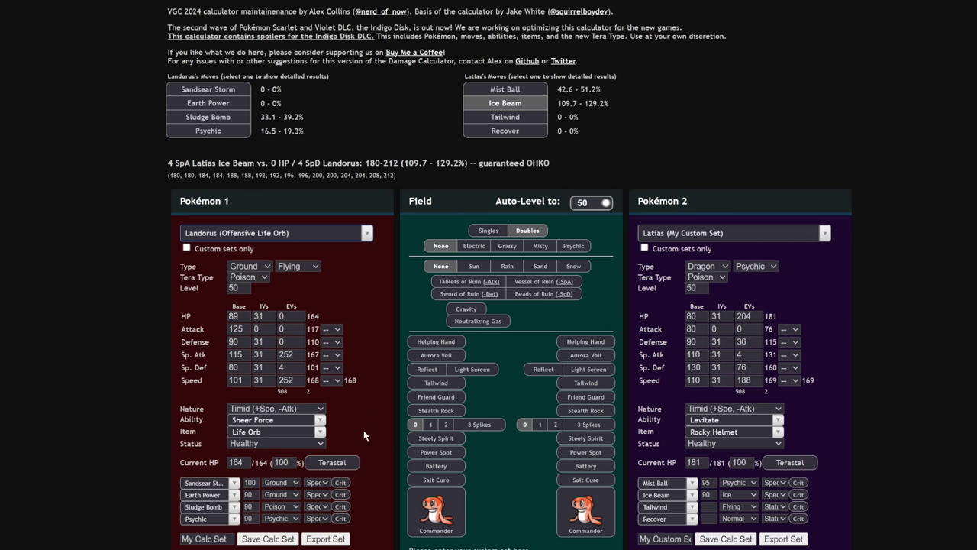
{"action": "left_click", "coordinate": [336, 462]}
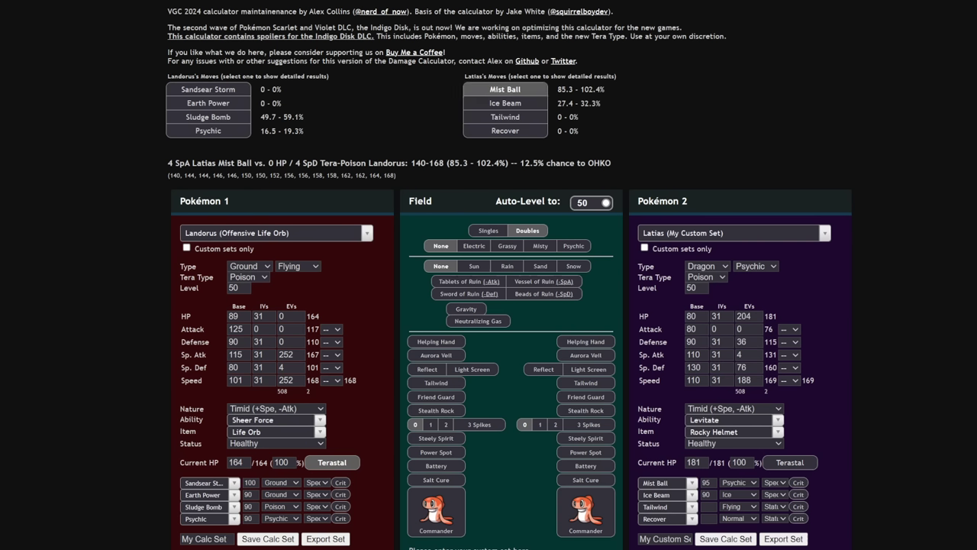
- Switch to the tournament page, return to the standings and examine the placements of the teams using Latias
{"action": "key", "text": "alt+Tab"}
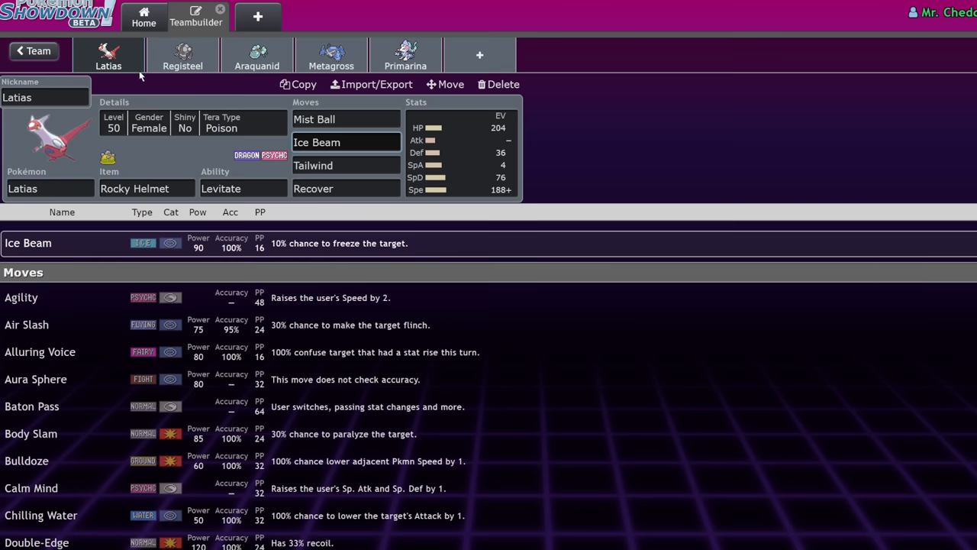
{"action": "key", "text": "alt+Tab"}
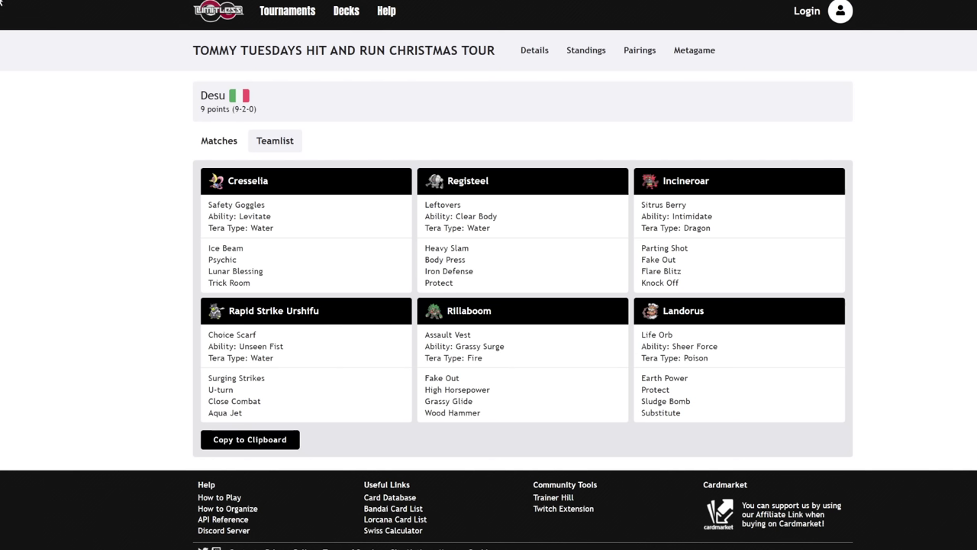
{"action": "key", "text": "alt+Left"}
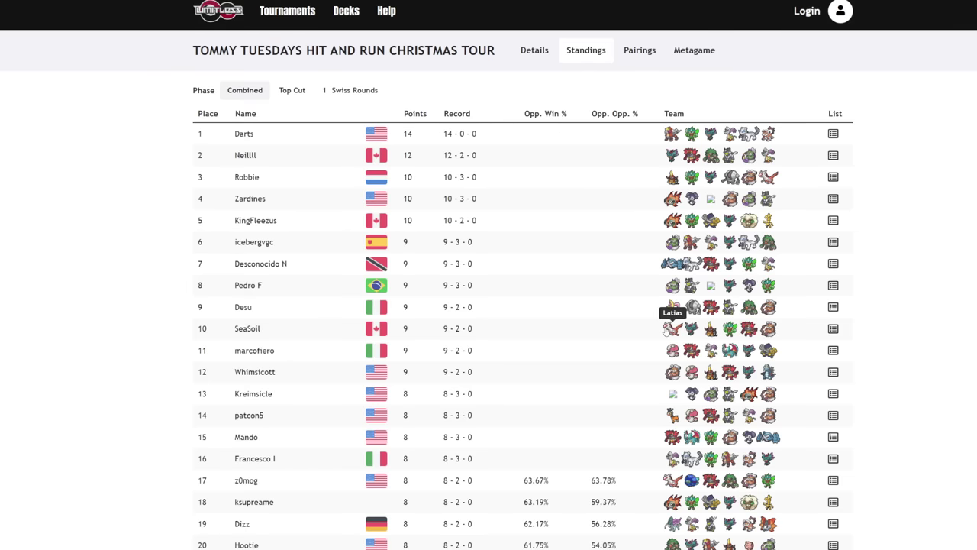
{"action": "scroll", "coordinate": [721, 394], "scroll_direction": "down", "scroll_amount": 1}
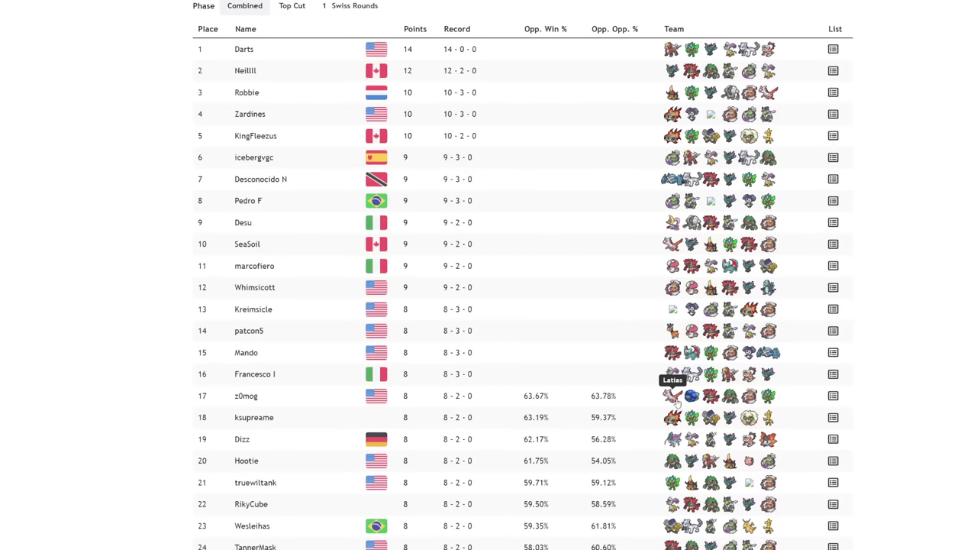
{"action": "scroll", "coordinate": [676, 401], "scroll_direction": "down", "scroll_amount": 1}
{"action": "scroll", "coordinate": [676, 319], "scroll_direction": "up", "scroll_amount": 2}
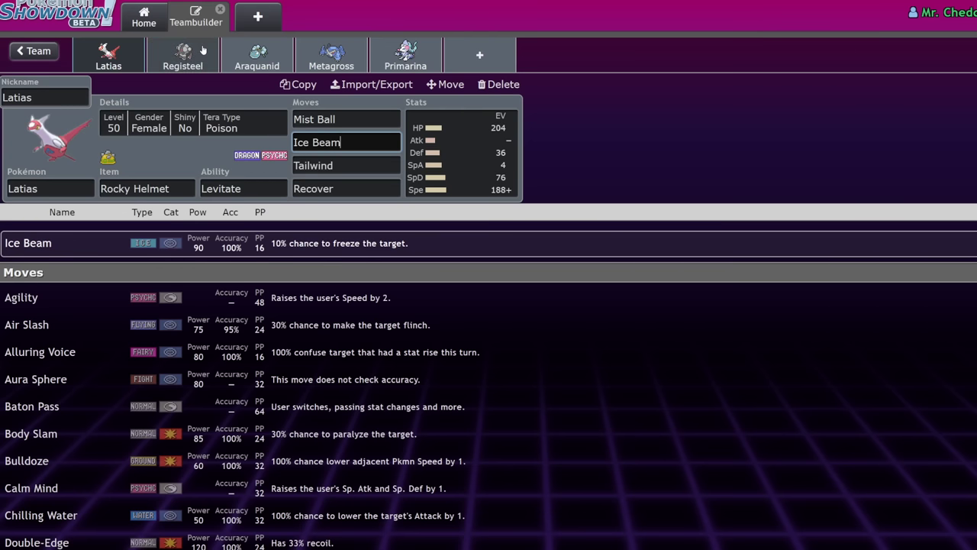
- Open Registeel in the teambuilder and review its Iron Defense and Body Press moves
{"action": "left_click", "coordinate": [184, 55]}
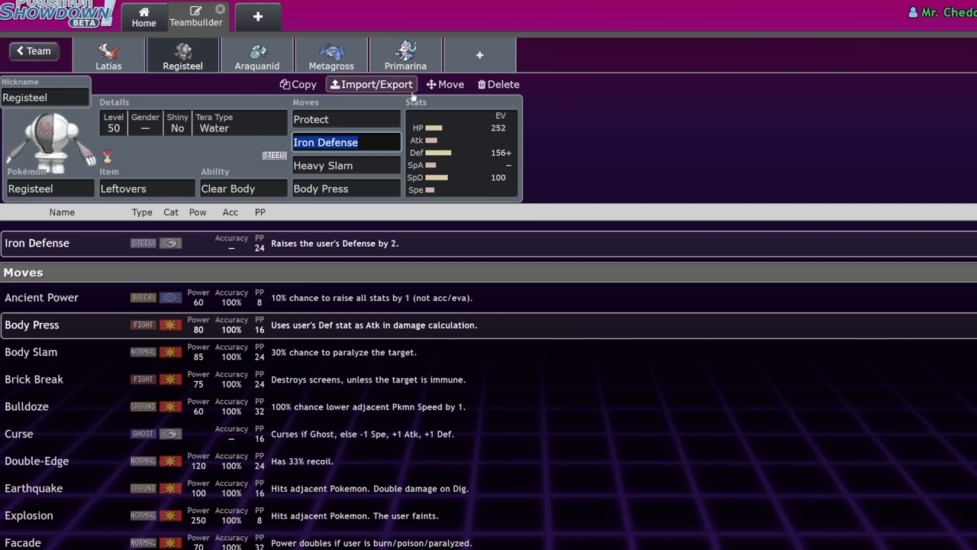
{"action": "key", "text": "BackSpace"}
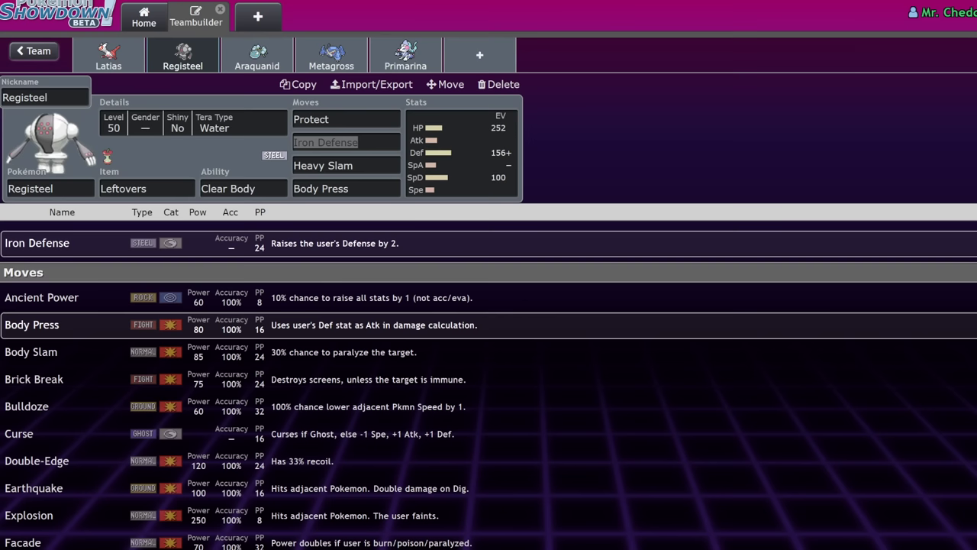
{"action": "key", "text": "Tab"}
{"action": "key", "text": "Tab"}
{"action": "key", "text": "Tab"}
{"action": "left_click", "coordinate": [368, 191]}
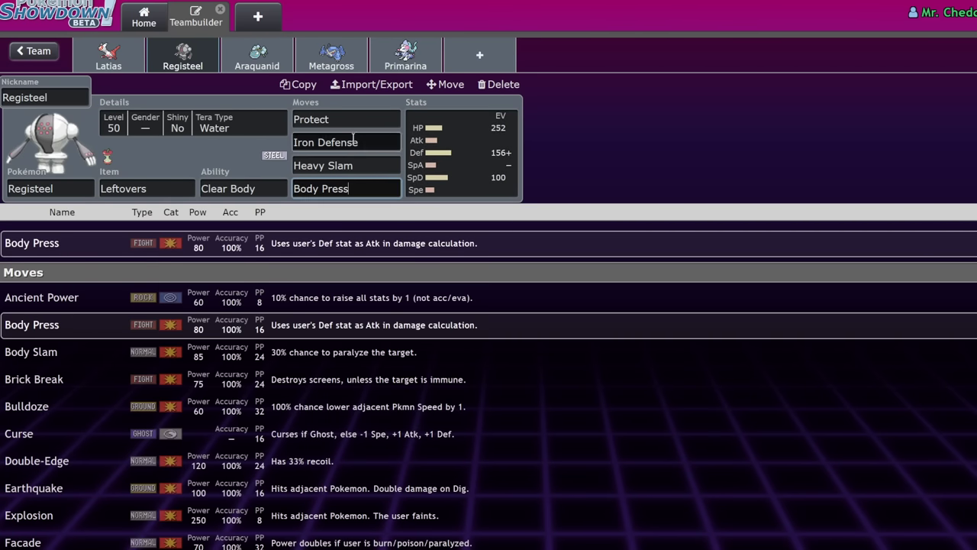
- Export the Registeel set from the teambuilder and save it in the damage calculator as a custom set
{"action": "left_click", "coordinate": [359, 84]}
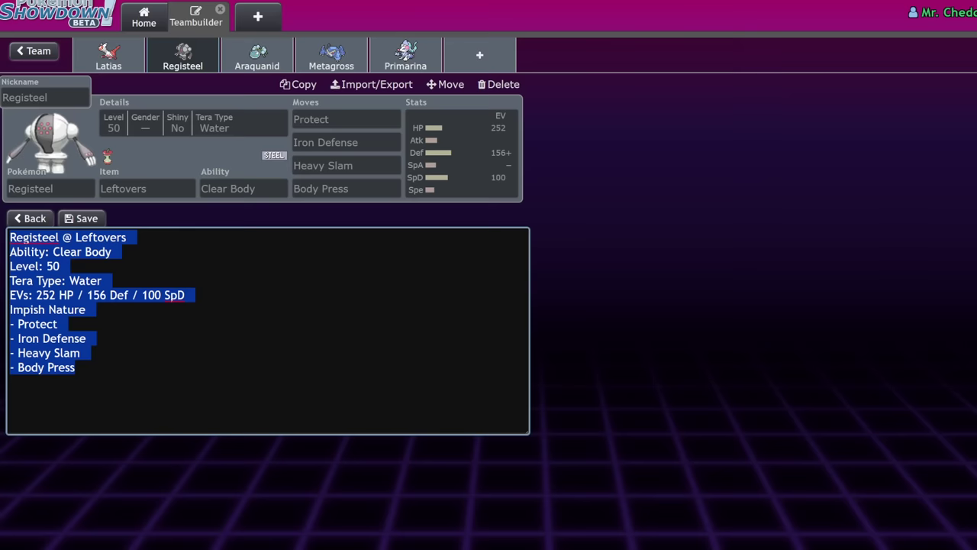
{"action": "left_click", "coordinate": [81, 219]}
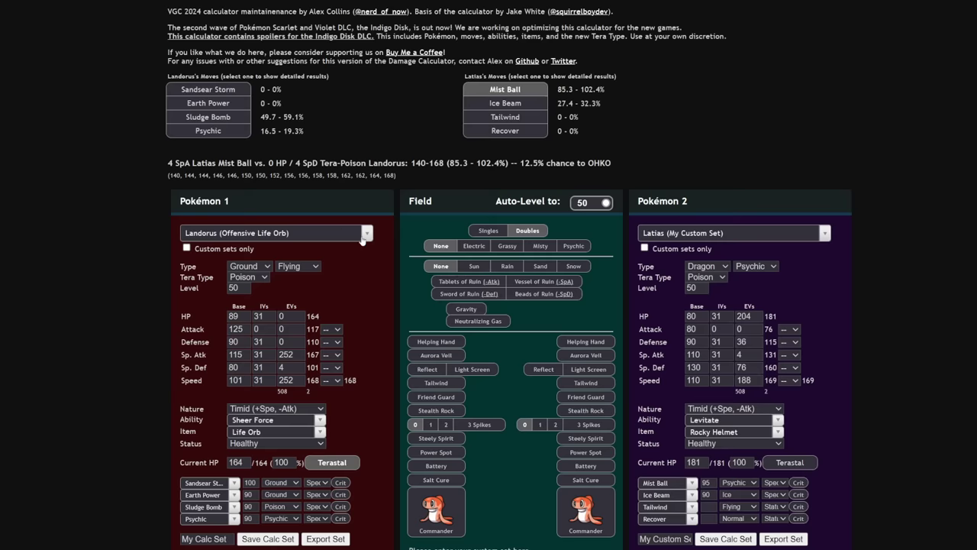
{"action": "scroll", "coordinate": [470, 370], "scroll_direction": "down", "scroll_amount": 4}
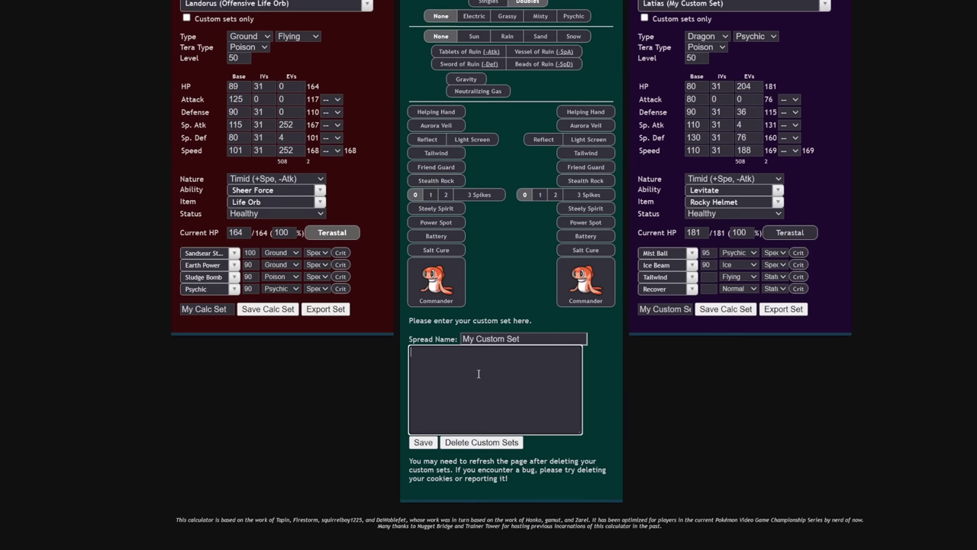
{"action": "key", "text": "ctrl+v"}
{"action": "left_click", "coordinate": [423, 442]}
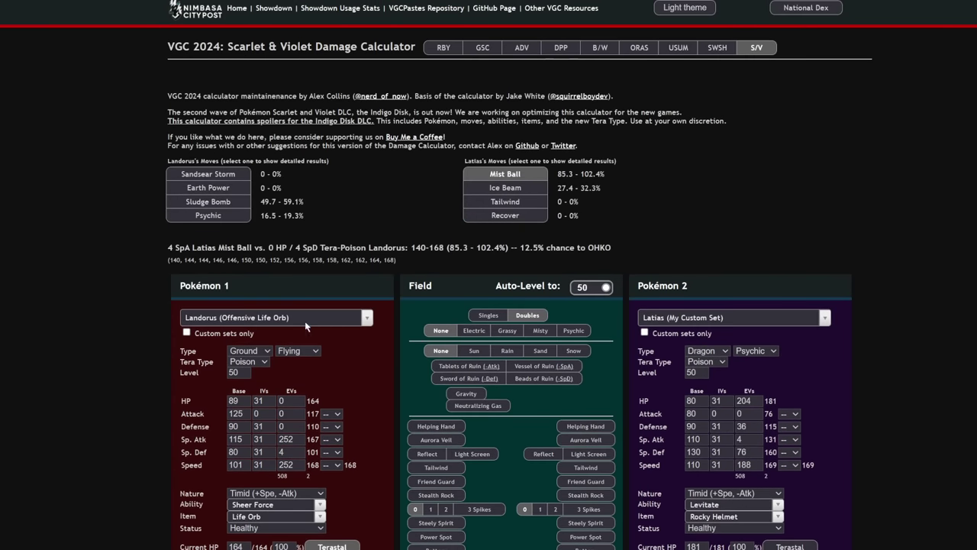
- Load Registeel (My Custom Set) as Pokémon 1 and Landorus (Offensive Life Orb) as Pokémon 2
{"action": "left_click", "coordinate": [304, 320]}
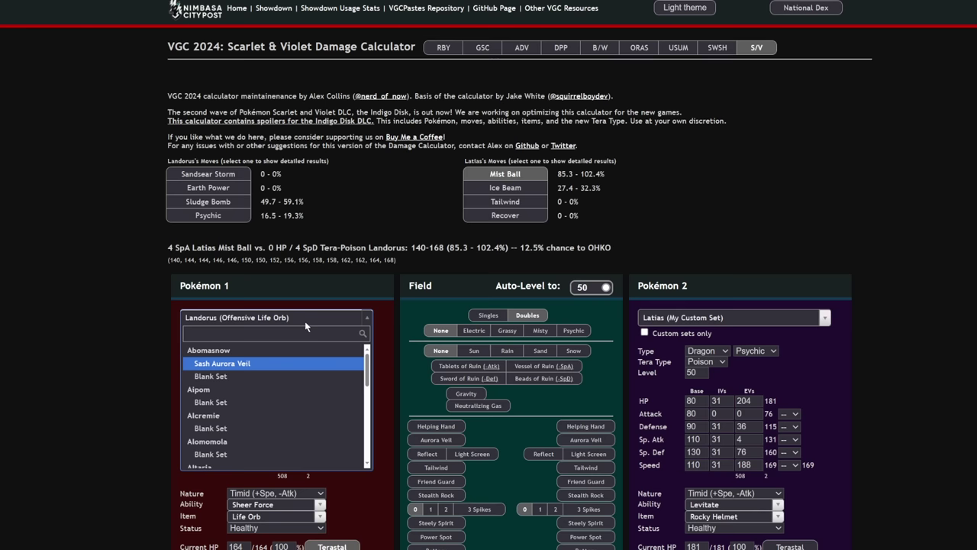
{"action": "type", "text": "regis"}
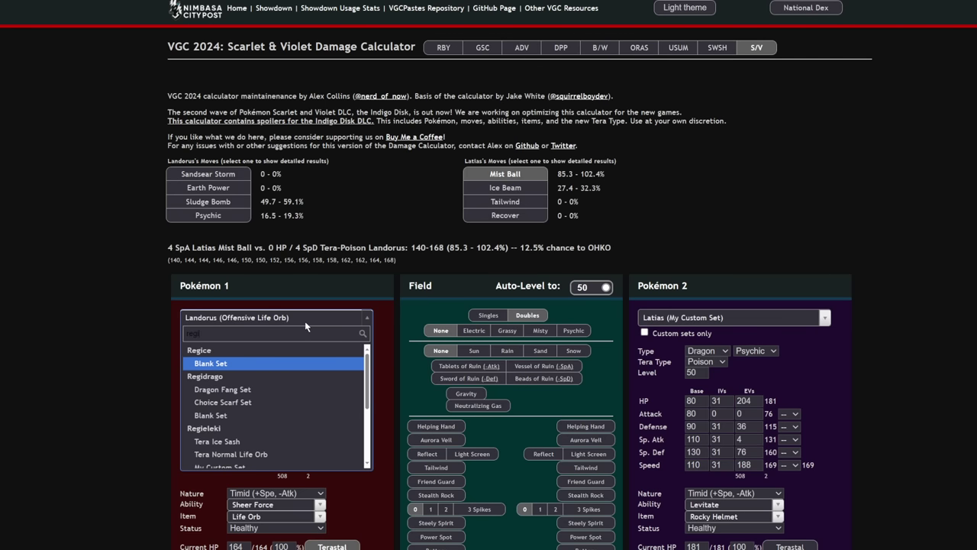
{"action": "left_click", "coordinate": [261, 365]}
{"action": "left_click", "coordinate": [691, 316]}
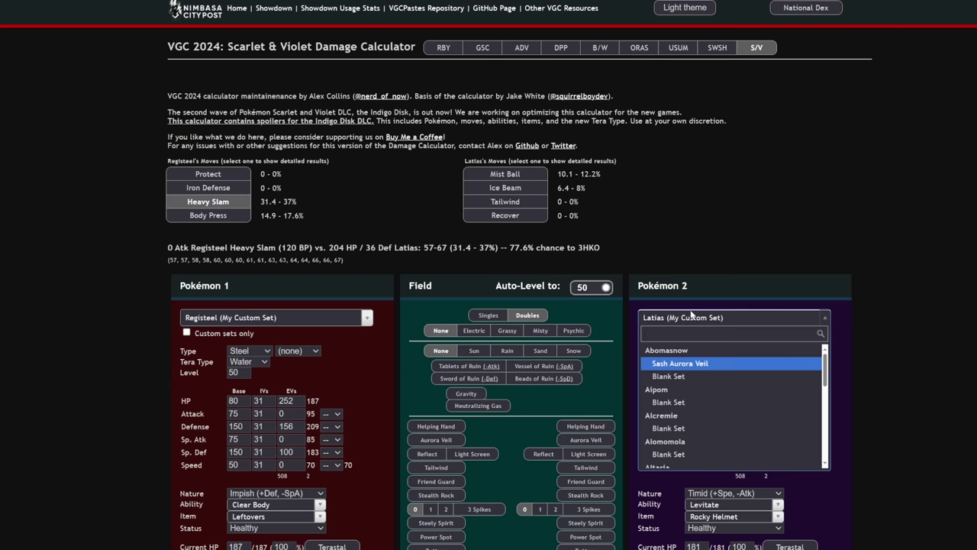
{"action": "type", "text": "lando"}
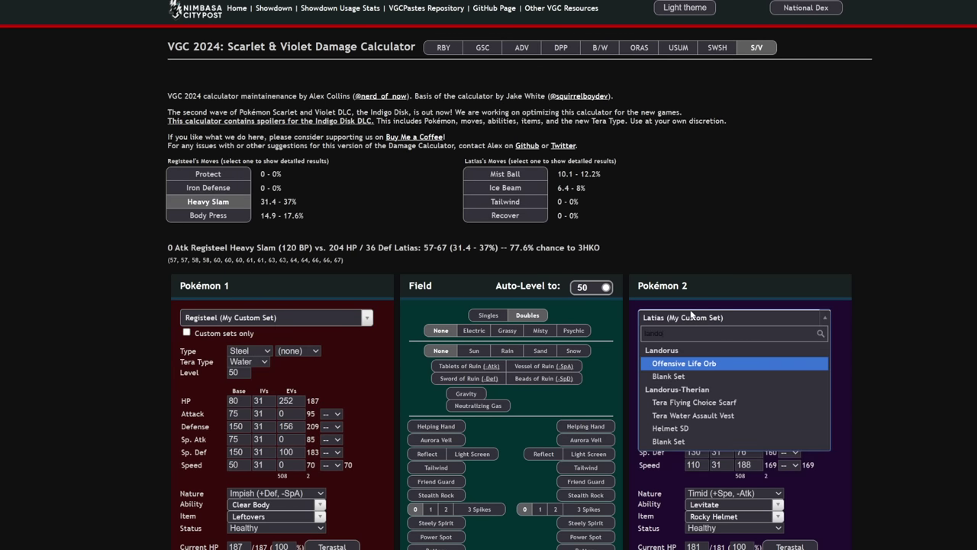
{"action": "left_click", "coordinate": [698, 364]}
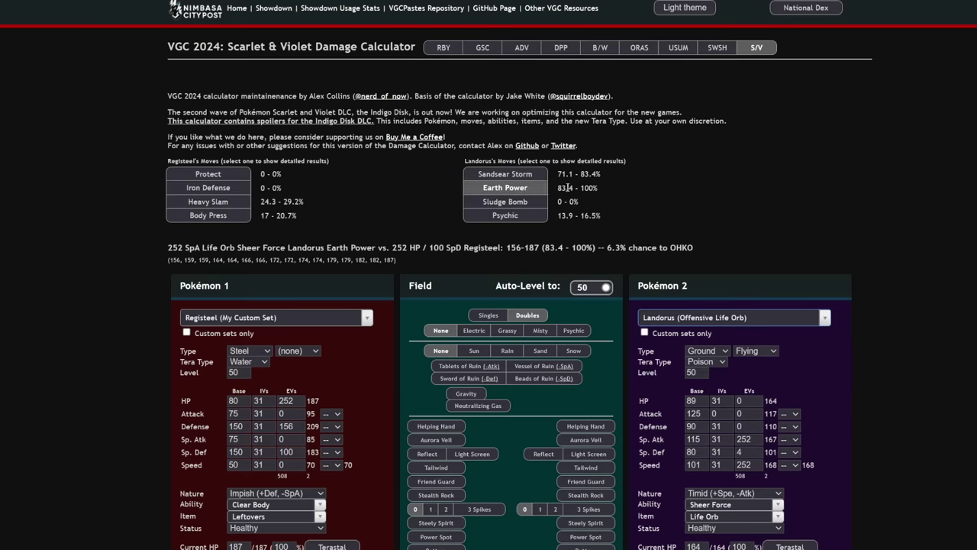
- Terastallize Registeel to check the damage against Landorus, view the Heavy Slam result, and turn the Terastallization back off
{"action": "left_click", "coordinate": [332, 546]}
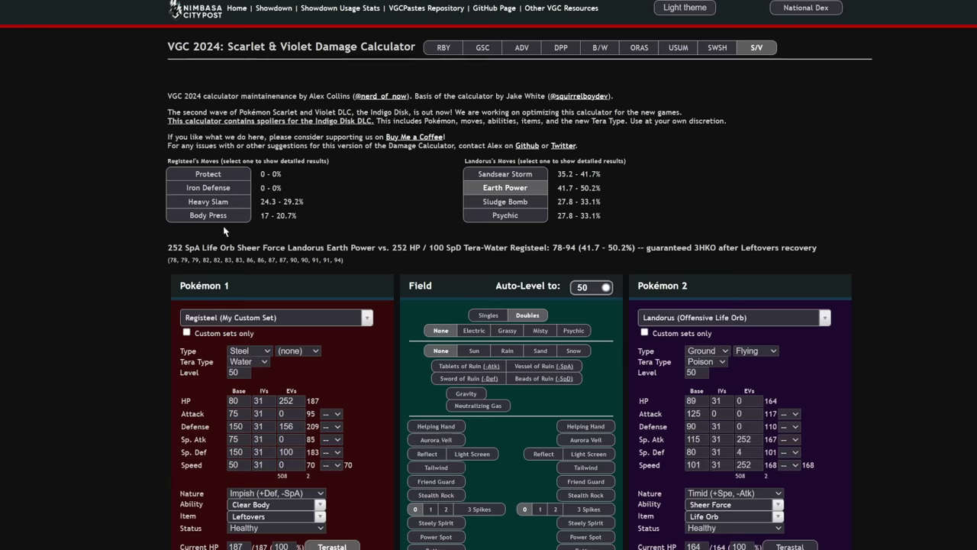
{"action": "left_click", "coordinate": [219, 204]}
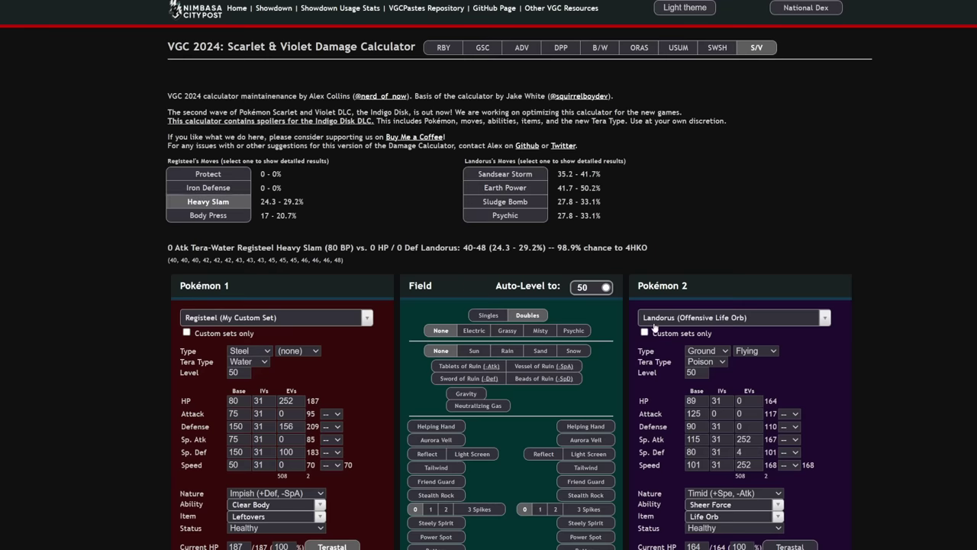
{"action": "left_click", "coordinate": [333, 545]}
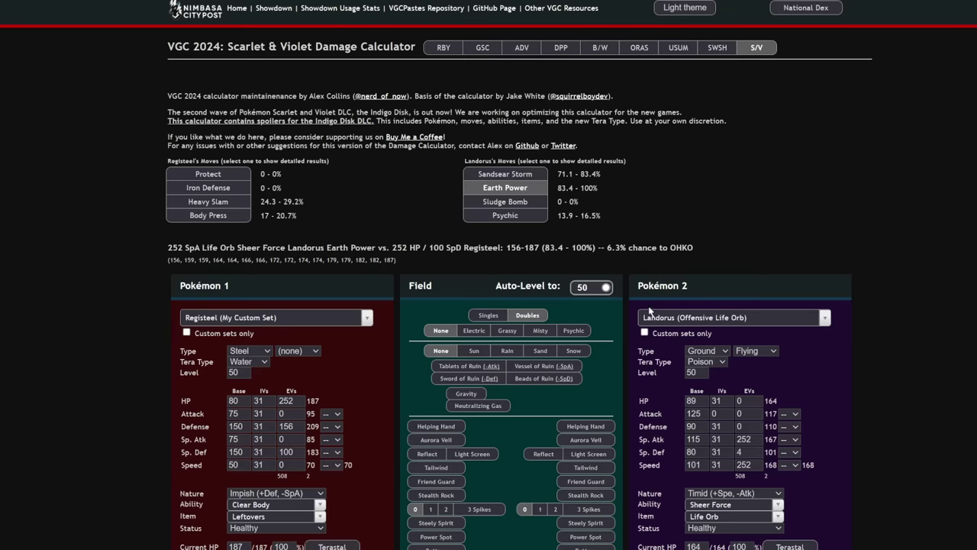
- Load Urshifu-Rapid Strike (Mystic Water Set) as Pokémon 2, set Registeel's Defense boost to +4 and show the detailed Body Press result
{"action": "left_click", "coordinate": [695, 315]}
{"action": "type", "text": "urshi"}
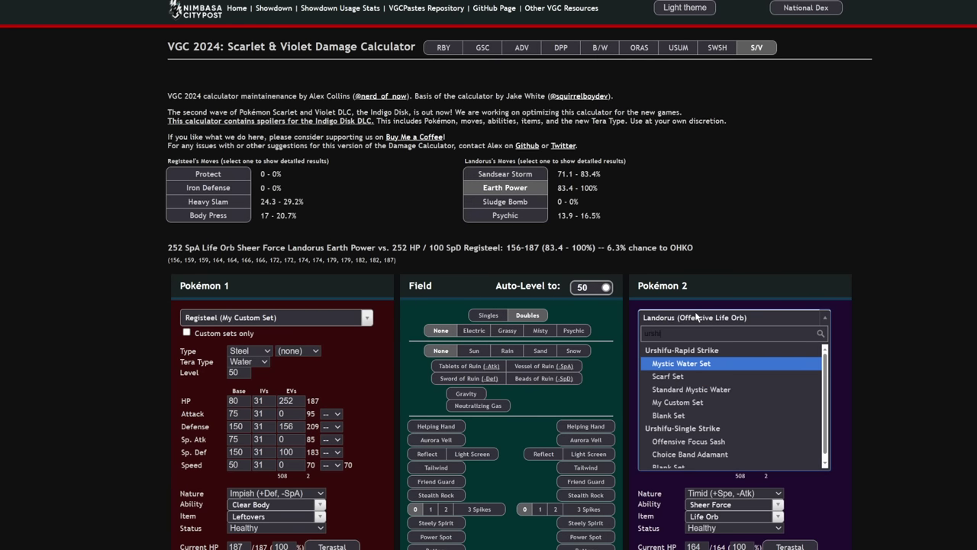
{"action": "left_click", "coordinate": [701, 364]}
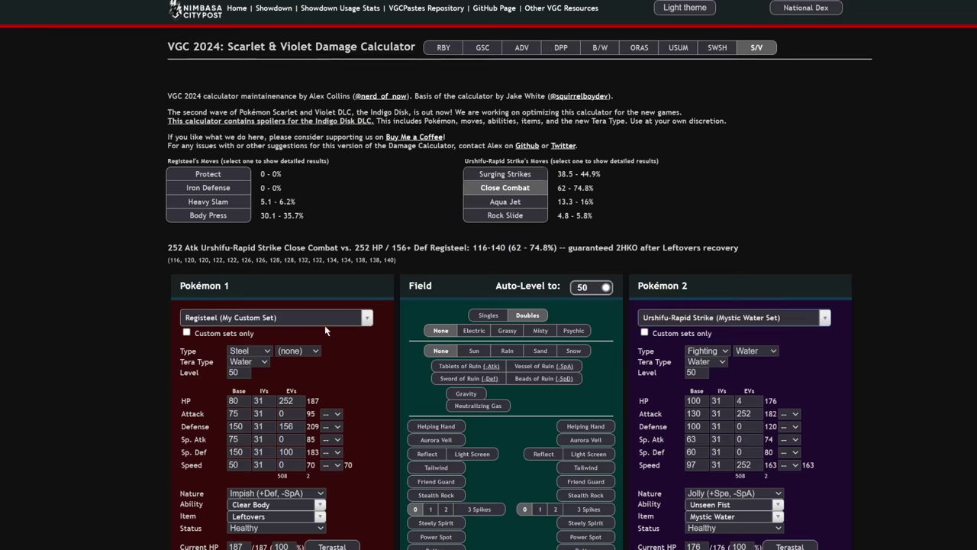
{"action": "left_click", "coordinate": [203, 216]}
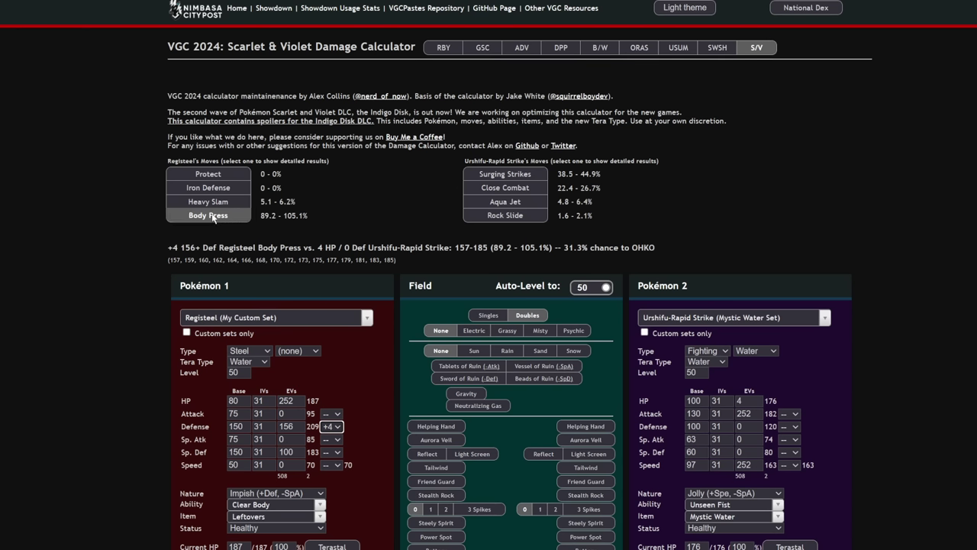
{"action": "left_click", "coordinate": [686, 319]}
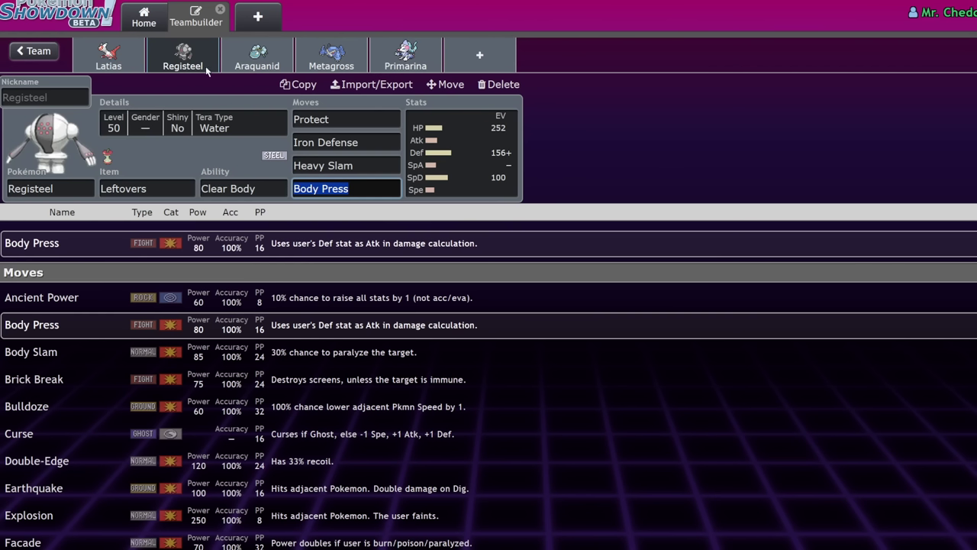
- Try adding Rillaboom to Box 815, look up Incineroar as its replacement, and delete the entry
{"action": "left_click", "coordinate": [492, 57]}
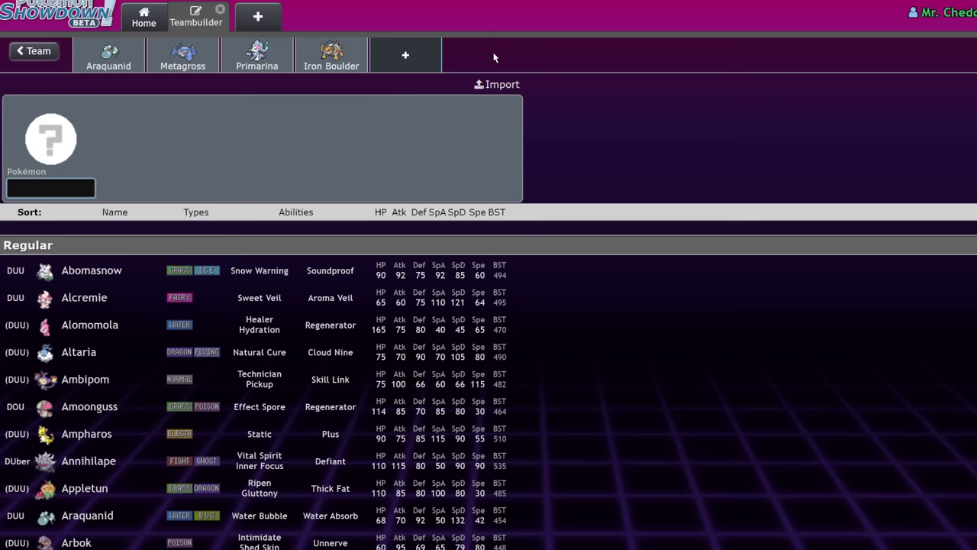
{"action": "type", "text": "rila"}
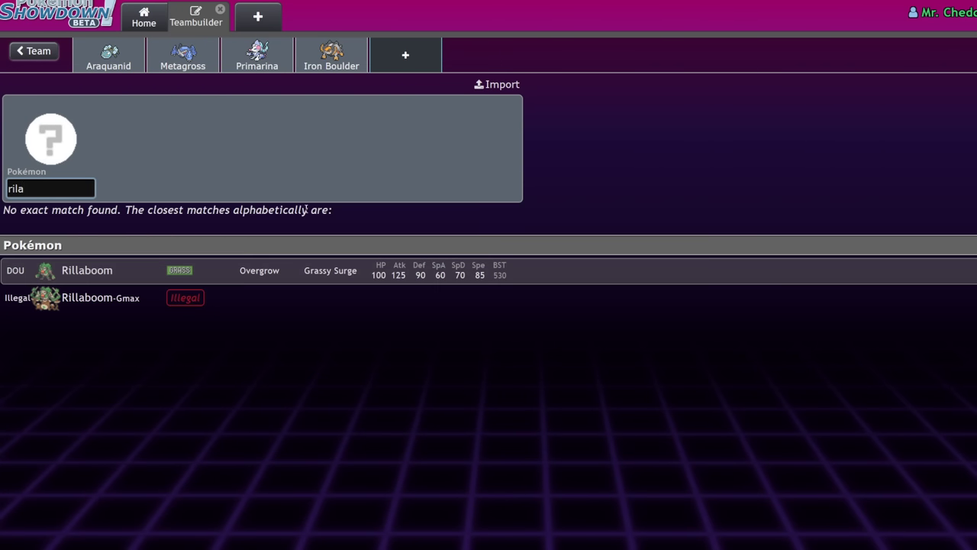
{"action": "left_click", "coordinate": [324, 271]}
{"action": "left_click", "coordinate": [243, 189]}
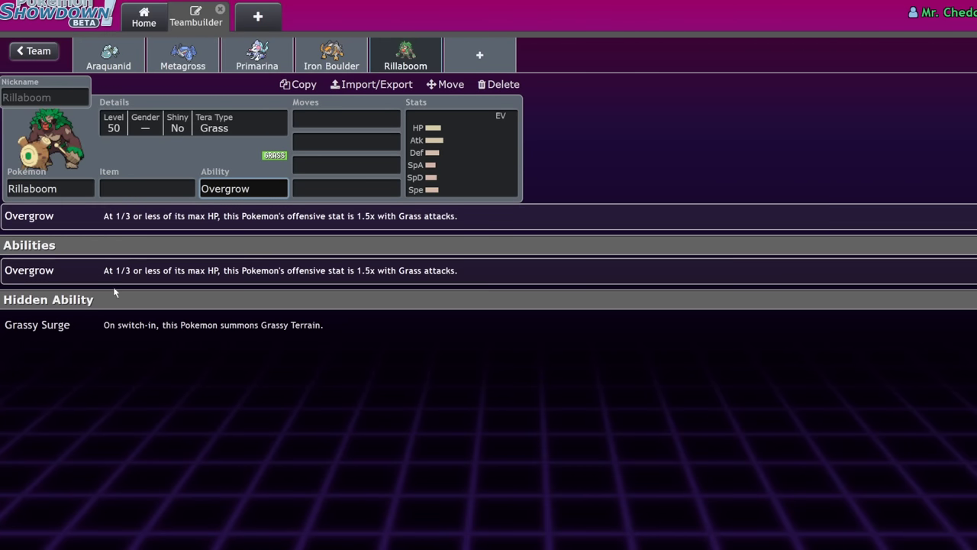
{"action": "left_click", "coordinate": [47, 188]}
{"action": "type", "text": "inr"}
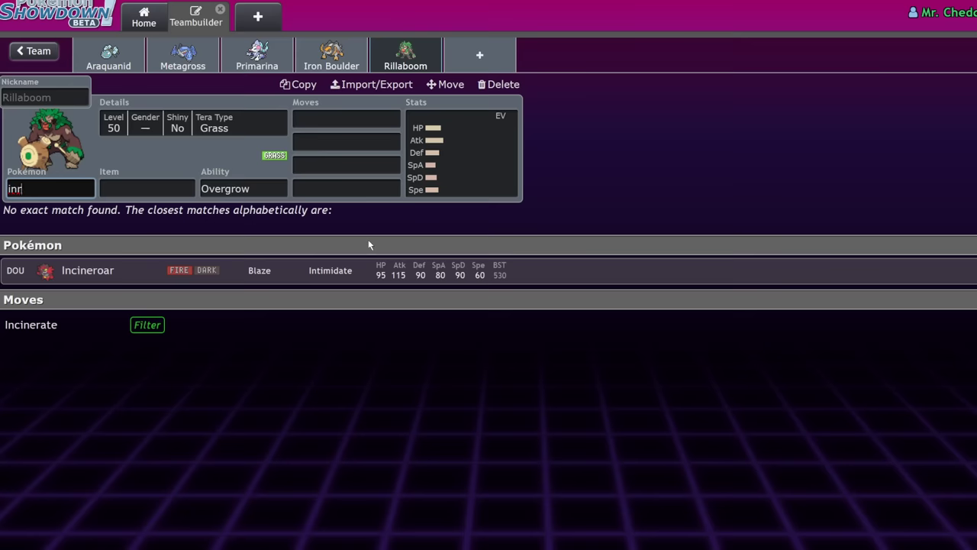
{"action": "left_click", "coordinate": [505, 84]}
- Review Registeel's EV spread and the ninth-place team list in the tournament standings, and open Araquanid in the teambuilder
{"action": "left_click", "coordinate": [35, 50]}
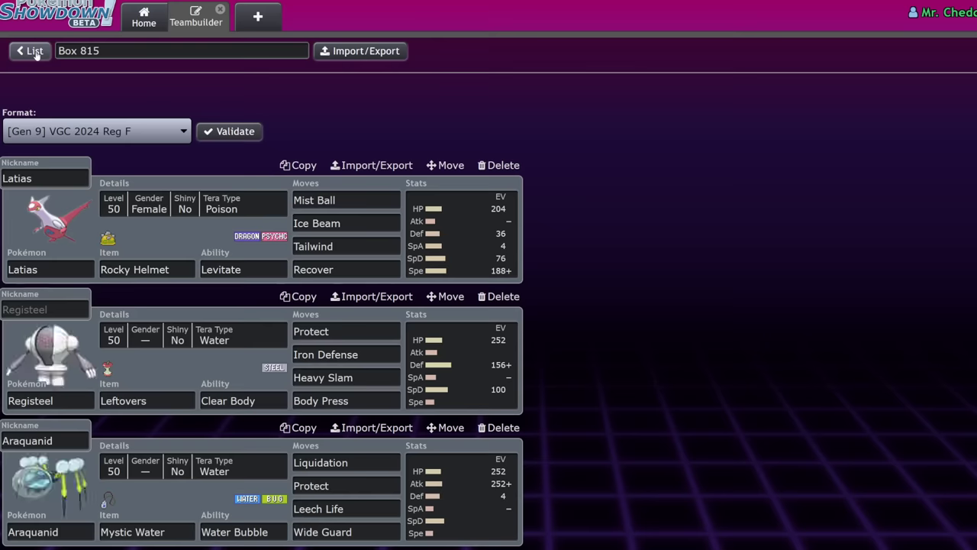
{"action": "left_click", "coordinate": [460, 346]}
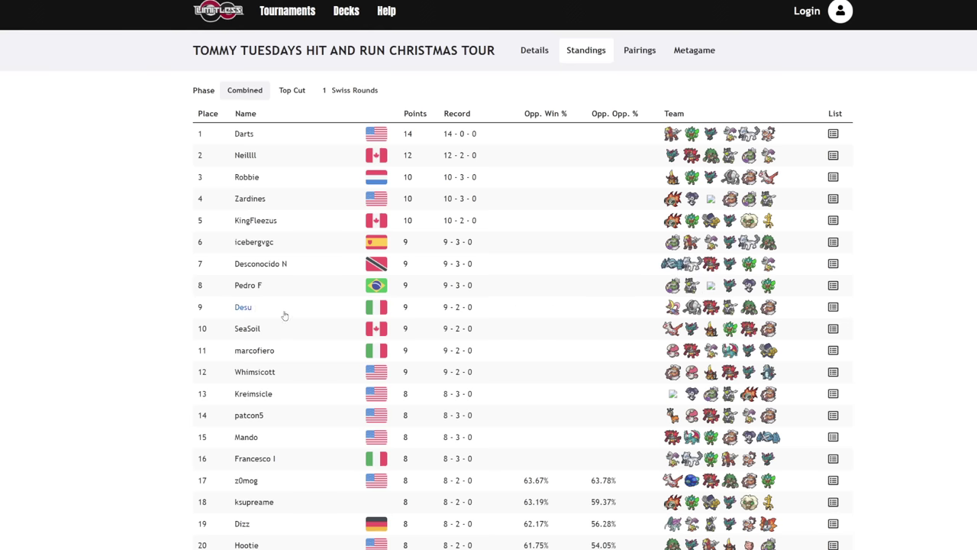
{"action": "left_click", "coordinate": [833, 307]}
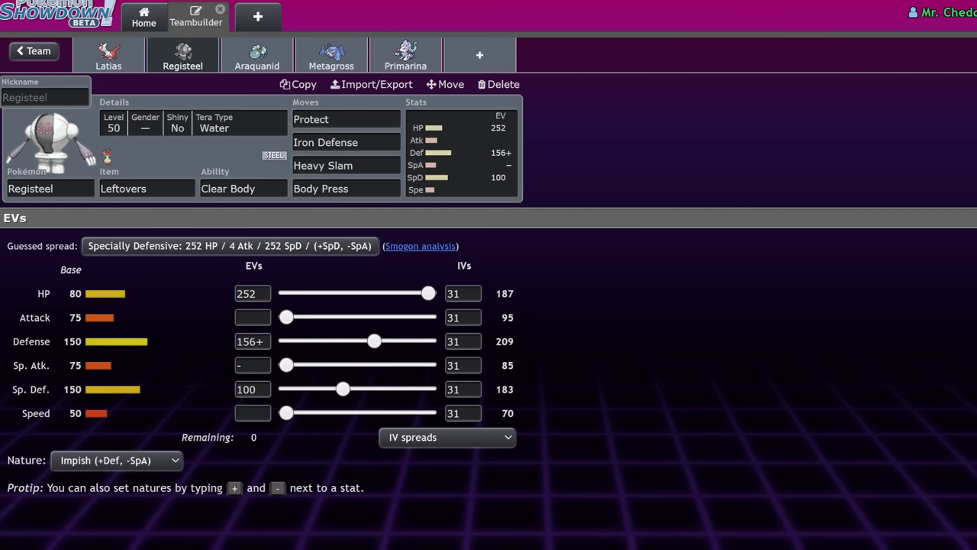
{"action": "left_click", "coordinate": [280, 66]}
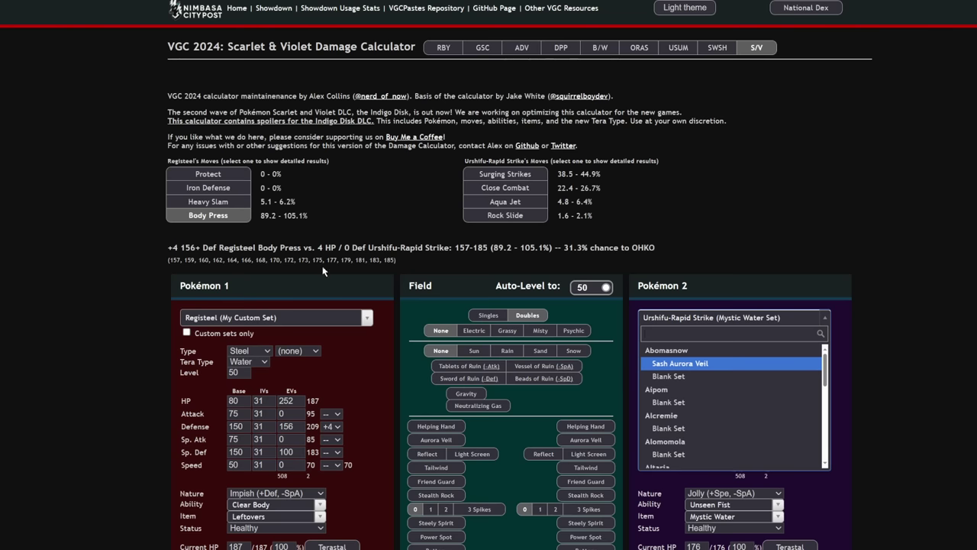
- Load Araquanid (Blank Set) as Pokémon 1 in the damage calculator
{"action": "left_click", "coordinate": [313, 282]}
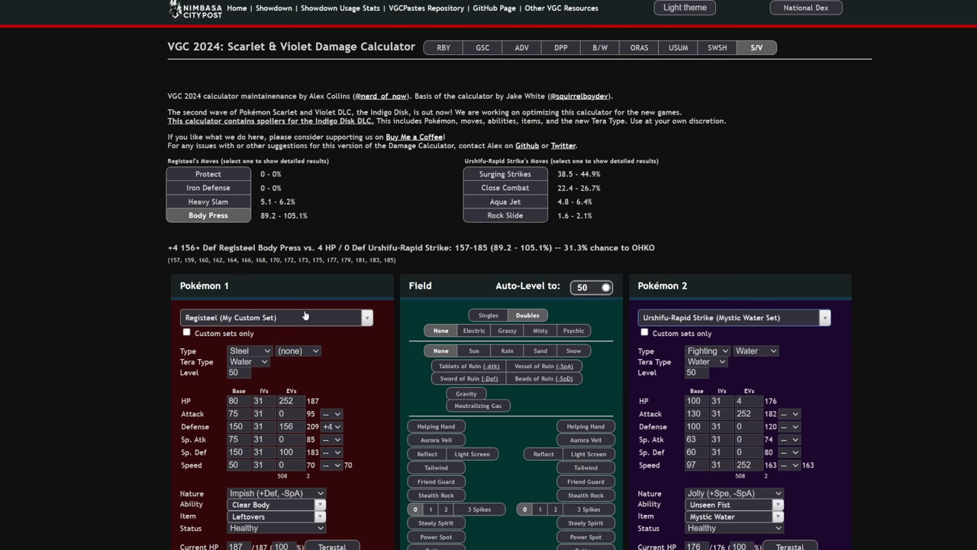
{"action": "left_click", "coordinate": [303, 320]}
{"action": "type", "text": "araq"}
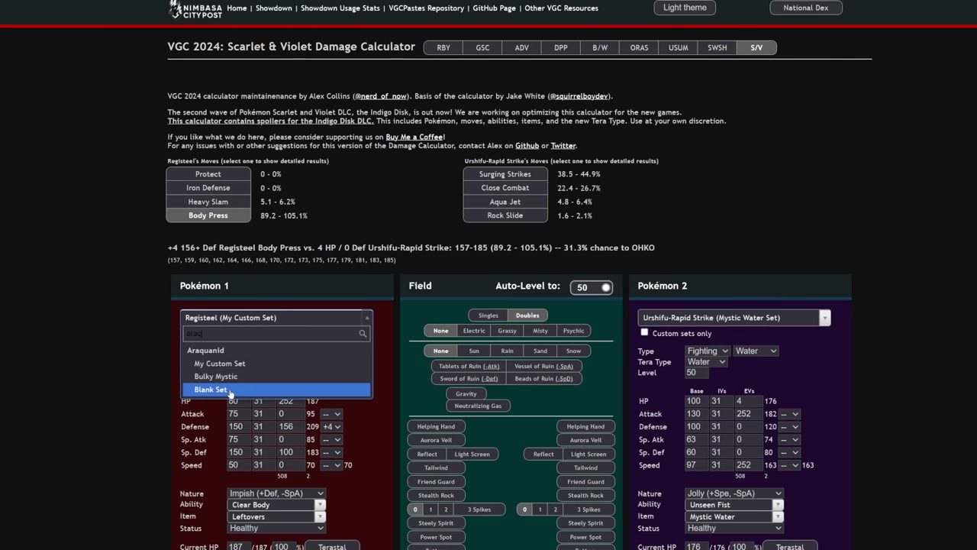
{"action": "left_click", "coordinate": [229, 391]}
- Give Araquanid 252 Attack, 252 HP and 4 Defense EVs
{"action": "left_click", "coordinate": [289, 413]}
{"action": "type", "text": "252"}
{"action": "left_click", "coordinate": [284, 400]}
{"action": "type", "text": "252"}
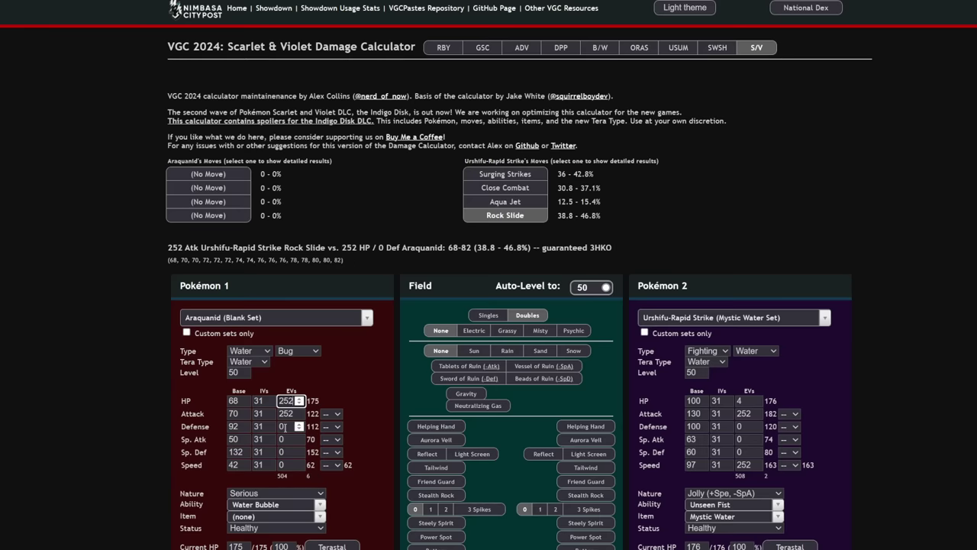
{"action": "left_click", "coordinate": [281, 426]}
{"action": "type", "text": "4"}
- Set Araquanid's nature to Adamant and its held item to Mystic Water
{"action": "left_click", "coordinate": [279, 493]}
{"action": "left_click", "coordinate": [262, 438]}
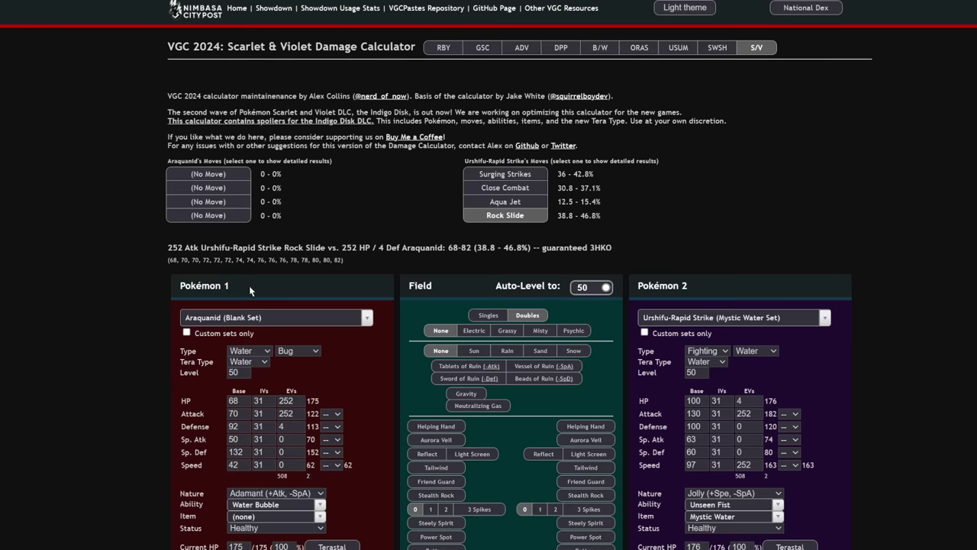
{"action": "left_click", "coordinate": [265, 518]}
{"action": "type", "text": "my"}
{"action": "left_click", "coordinate": [260, 469]}
- Set Araquanid's first two moves to Leech Life and Liquidation
{"action": "scroll", "coordinate": [338, 468], "scroll_direction": "down", "scroll_amount": 2}
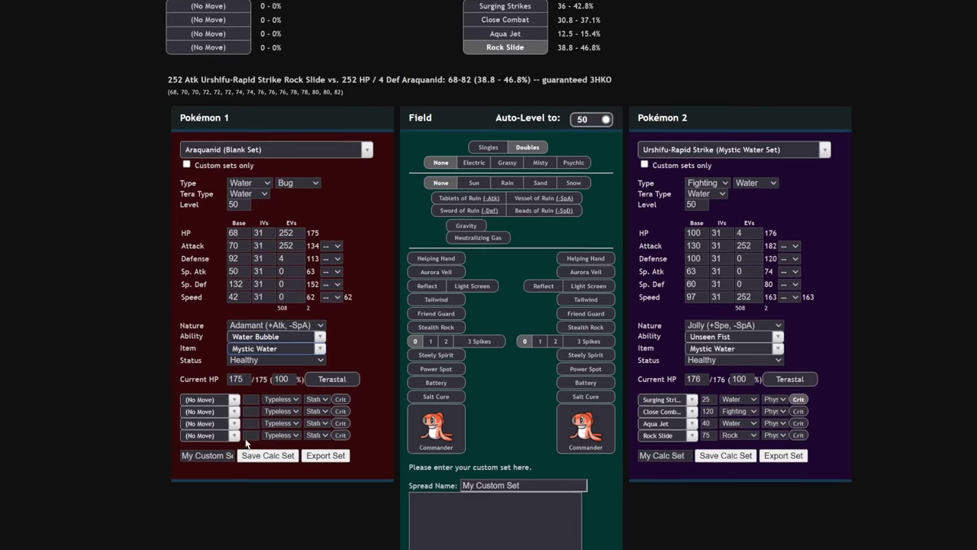
{"action": "left_click", "coordinate": [223, 400]}
{"action": "type", "text": "lee"}
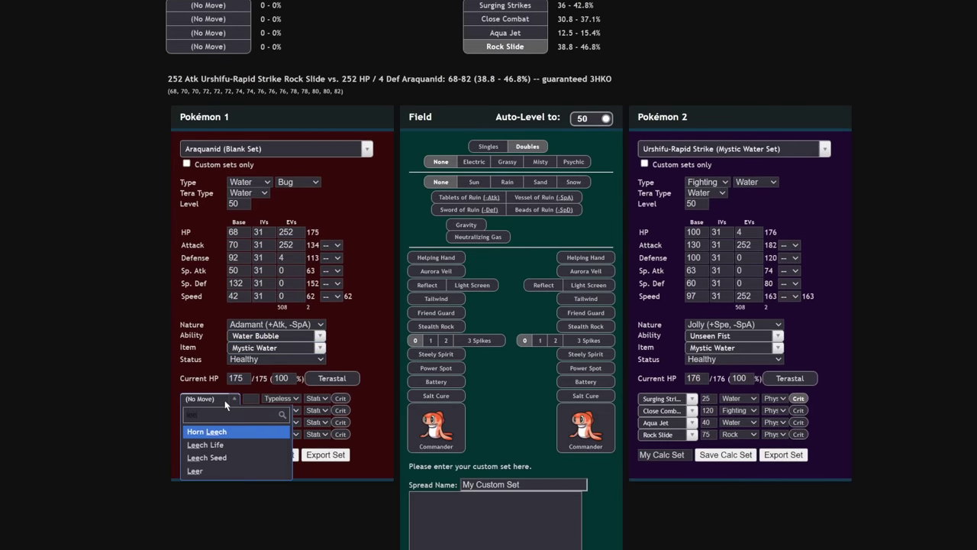
{"action": "left_click", "coordinate": [204, 444]}
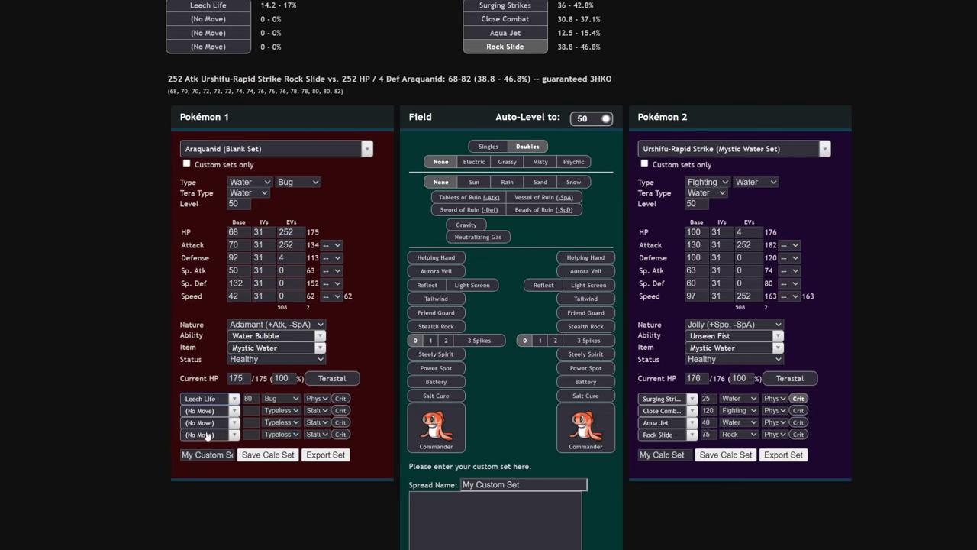
{"action": "left_click", "coordinate": [205, 412]}
{"action": "type", "text": "l"}
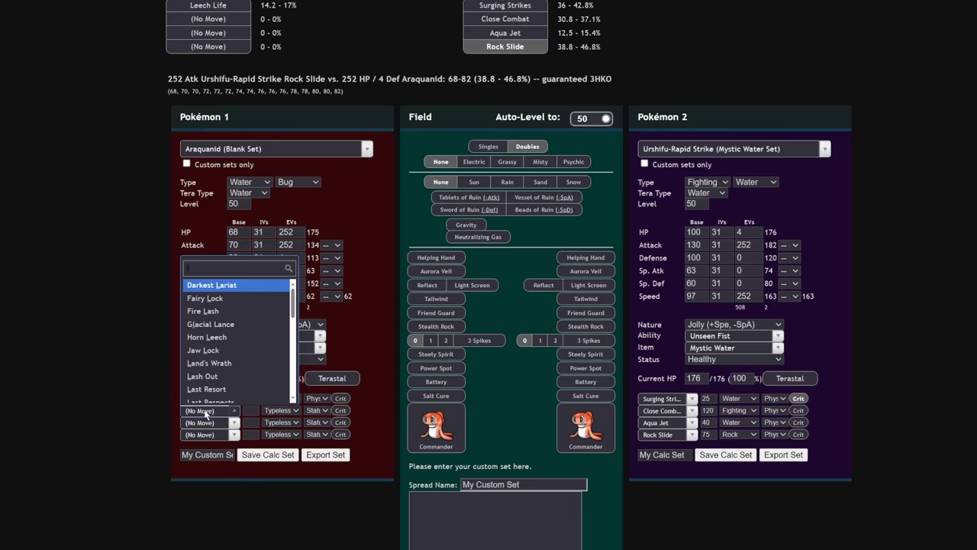
{"action": "type", "text": "iiq"}
{"action": "key", "text": "BackSpace"}
{"action": "key", "text": "BackSpace"}
{"action": "type", "text": "q"}
{"action": "left_click", "coordinate": [213, 397]}
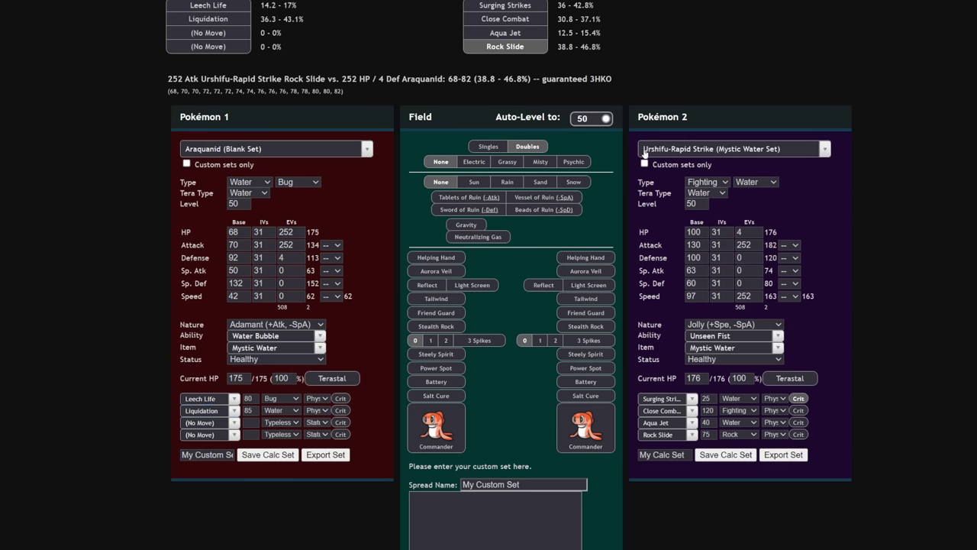
- Load Ogerpon-Wellspring (Offensive Support) as Pokémon 2 and show the detailed Leech Life result
{"action": "left_click", "coordinate": [679, 150]}
{"action": "type", "text": "ogerp"}
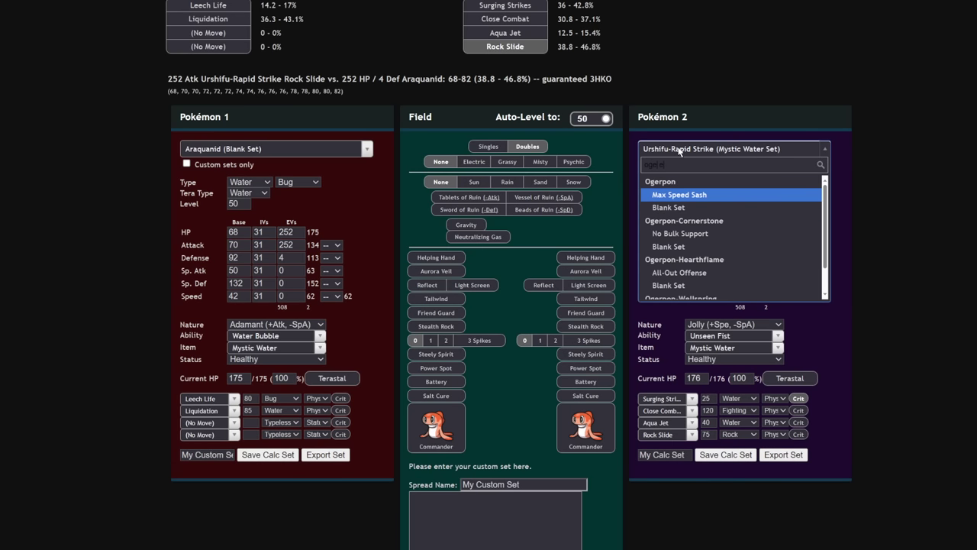
{"action": "scroll", "coordinate": [711, 273], "scroll_direction": "down", "scroll_amount": 1}
{"action": "left_click", "coordinate": [705, 278]}
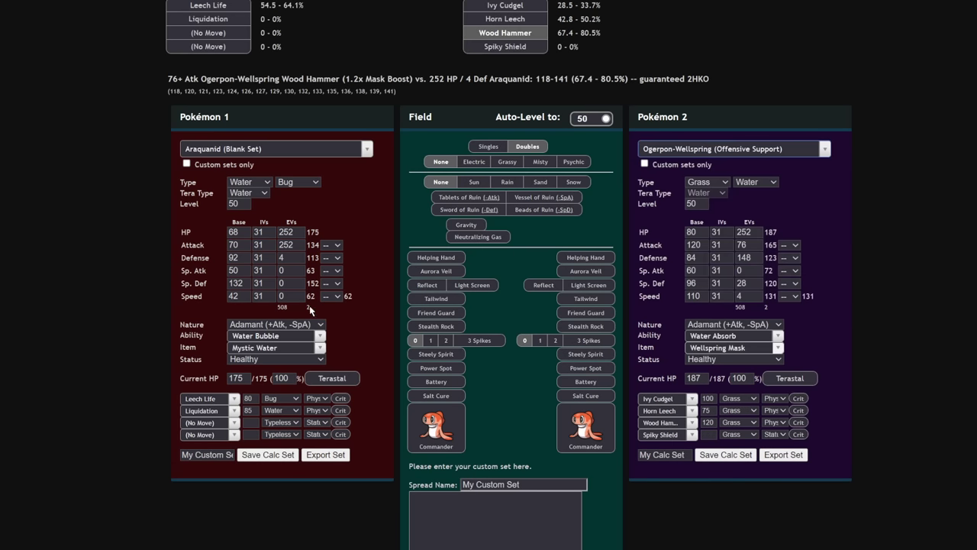
{"action": "scroll", "coordinate": [344, 239], "scroll_direction": "up", "scroll_amount": 1}
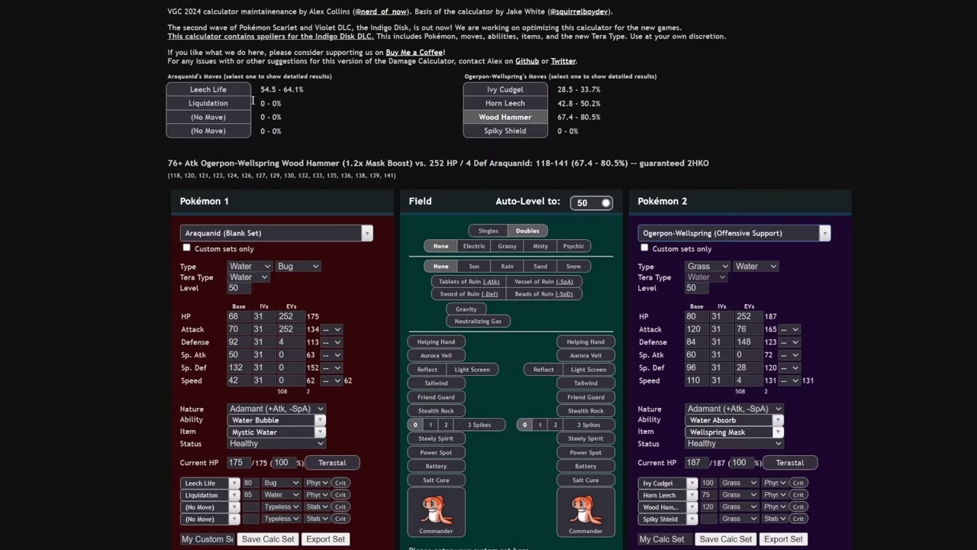
{"action": "left_click", "coordinate": [237, 89]}
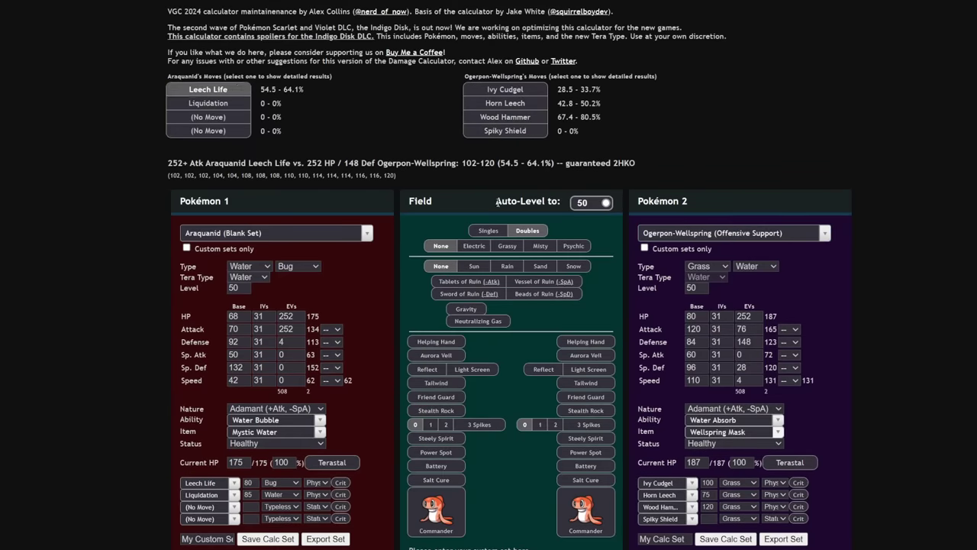
- Load Rillaboom (Assault Vest Set) as Pokémon 2, Terastallize Araquanid and show the detailed Liquidation result
{"action": "left_click", "coordinate": [704, 234]}
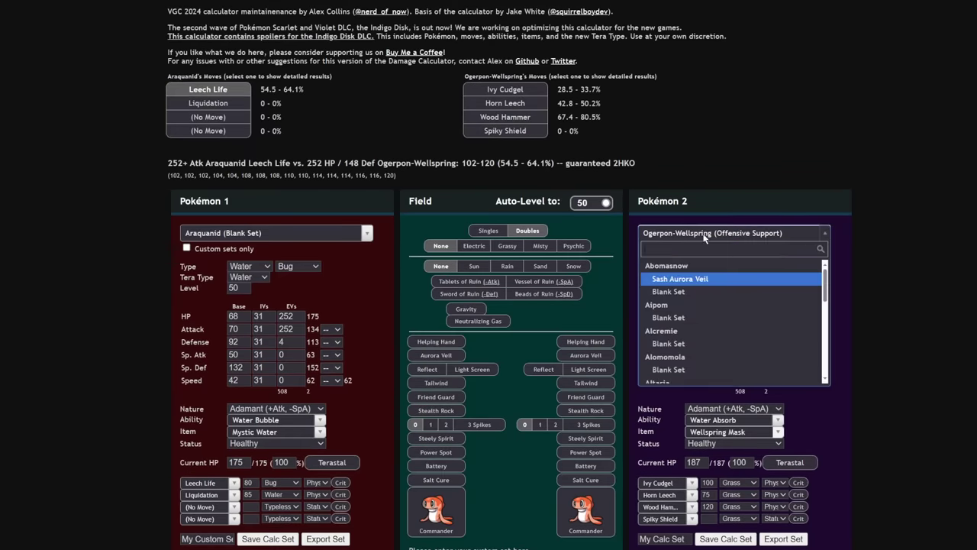
{"action": "type", "text": "rilla"}
{"action": "left_click", "coordinate": [697, 278]}
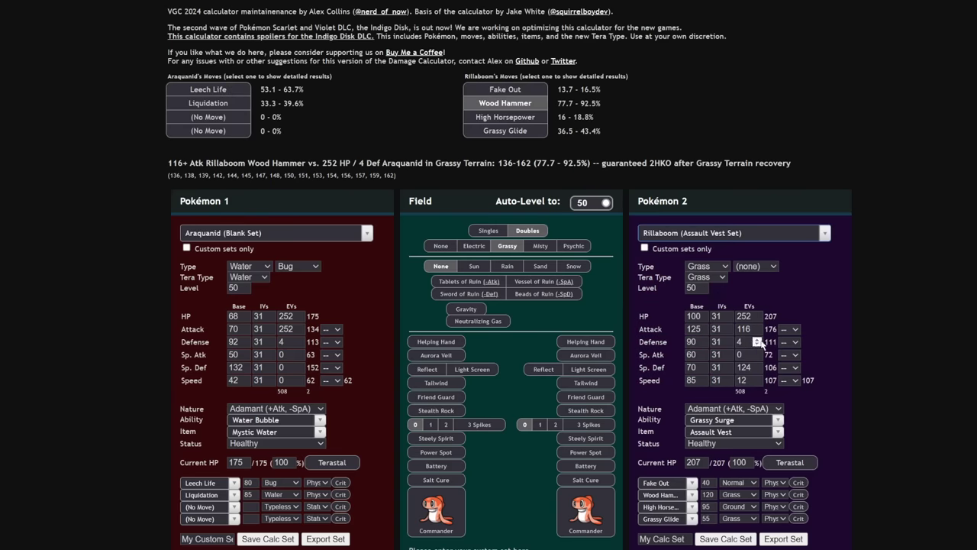
{"action": "left_click", "coordinate": [348, 460]}
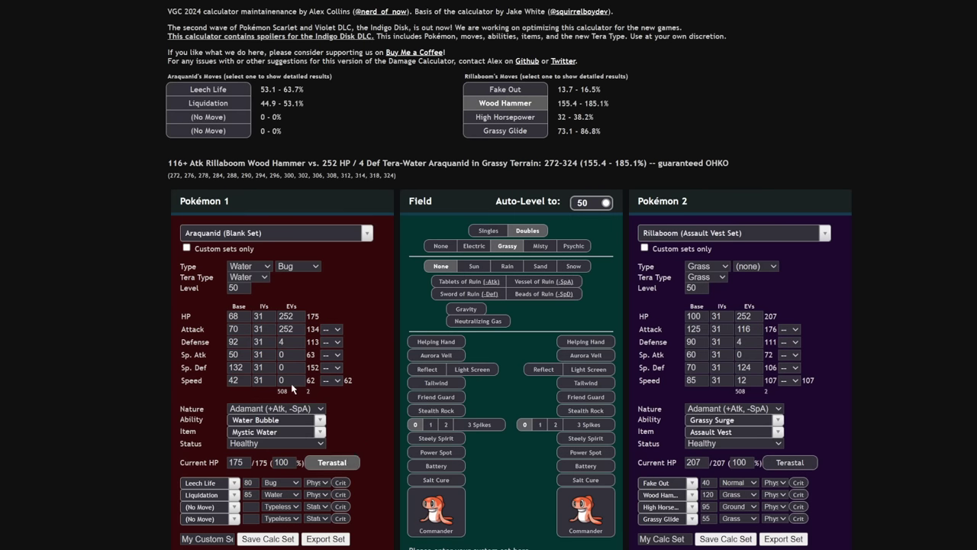
{"action": "left_click", "coordinate": [216, 105]}
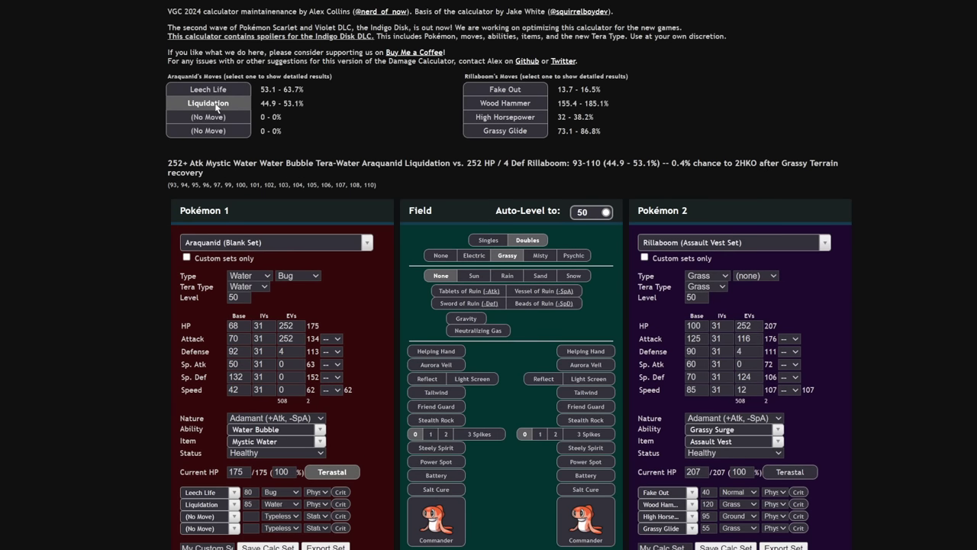
- Add Rain and Helping Hand on Araquanid's side, checking the Liquidation damage against Rillaboom with each
{"action": "left_click", "coordinate": [511, 275]}
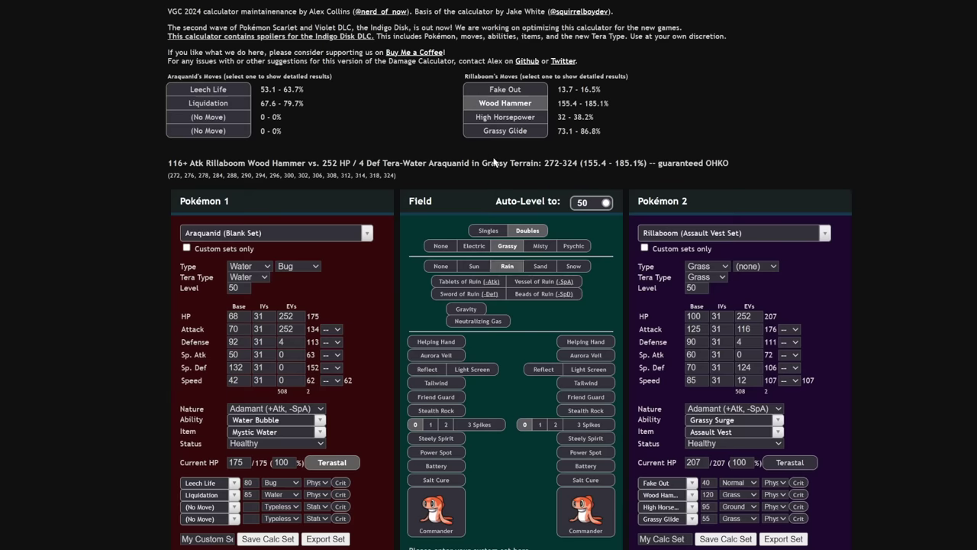
{"action": "left_click", "coordinate": [234, 104]}
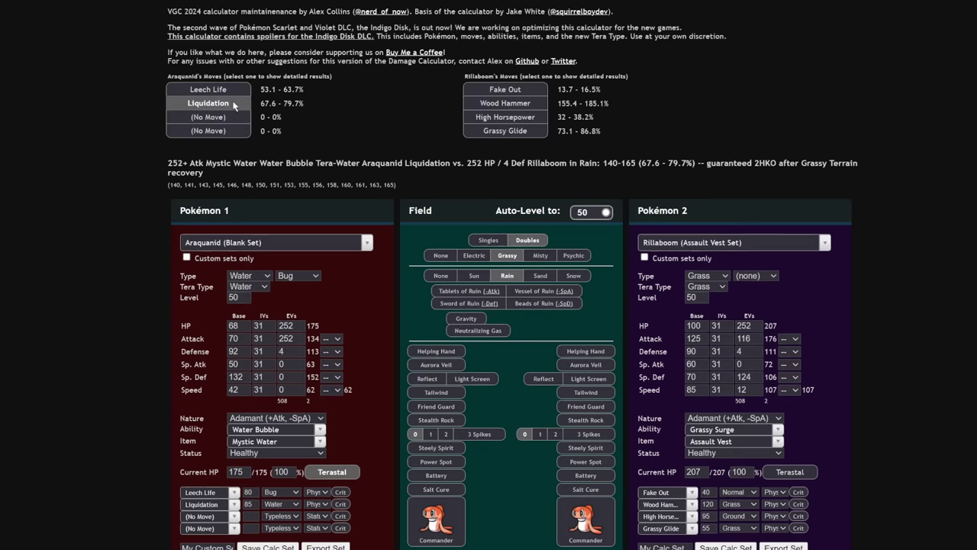
{"action": "left_click", "coordinate": [451, 352]}
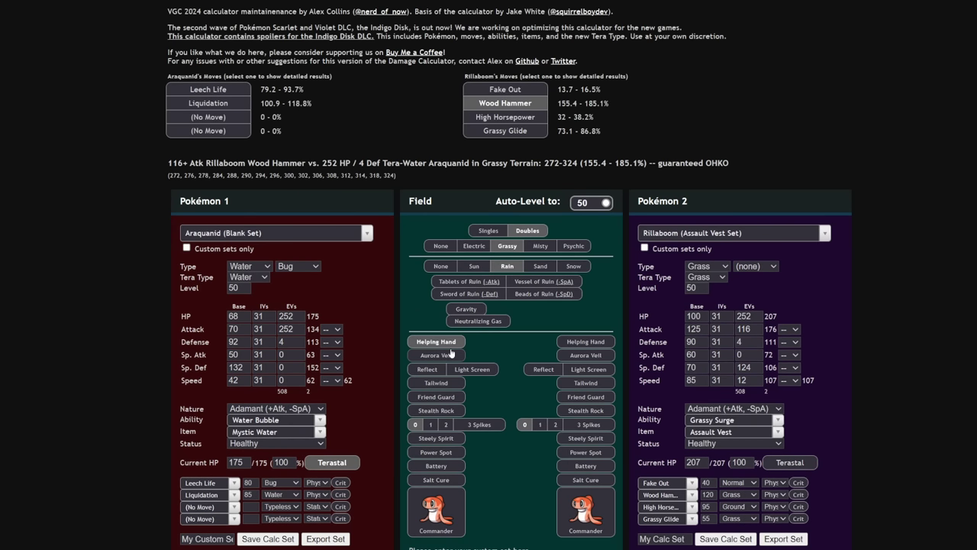
{"action": "left_click", "coordinate": [208, 103]}
{"action": "left_click_drag", "start_coordinate": [264, 103], "coordinate": [310, 106]}
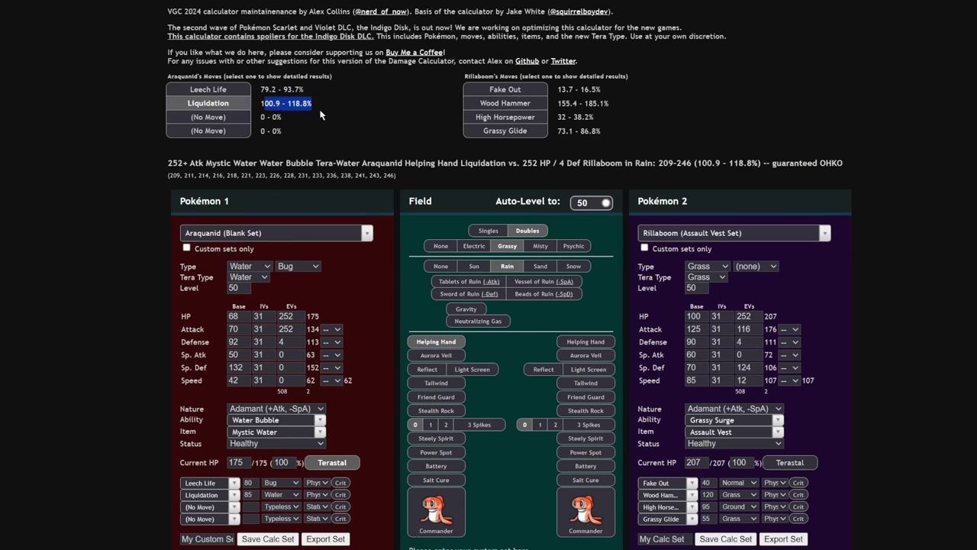
- Load Flutter Mane (Bulky Speed Booster Energy) as Pokémon 2
{"action": "left_click", "coordinate": [661, 236]}
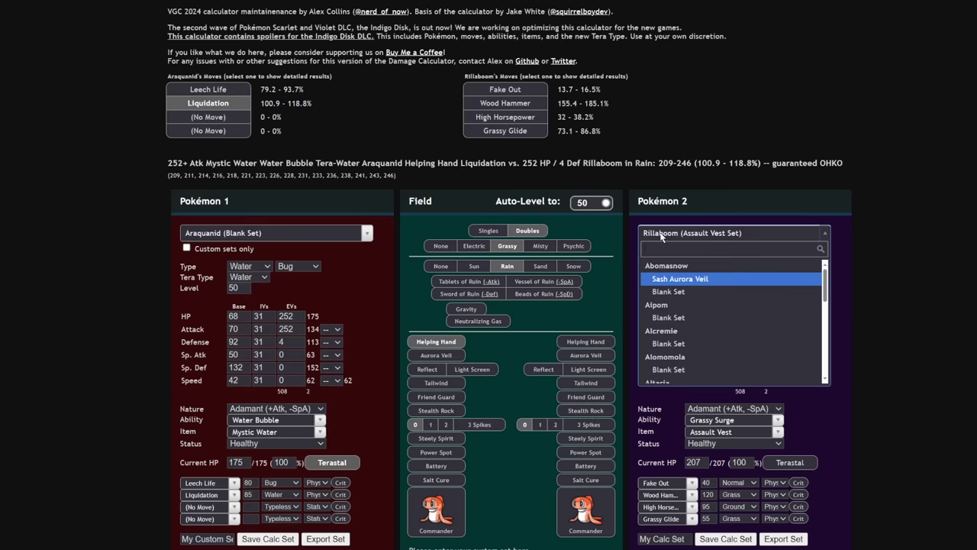
{"action": "type", "text": "flutt"}
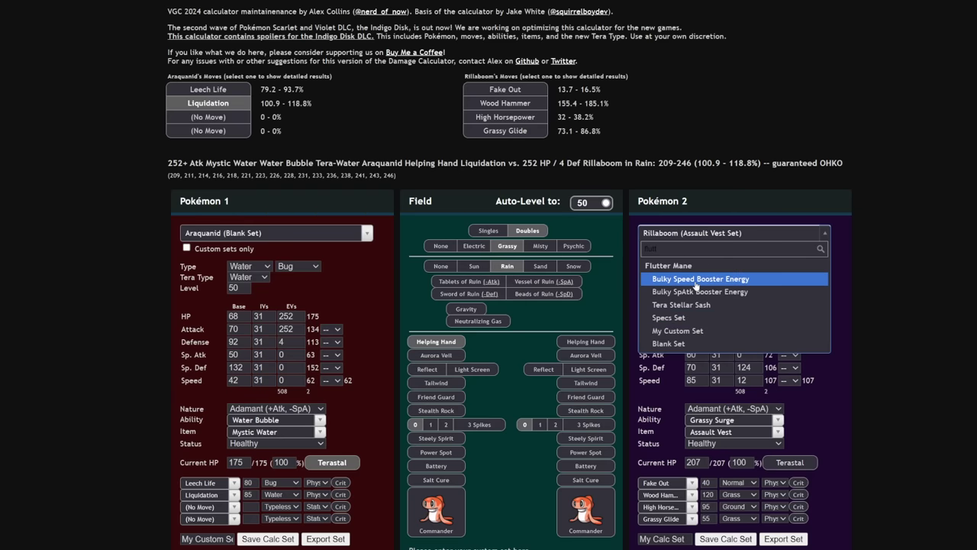
{"action": "scroll", "coordinate": [697, 321], "scroll_direction": "down", "scroll_amount": 1}
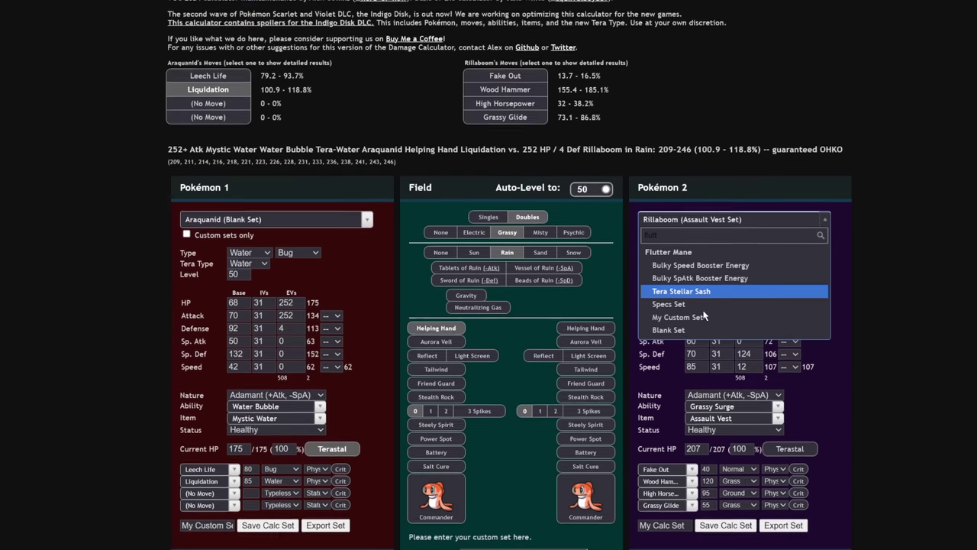
{"action": "scroll", "coordinate": [697, 321], "scroll_direction": "up", "scroll_amount": 2}
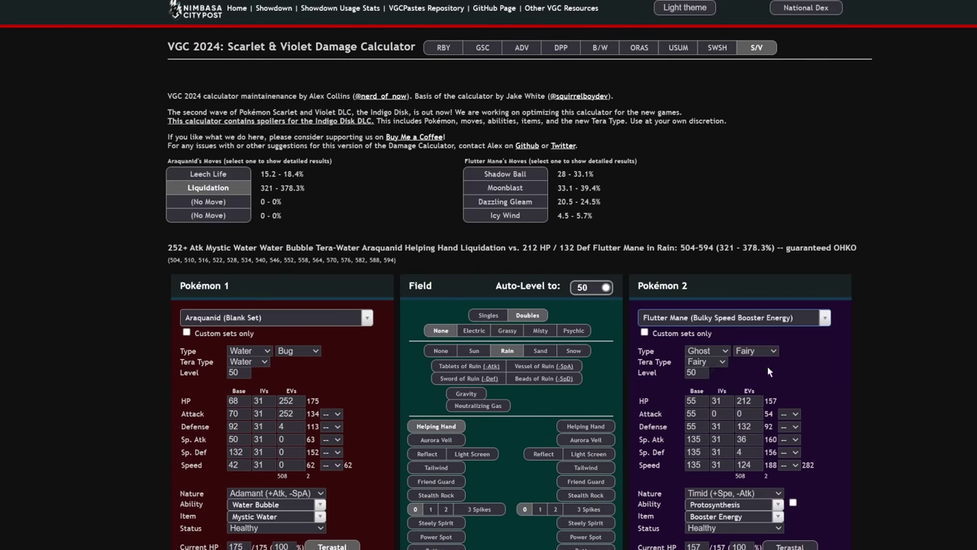
- Change Flutter Mane's held item to Choice Specs
{"action": "left_click", "coordinate": [709, 366]}
{"action": "scroll", "coordinate": [739, 472], "scroll_direction": "down", "scroll_amount": 1}
{"action": "left_click", "coordinate": [712, 432]}
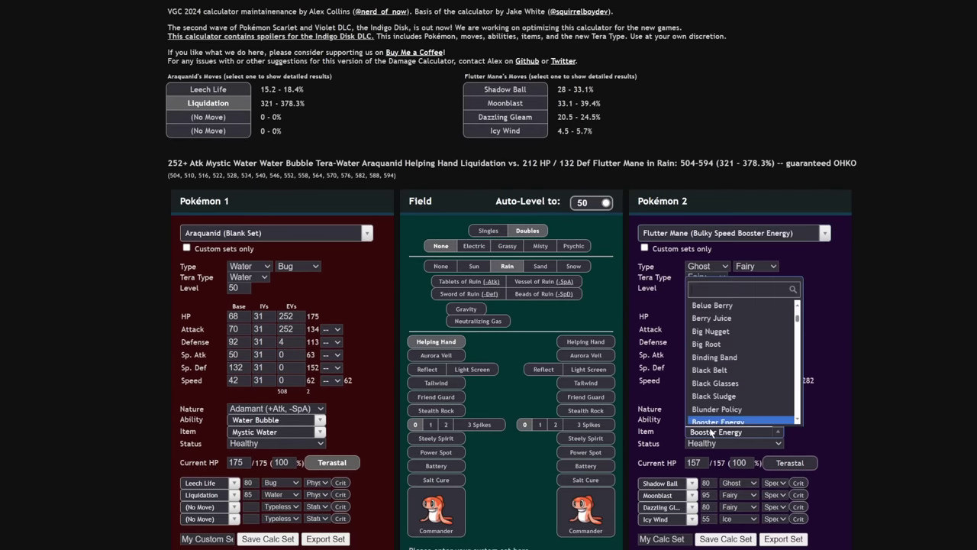
{"action": "type", "text": "choi"}
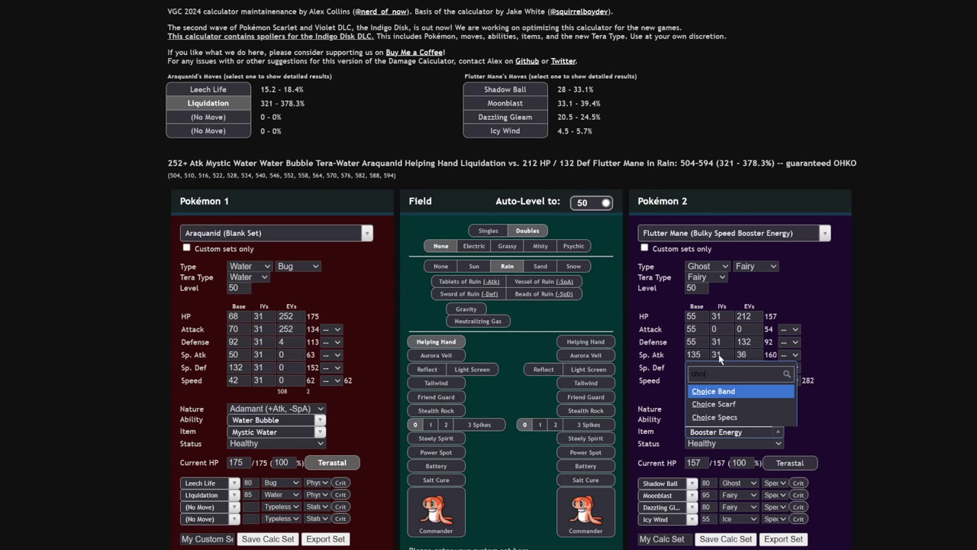
{"action": "left_click", "coordinate": [718, 417]}
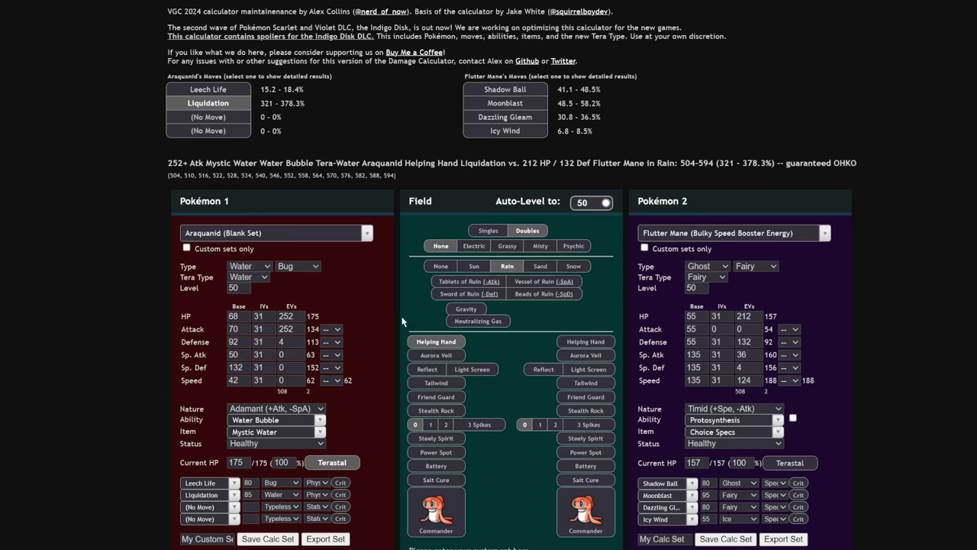
- Remove Rain and Helping Hand from the field and turn off Araquanid's Terastallization
{"action": "left_click", "coordinate": [440, 266]}
{"action": "left_click", "coordinate": [450, 342]}
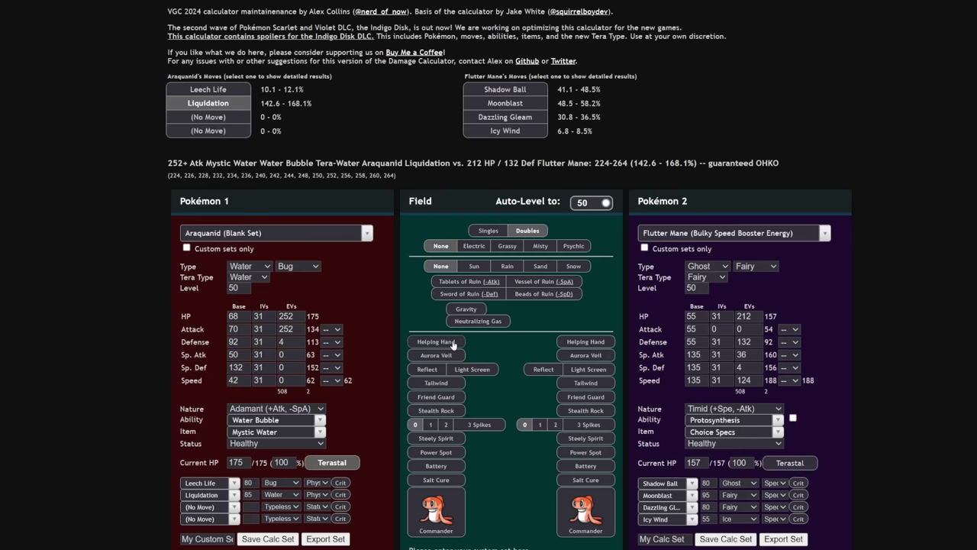
{"action": "left_click", "coordinate": [335, 465]}
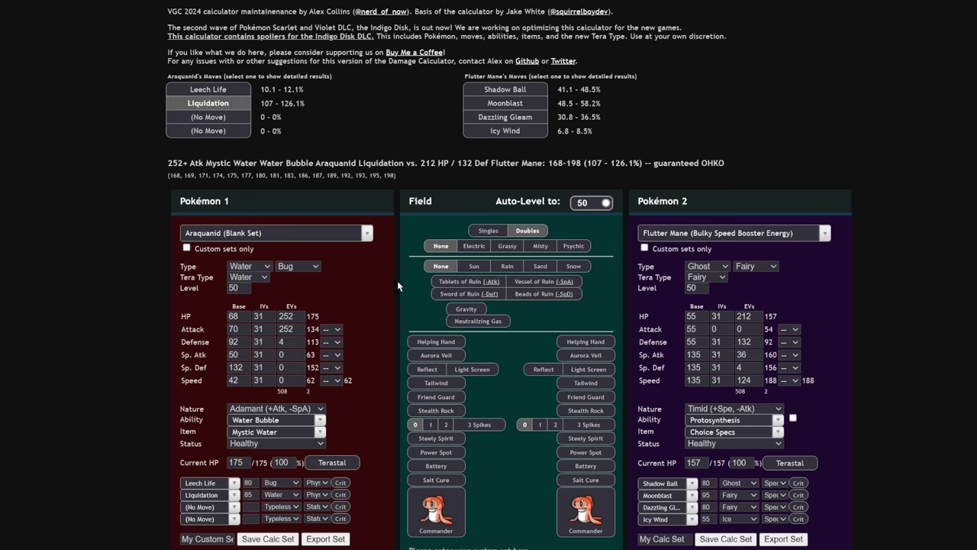
- Lower Araquanid's Attack stage to -1, check the Liquidation damage against Flutter Mane, and reset the stage
{"action": "left_click", "coordinate": [329, 420]}
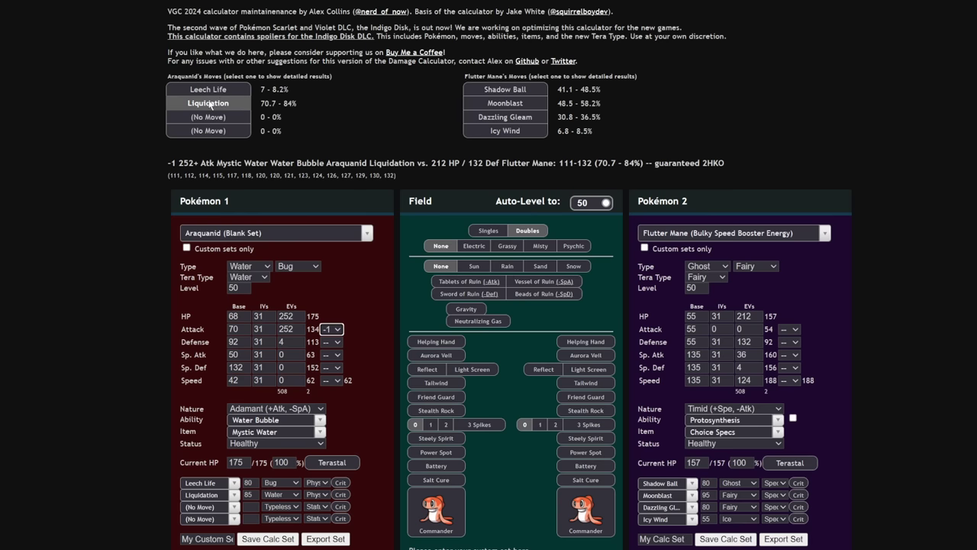
{"action": "left_click", "coordinate": [211, 104]}
{"action": "key", "text": "Up"}
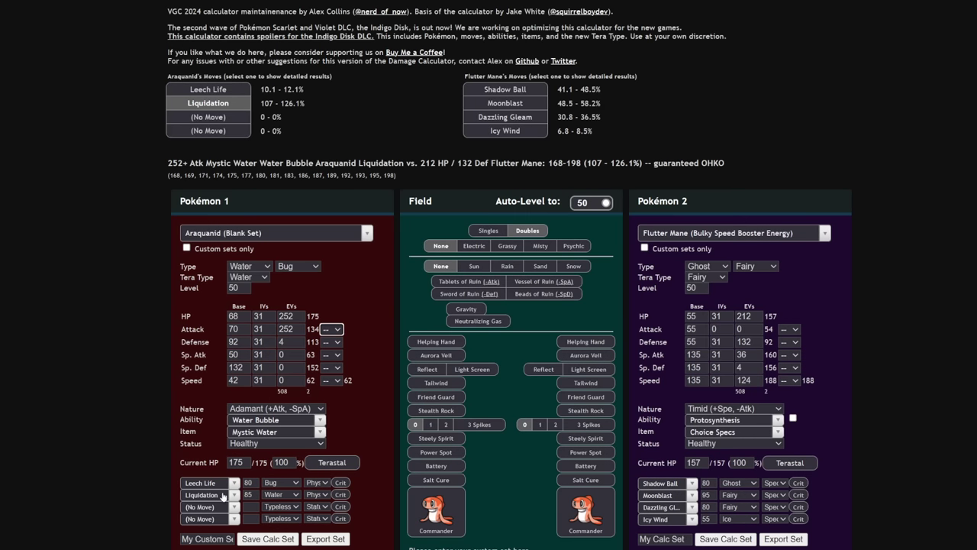
{"action": "left_click", "coordinate": [280, 433]}
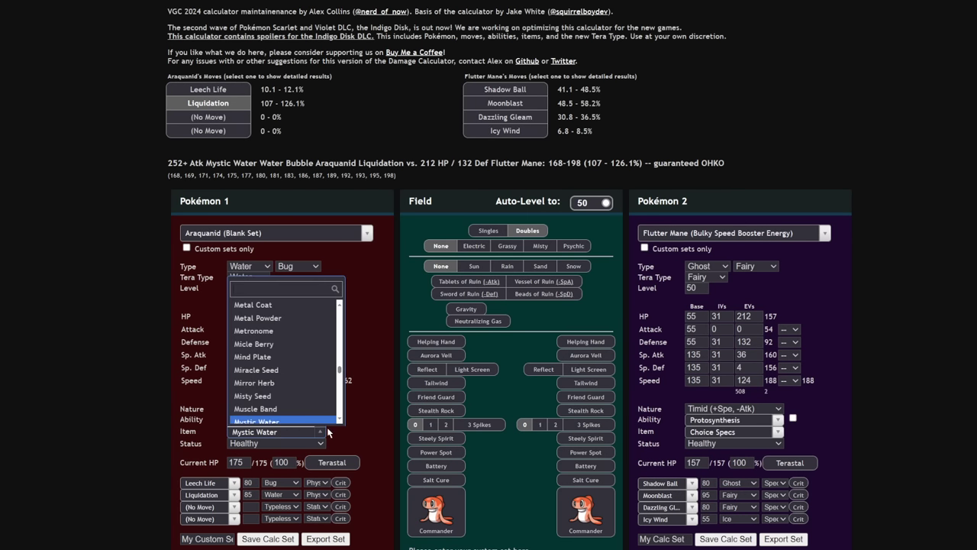
{"action": "left_click", "coordinate": [358, 432]}
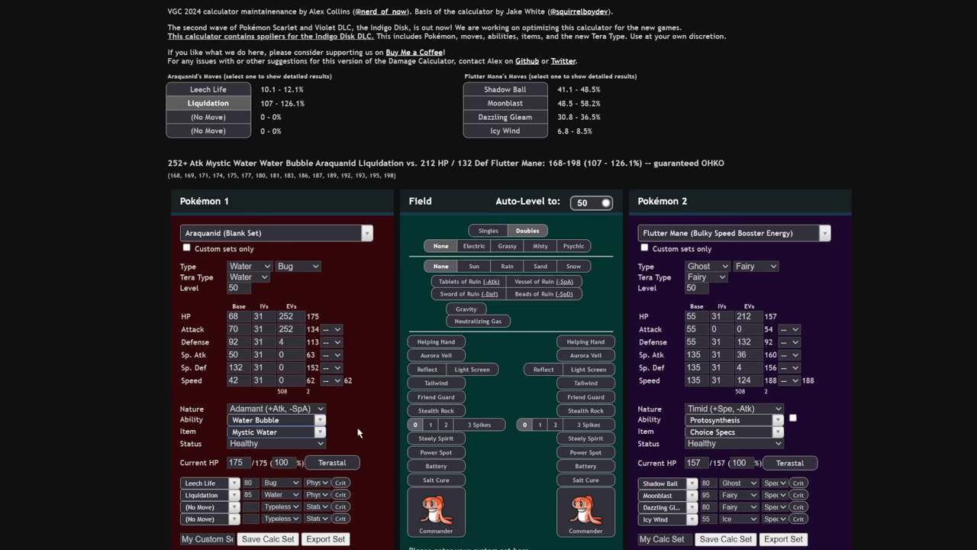
{"action": "left_click", "coordinate": [277, 421]}
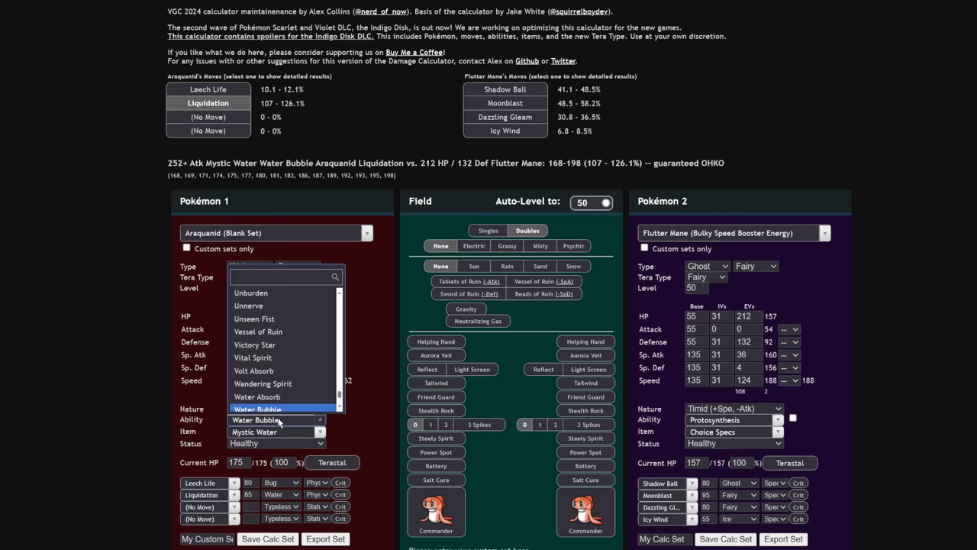
{"action": "left_click", "coordinate": [374, 310]}
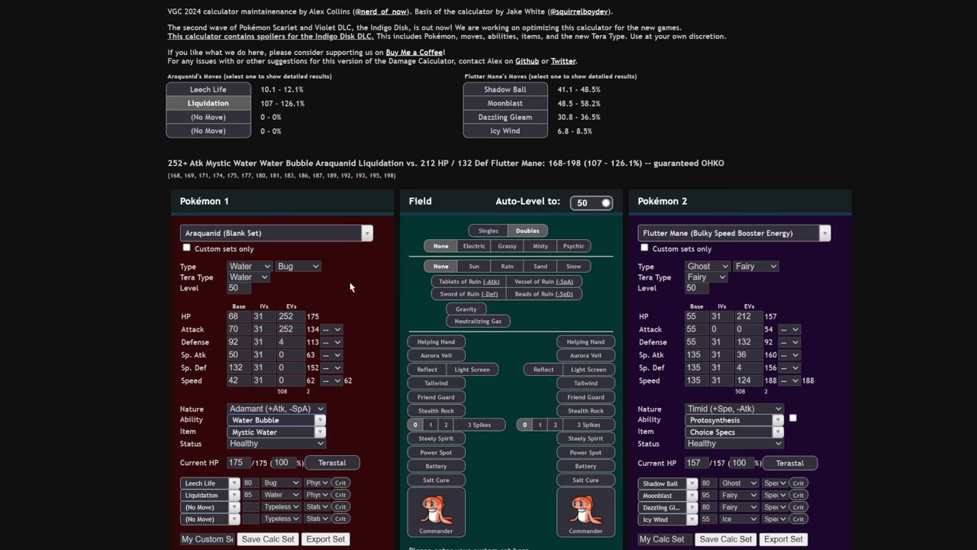
- Terastallize Araquanid and load Rillaboom (Assault Vest Set) as Pokémon 2
{"action": "left_click", "coordinate": [333, 462]}
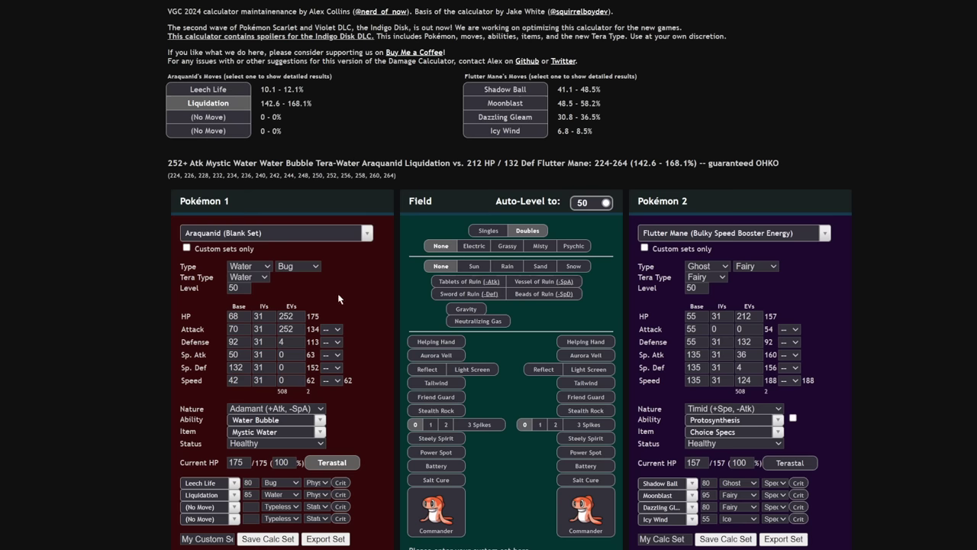
{"action": "left_click", "coordinate": [669, 233]}
{"action": "type", "text": "rilla"}
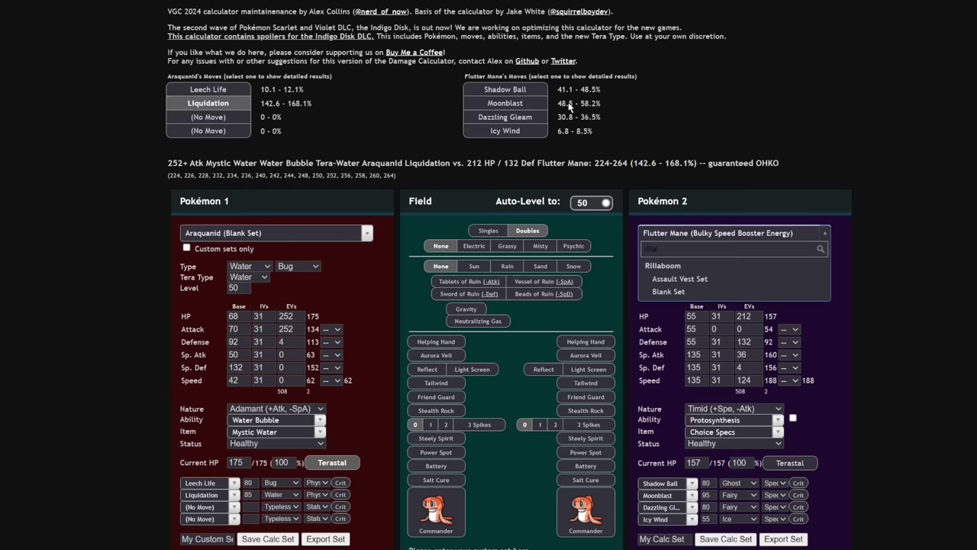
{"action": "left_click", "coordinate": [698, 281]}
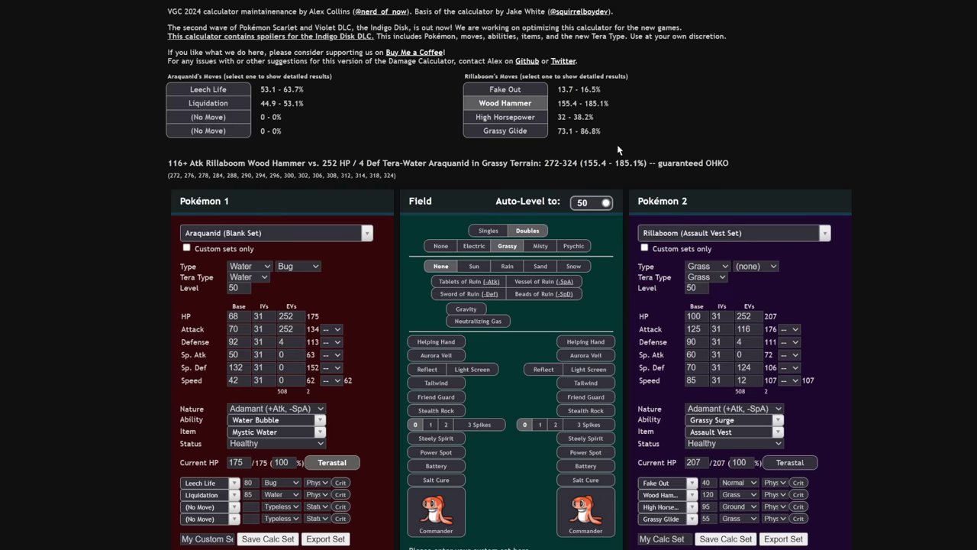
- Turn off Araquanid's Terastallization and set Rillaboom's Attack EVs to 252
{"action": "left_click", "coordinate": [330, 463]}
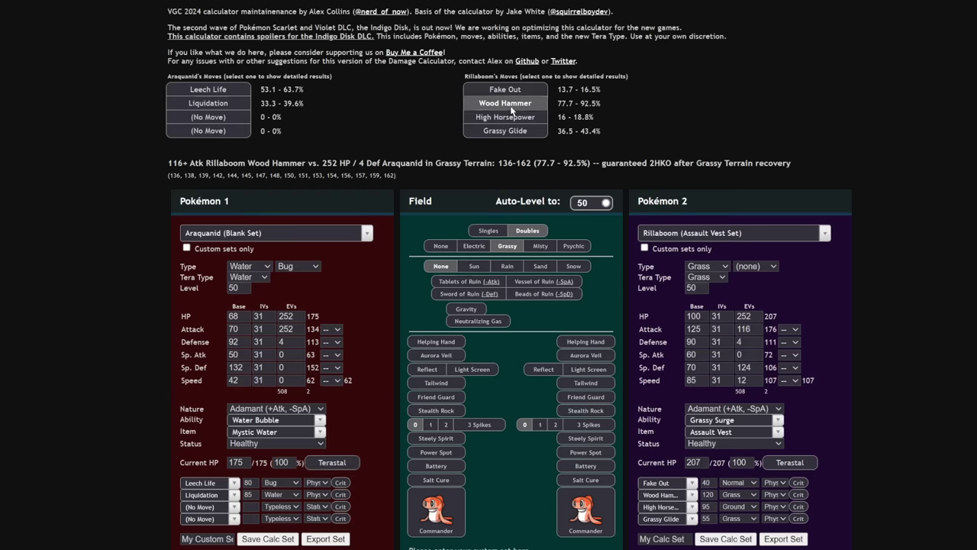
{"action": "double_click", "coordinate": [744, 329]}
{"action": "type", "text": "252"}
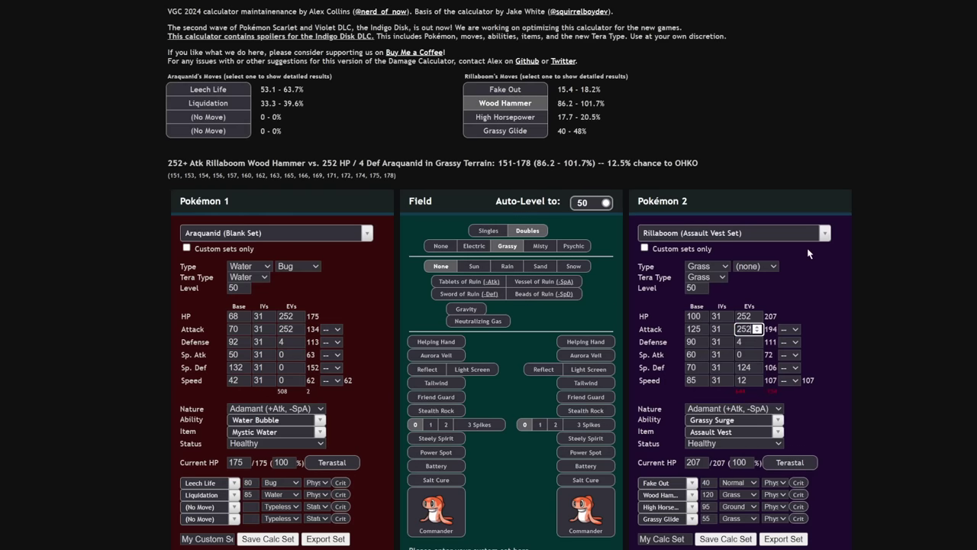
- Examine the detailed damage results for Rillaboom's Wood Hammer, Araquanid's Leech Life and Rillaboom's Grassy Glide
{"action": "left_click", "coordinate": [538, 110]}
{"action": "left_click", "coordinate": [232, 90]}
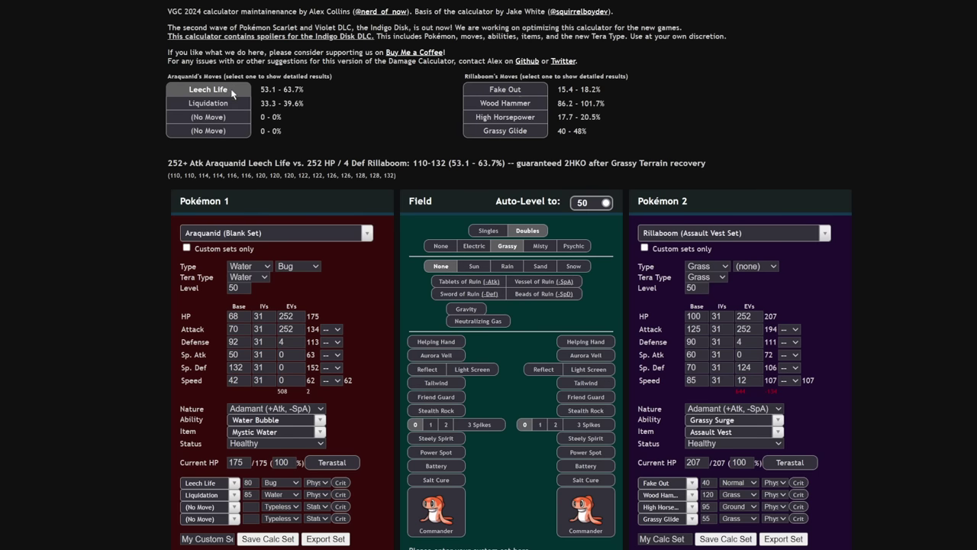
{"action": "left_click", "coordinate": [518, 135]}
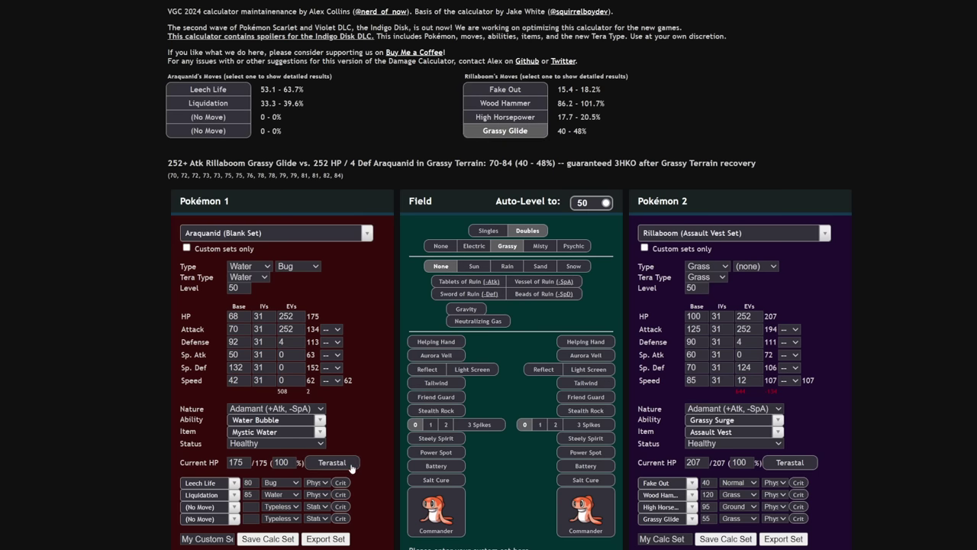
- Terastallize Araquanid and check Rillaboom's Grassy Glide damage against it
{"action": "left_click", "coordinate": [332, 462]}
{"action": "left_click", "coordinate": [535, 131]}
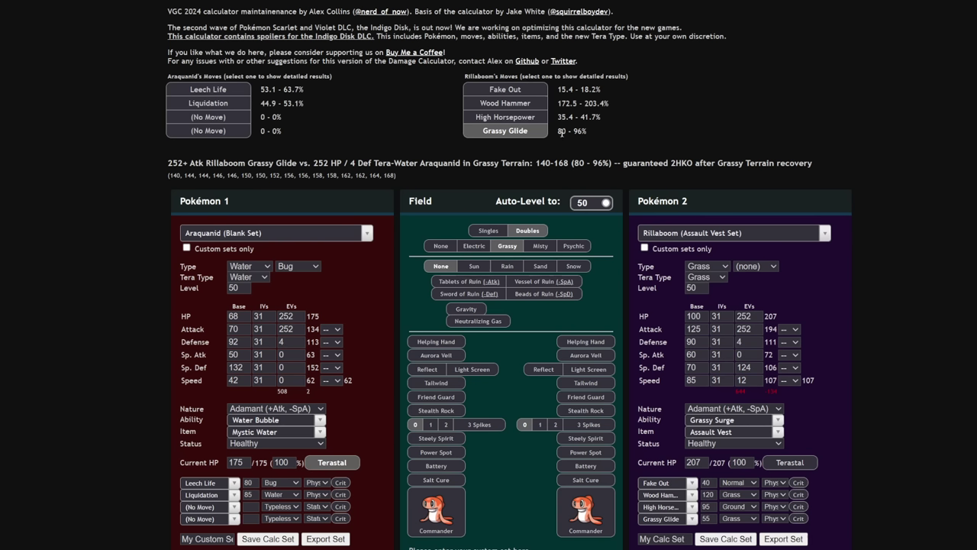
{"action": "left_click_drag", "start_coordinate": [556, 132], "coordinate": [586, 131]}
{"action": "left_click", "coordinate": [673, 129]}
- Switch to Pikalytics and clear the Pokémon search text
{"action": "key", "text": "ctrl+Tab"}
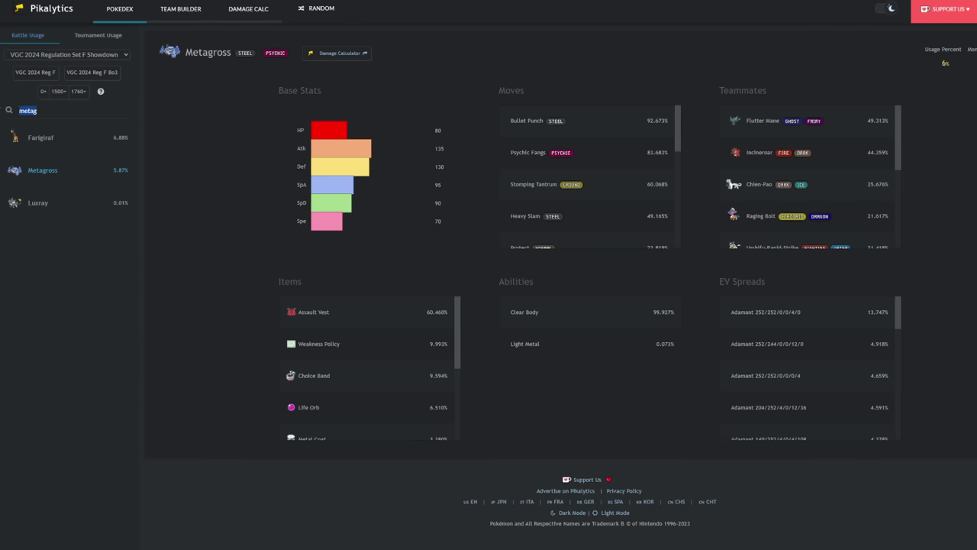
{"action": "double_click", "coordinate": [94, 114]}
{"action": "key", "text": "BackSpace"}
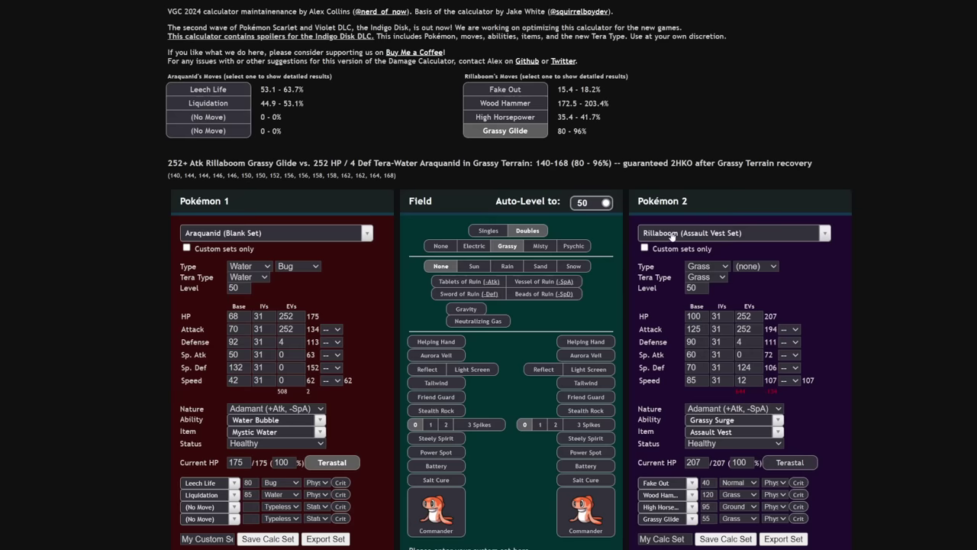
- In the damage calculator, load Urshifu-Rapid Strike (Mystic Water Set) as Pokémon 2 and set its nature to Adamant
{"action": "left_click", "coordinate": [672, 234]}
{"action": "type", "text": "urshi"}
{"action": "left_click", "coordinate": [692, 278]}
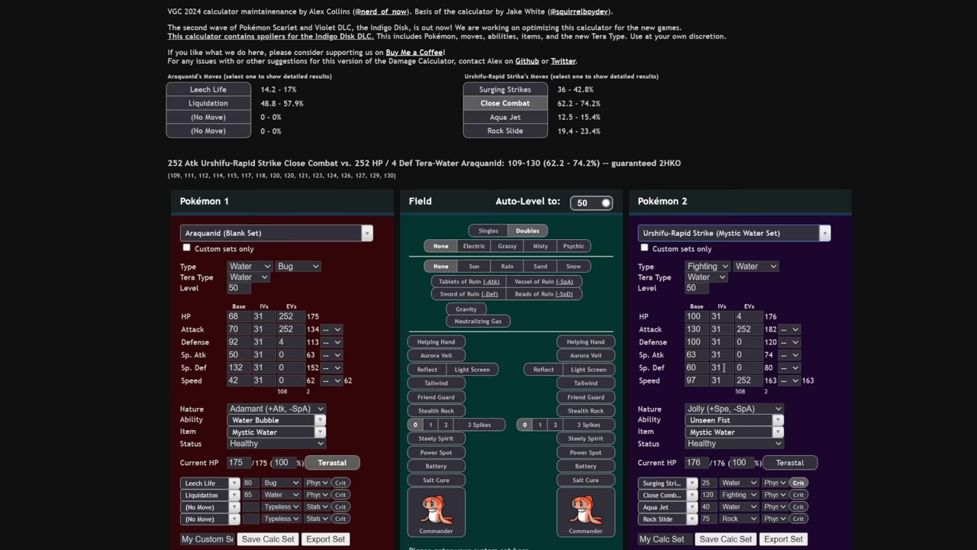
{"action": "left_click", "coordinate": [720, 410]}
{"action": "left_click", "coordinate": [701, 202]}
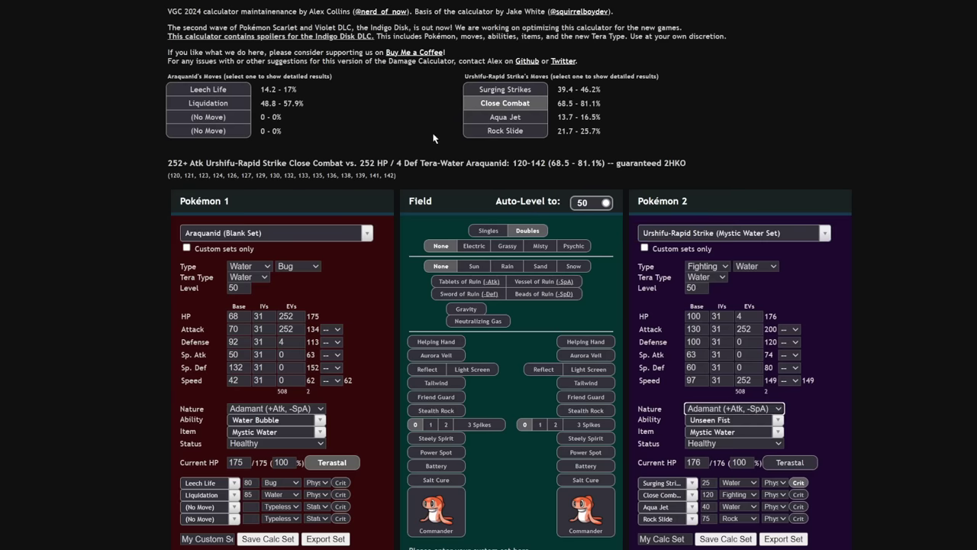
- Check Urshifu's Surging Strikes damage against Tera-Water Araquanid, then turn off Araquanid's Terastallization
{"action": "left_click", "coordinate": [509, 90]}
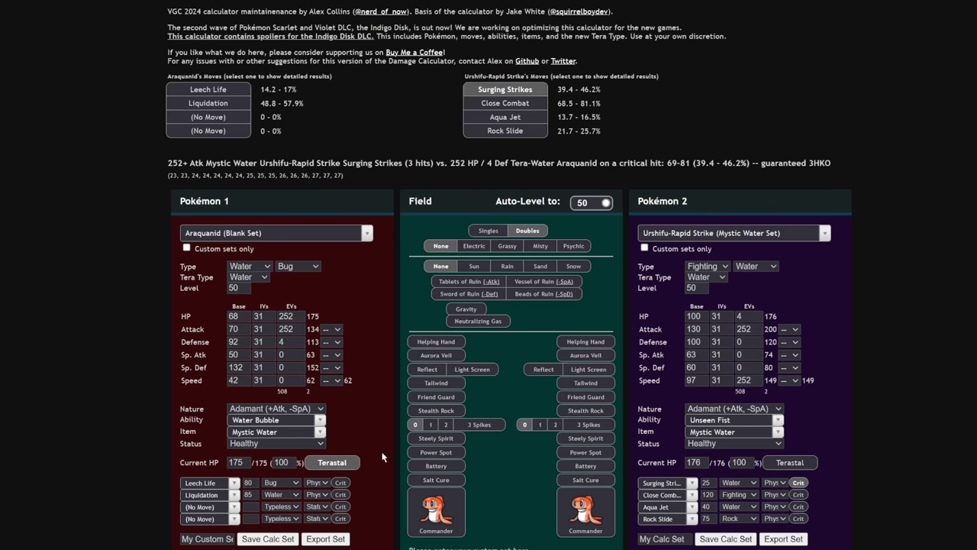
{"action": "left_click", "coordinate": [332, 462]}
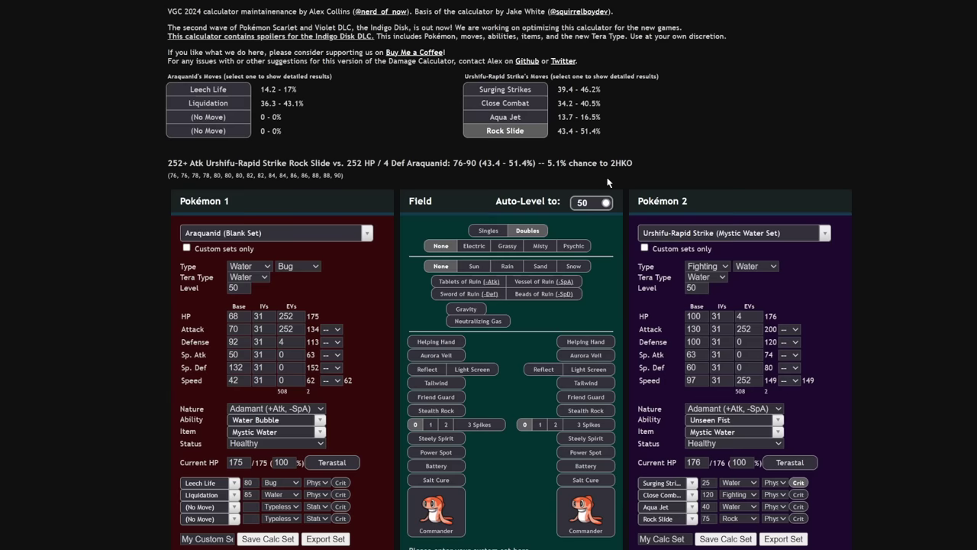
- Change Urshifu's held item to Choice Scarf and check its Surging Strikes and Close Combat damage
{"action": "left_click", "coordinate": [707, 429]}
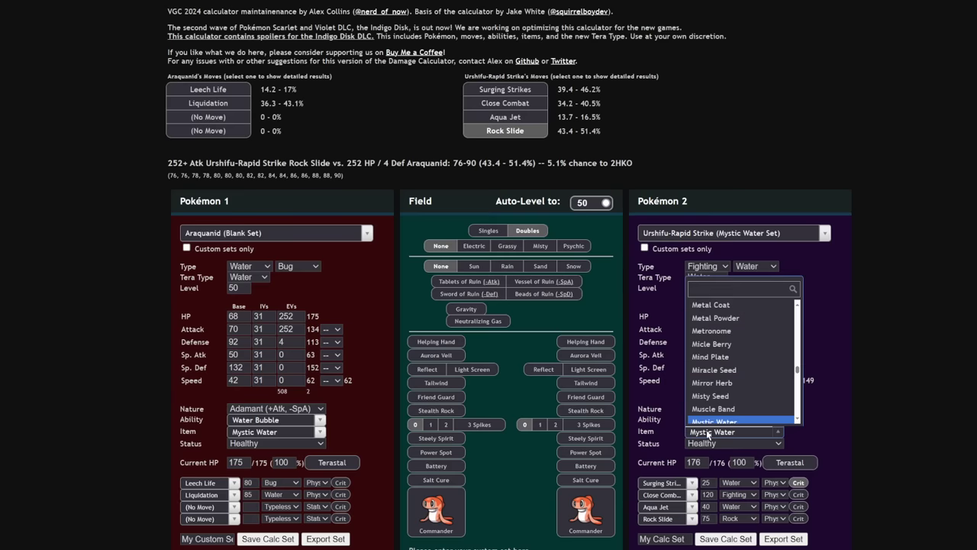
{"action": "type", "text": "choi"}
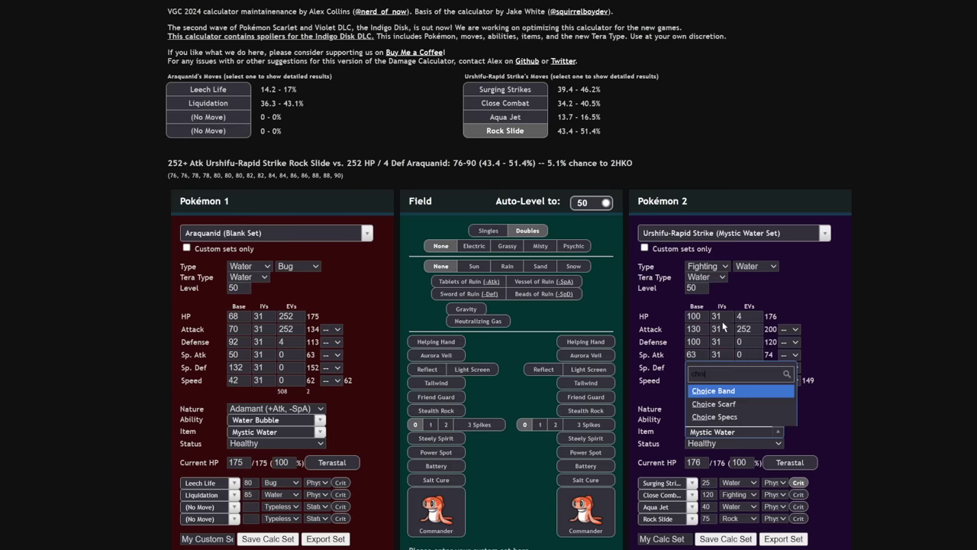
{"action": "left_click", "coordinate": [737, 411]}
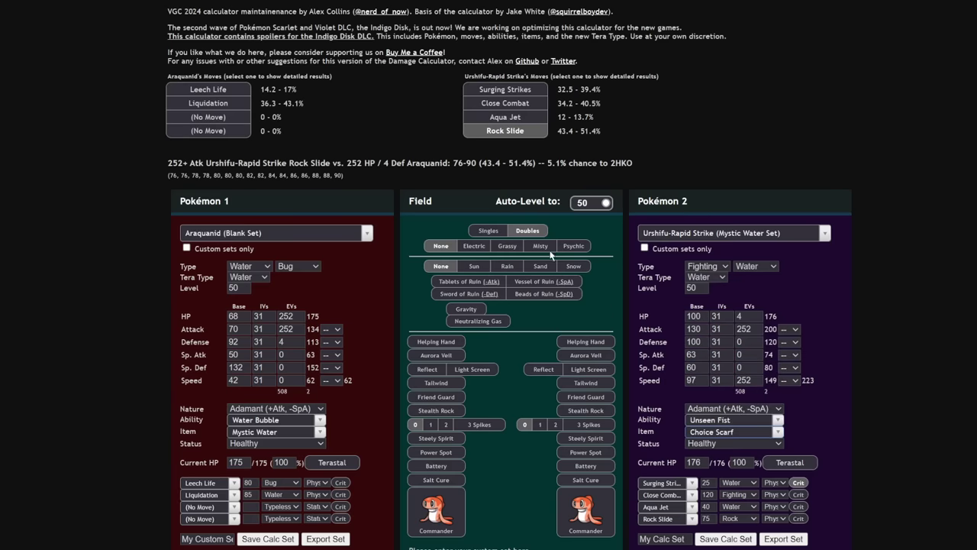
{"action": "left_click", "coordinate": [503, 88]}
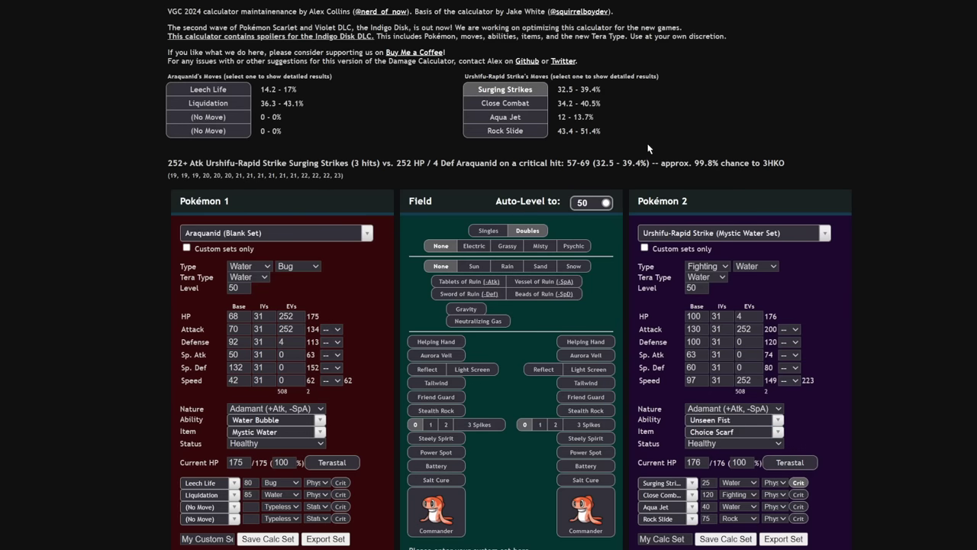
{"action": "left_click", "coordinate": [504, 103]}
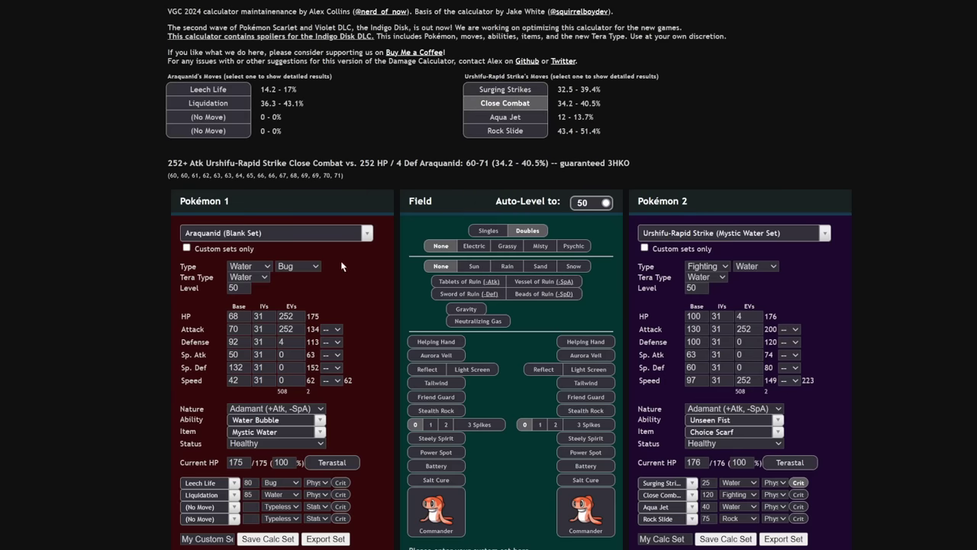
- Load Chien-Pao (Adamant Tera Stellar Sash) as Pokémon 2
{"action": "left_click", "coordinate": [691, 235]}
{"action": "type", "text": "chien"}
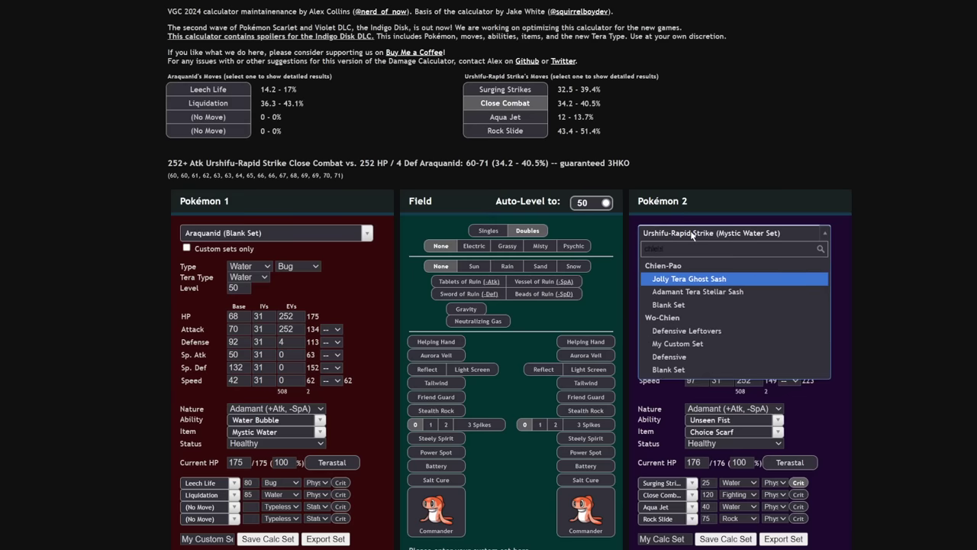
{"action": "left_click", "coordinate": [699, 291]}
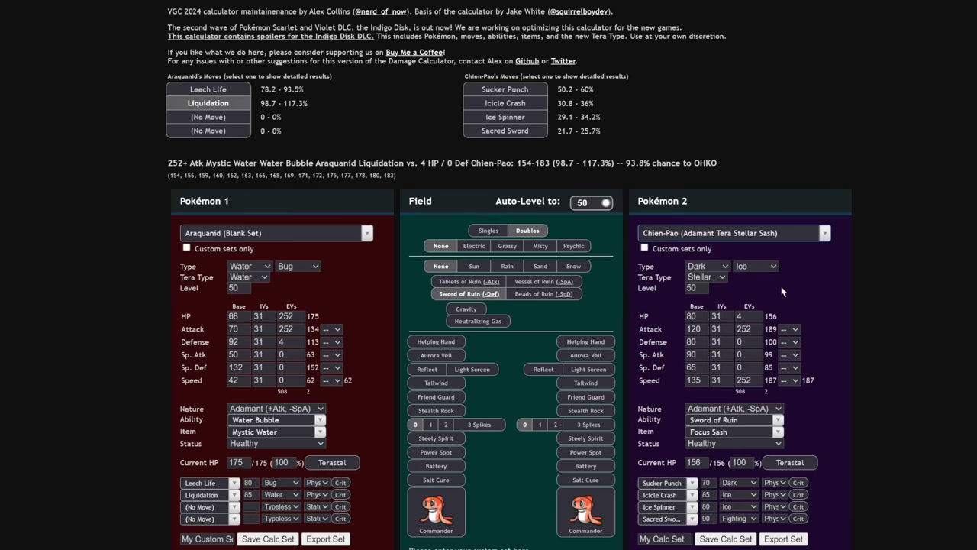
- Examine the detailed damage results for Chien-Pao's four moves and for Araquanid's Liquidation and Leech Life
{"action": "left_click", "coordinate": [522, 91]}
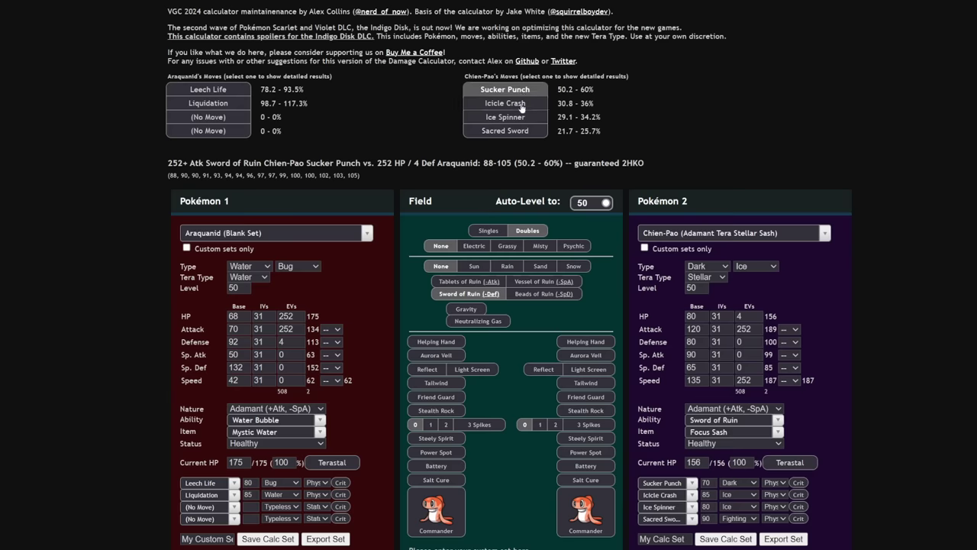
{"action": "left_click", "coordinate": [521, 103]}
{"action": "left_click", "coordinate": [522, 117]}
{"action": "left_click", "coordinate": [524, 133]}
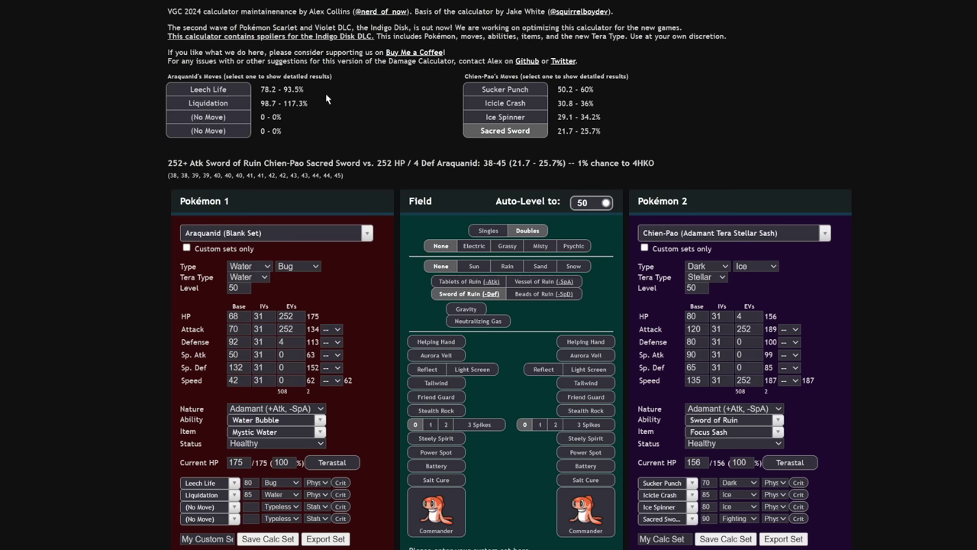
{"action": "left_click", "coordinate": [239, 110]}
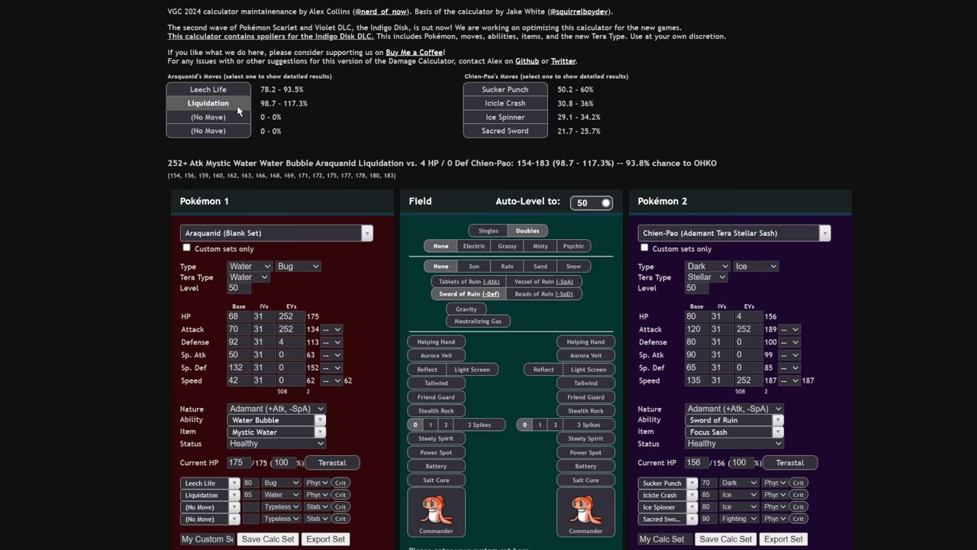
{"action": "left_click", "coordinate": [237, 90]}
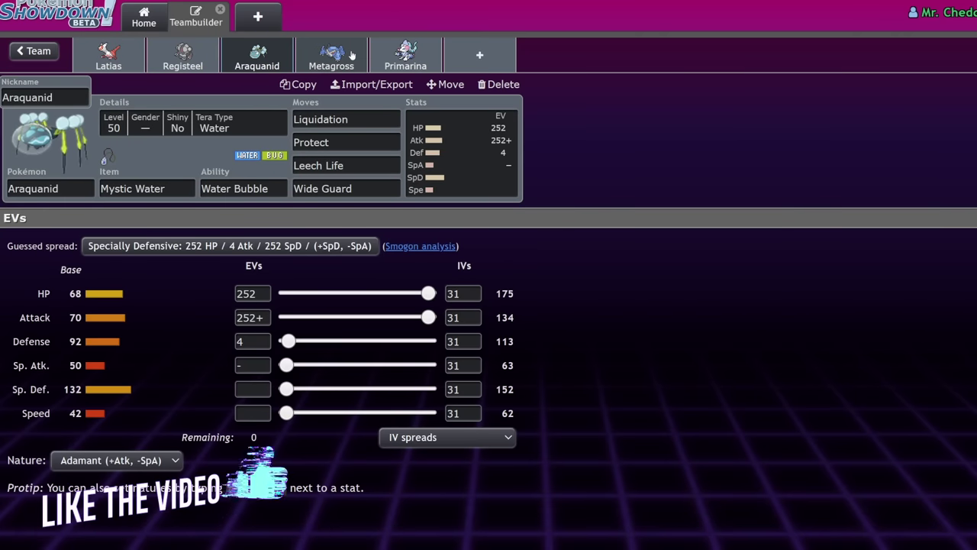
- View Metagross in the Showdown Teambuilder and open the seventh-place team's list in the Limitless tournament standings
{"action": "left_click", "coordinate": [350, 53]}
{"action": "left_click", "coordinate": [275, 53]}
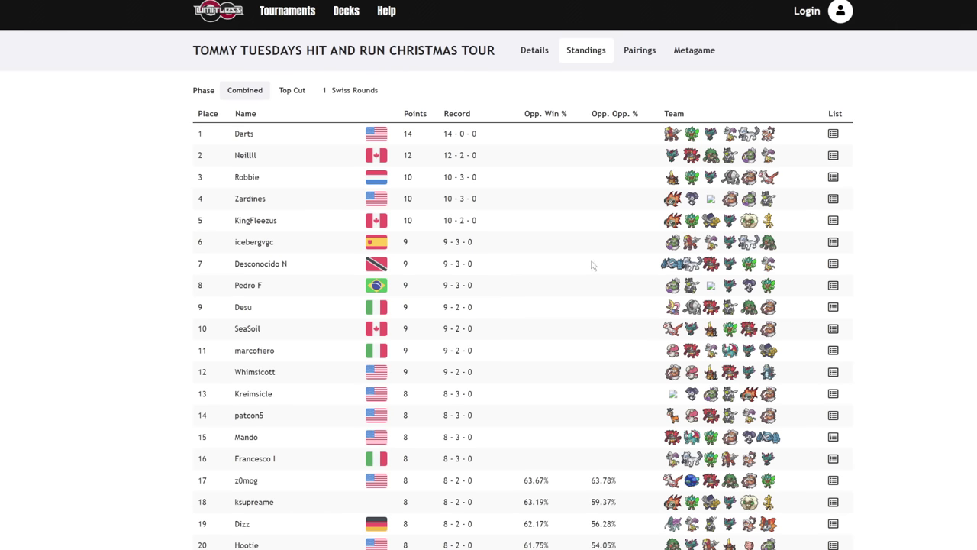
{"action": "left_click", "coordinate": [833, 265]}
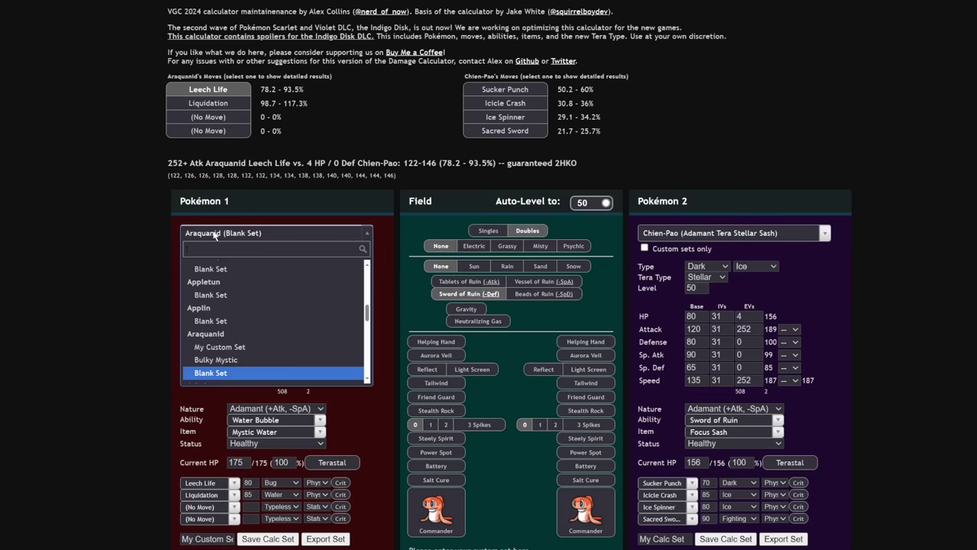
- In the damage calculator, load Metagross (Assault Vest Set) as Pokémon 1, keeping Chien-Pao as Pokémon 2
{"action": "type", "text": "meta"}
{"action": "left_click", "coordinate": [233, 281]}
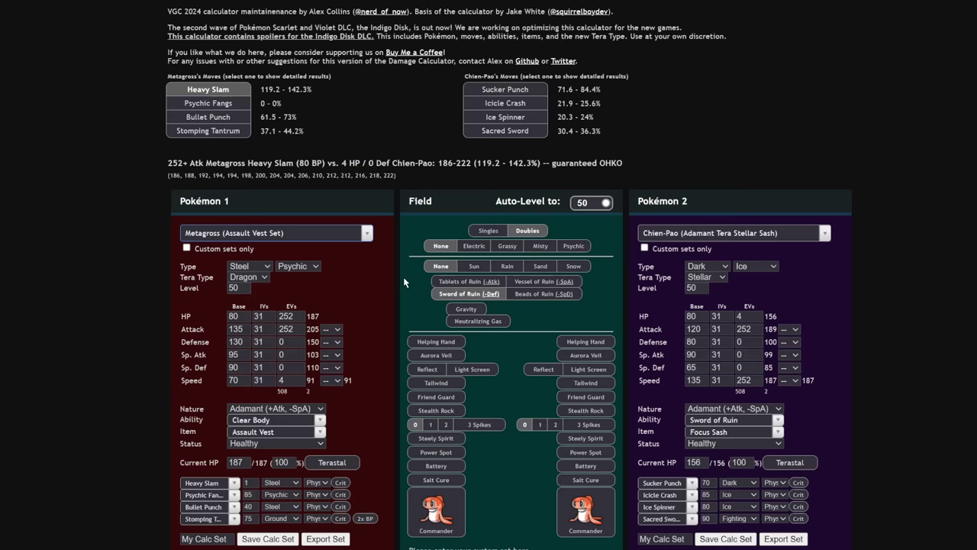
{"action": "left_click", "coordinate": [762, 235]}
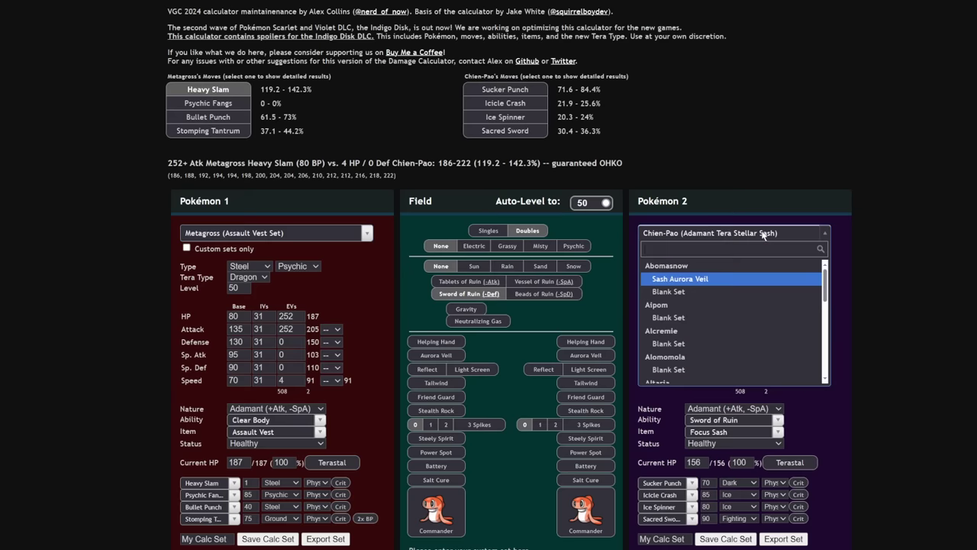
{"action": "left_click", "coordinate": [300, 134]}
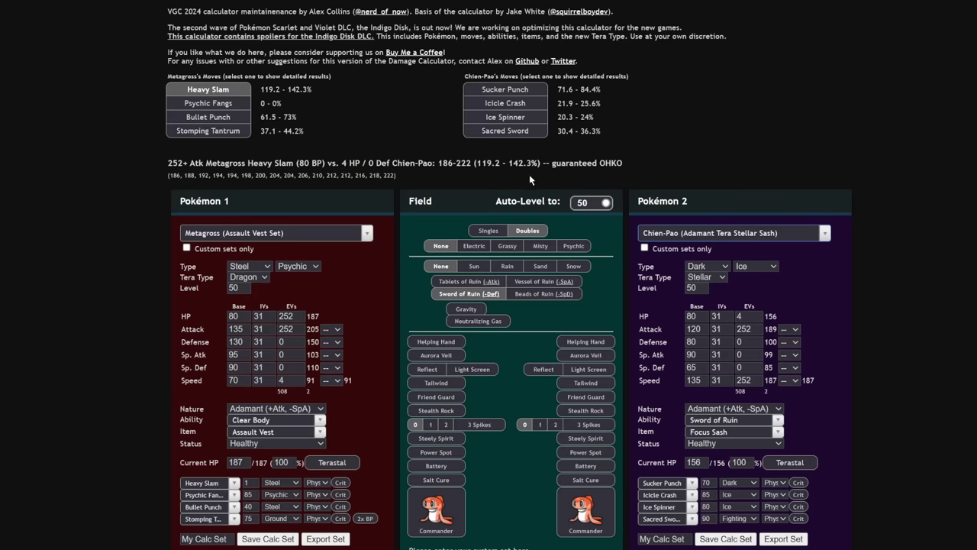
- Load Iron Hands (Tera Water Assault Vest) as Pokémon 1 and show Heavy Slam's detailed damage result against Chien-Pao
{"action": "left_click", "coordinate": [298, 236]}
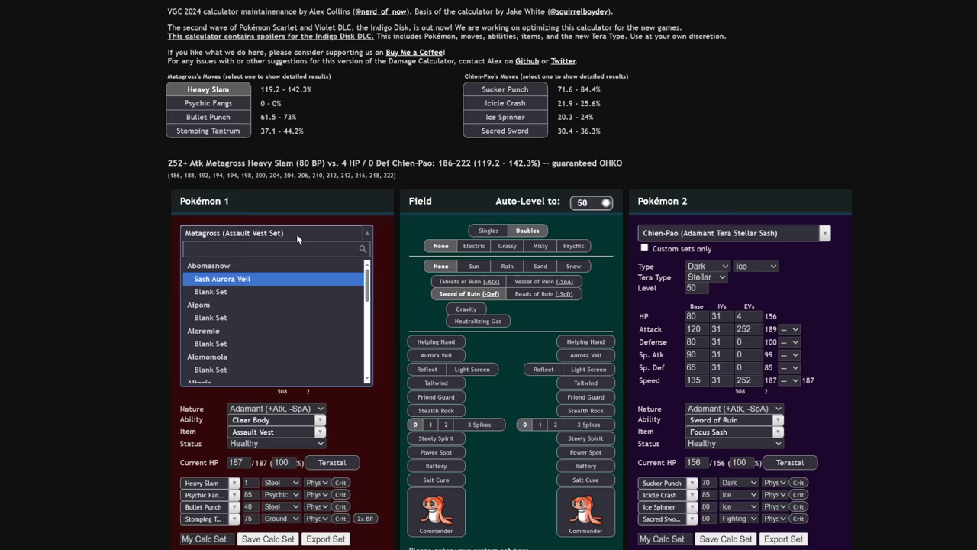
{"action": "type", "text": "iron ha"}
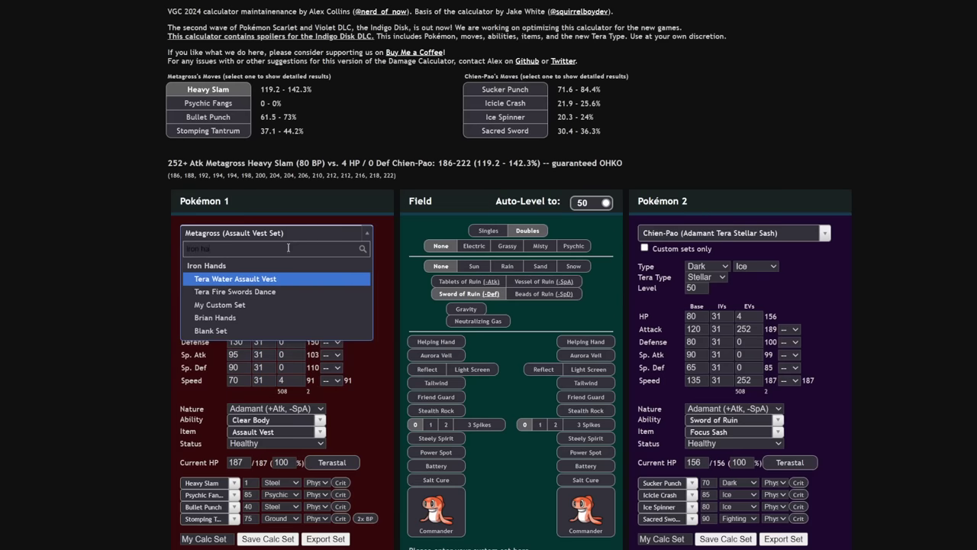
{"action": "left_click", "coordinate": [253, 282]}
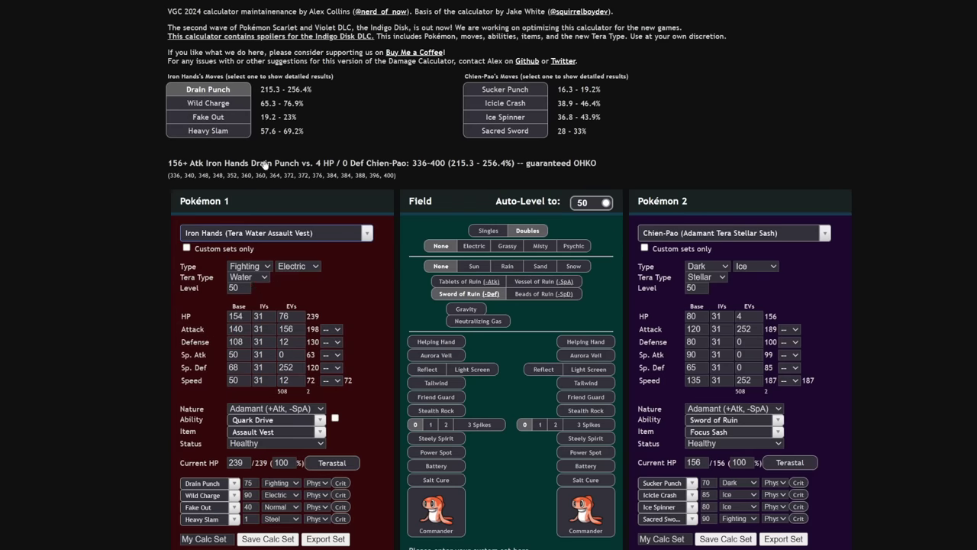
{"action": "left_click", "coordinate": [230, 135]}
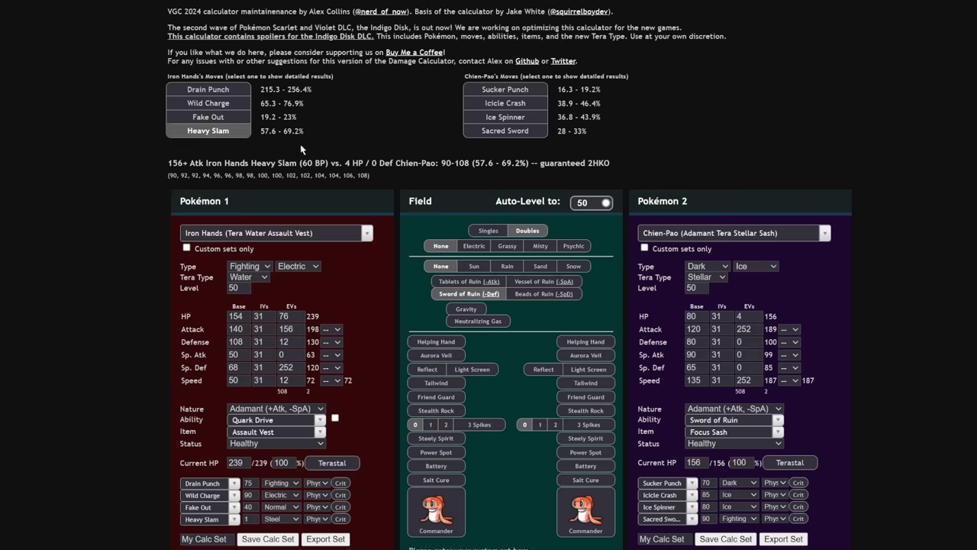
- Load Metagross (Assault Vest Set) as Pokémon 1 against Flutter Mane (Specs Set) as Pokémon 2
{"action": "left_click", "coordinate": [288, 235]}
{"action": "type", "text": "metagross"}
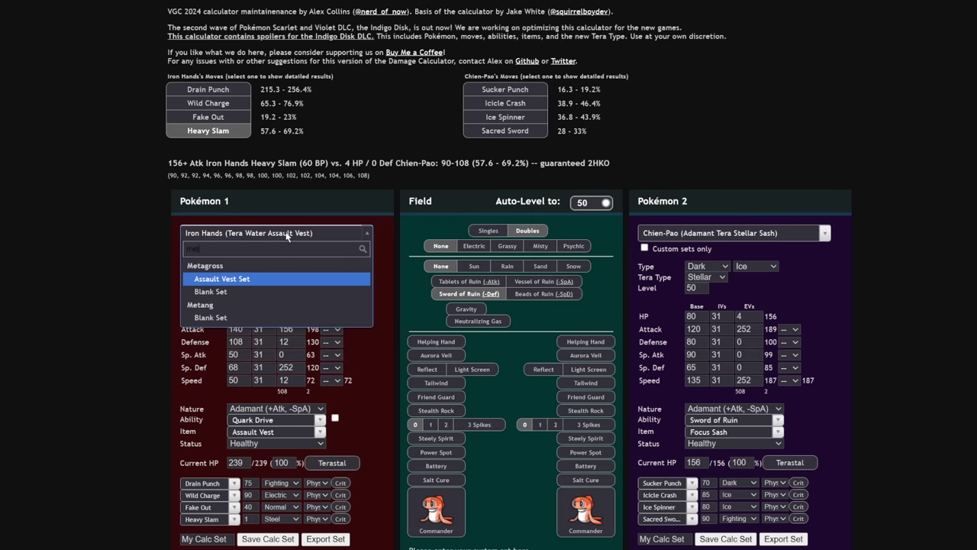
{"action": "left_click", "coordinate": [250, 283]}
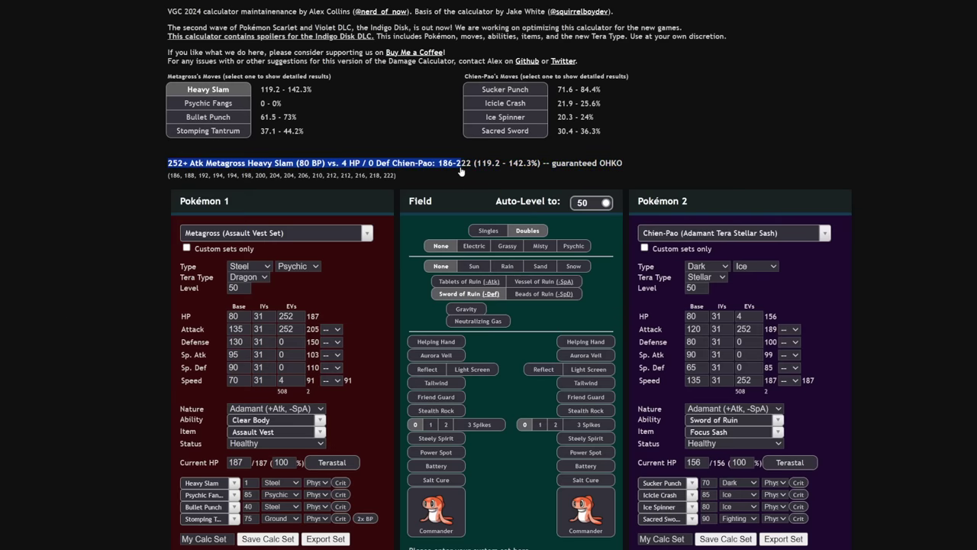
{"action": "left_click", "coordinate": [709, 235]}
{"action": "type", "text": "flutt"}
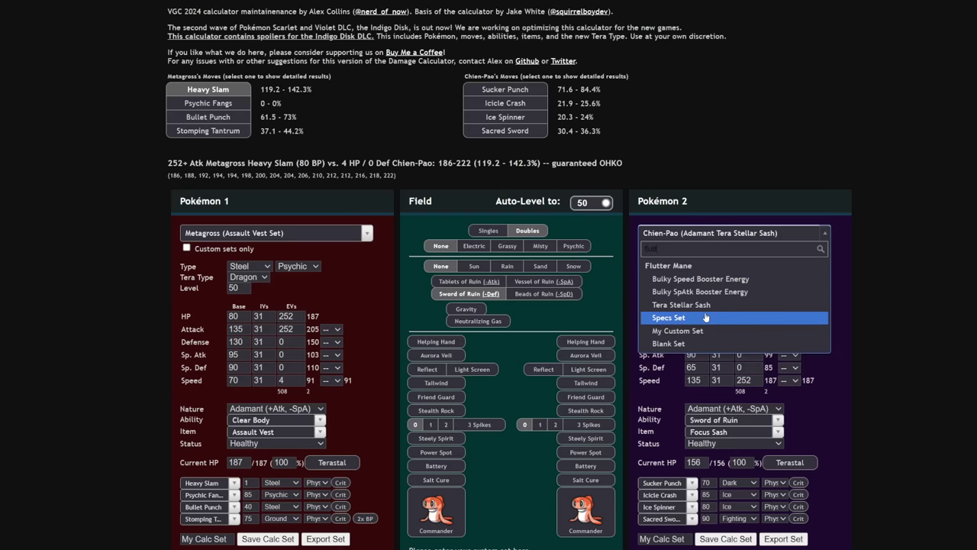
{"action": "left_click", "coordinate": [706, 318]}
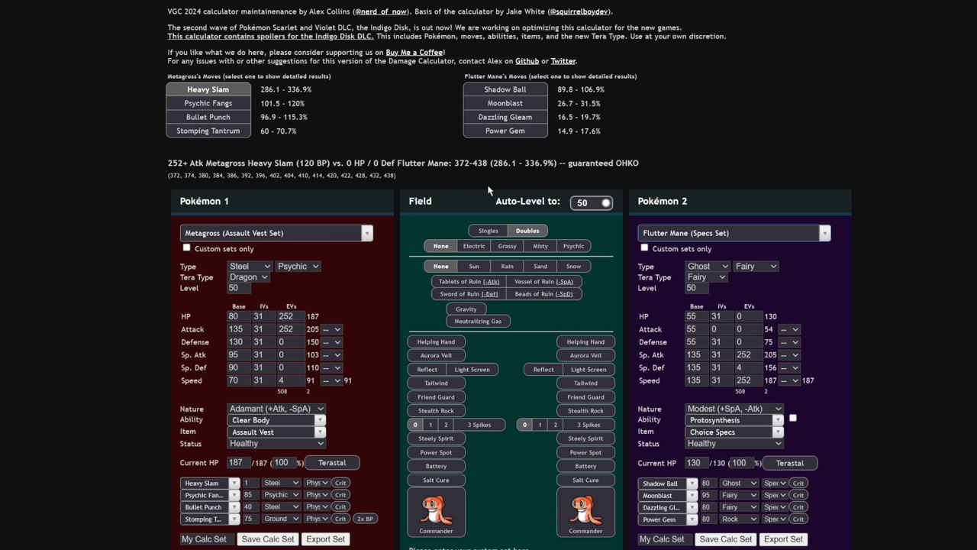
- Load Incineroar (Ol' Reliable Bulky Sitrus) as Pokémon 2 and show Metagross's detailed Heavy Slam damage result
{"action": "left_click", "coordinate": [685, 239]}
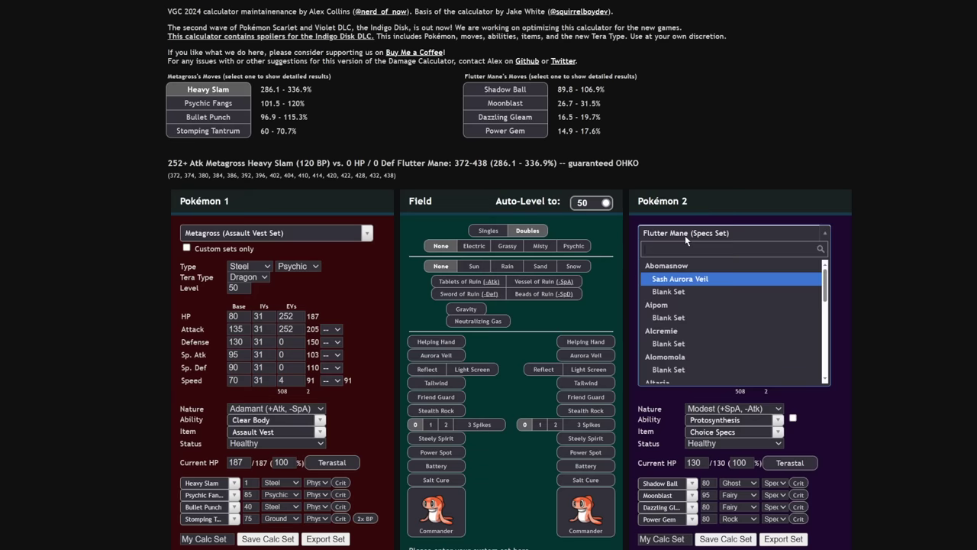
{"action": "type", "text": "incin"}
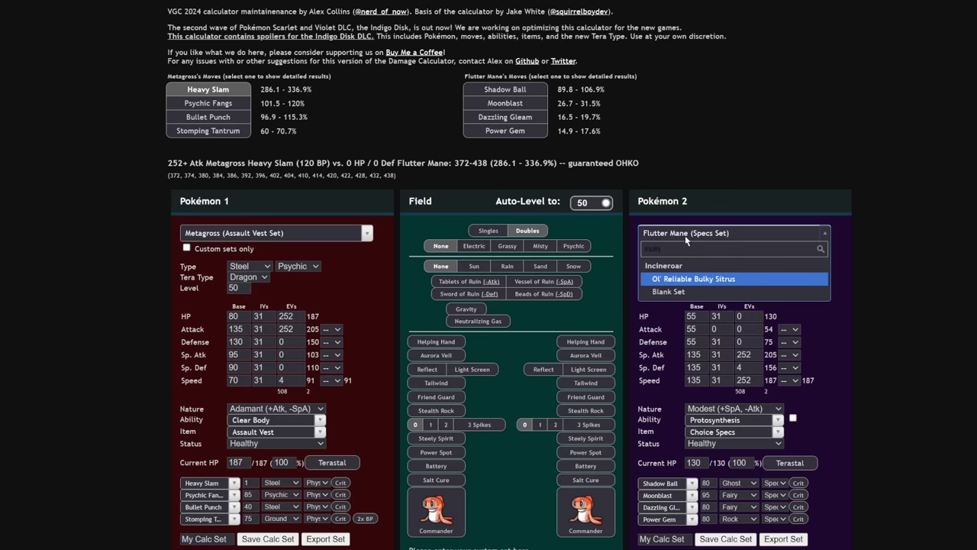
{"action": "left_click", "coordinate": [694, 283]}
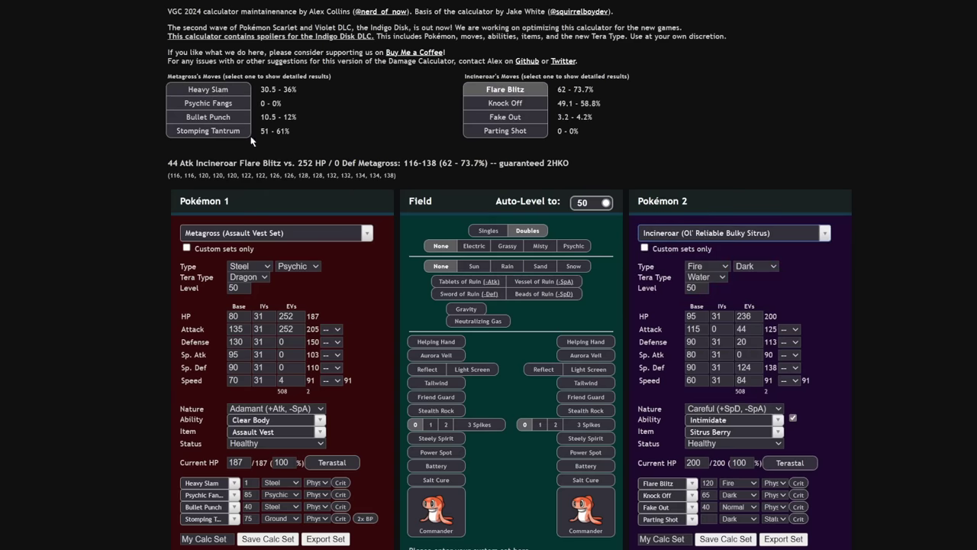
{"action": "left_click", "coordinate": [229, 90]}
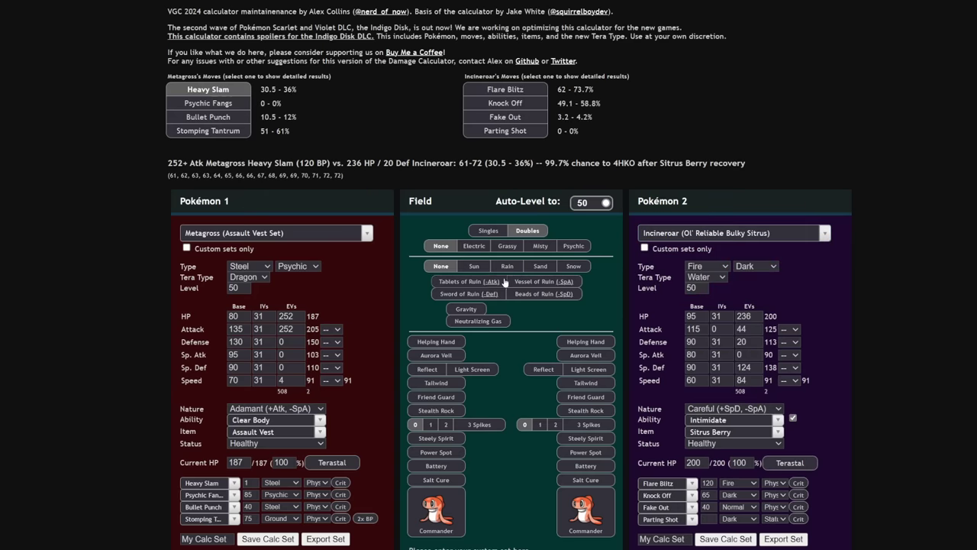
- Apply Sword of Ruin to the field and check Metagross's Stomping Tantrum damage on Incineroar at normal and doubled base power
{"action": "left_click", "coordinate": [482, 296]}
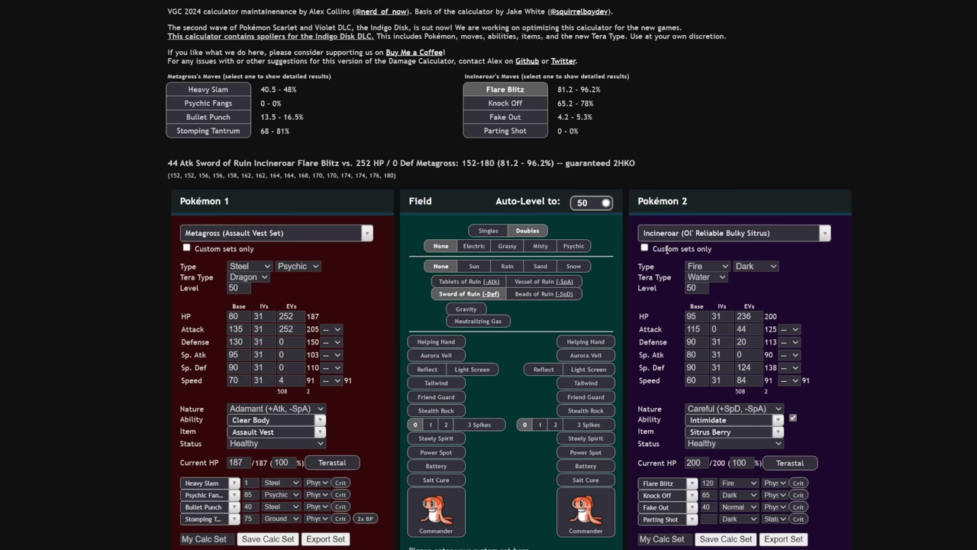
{"action": "left_click", "coordinate": [208, 130]}
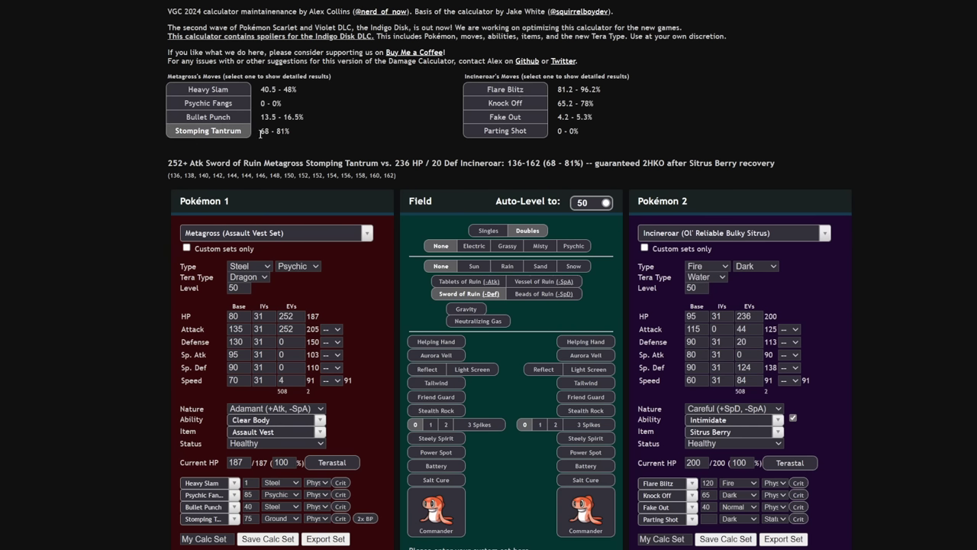
{"action": "left_click_drag", "start_coordinate": [260, 131], "coordinate": [294, 133]}
{"action": "left_click", "coordinate": [364, 153]}
{"action": "left_click", "coordinate": [366, 519]}
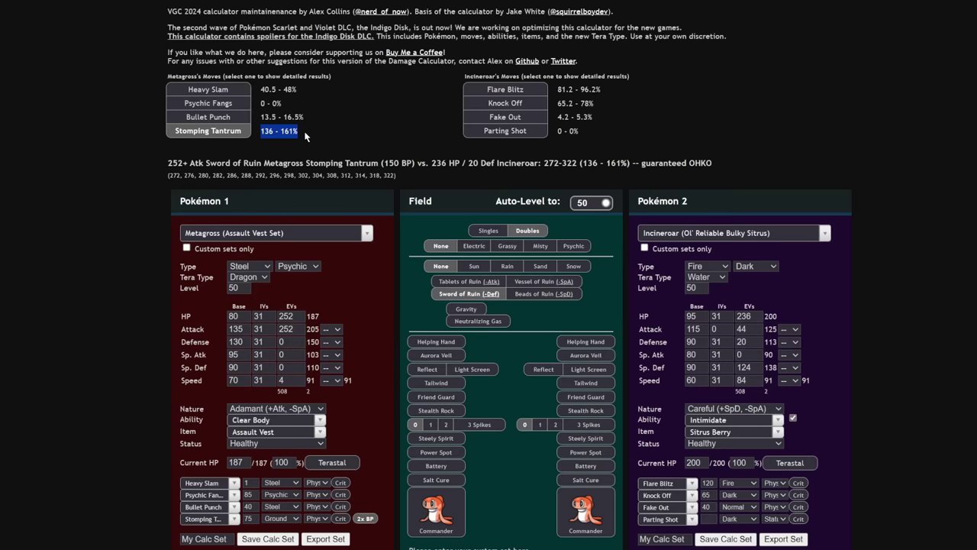
- Load Iron Hands (Tera Water Assault Vest) as Pokémon 2 and apply Sword of Ruin to the field
{"action": "left_click", "coordinate": [707, 234]}
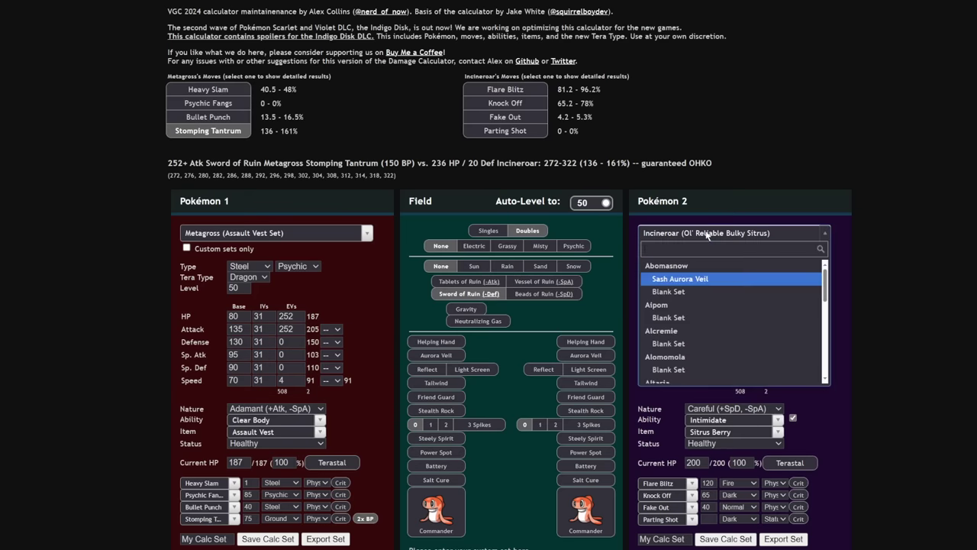
{"action": "type", "text": "iron"}
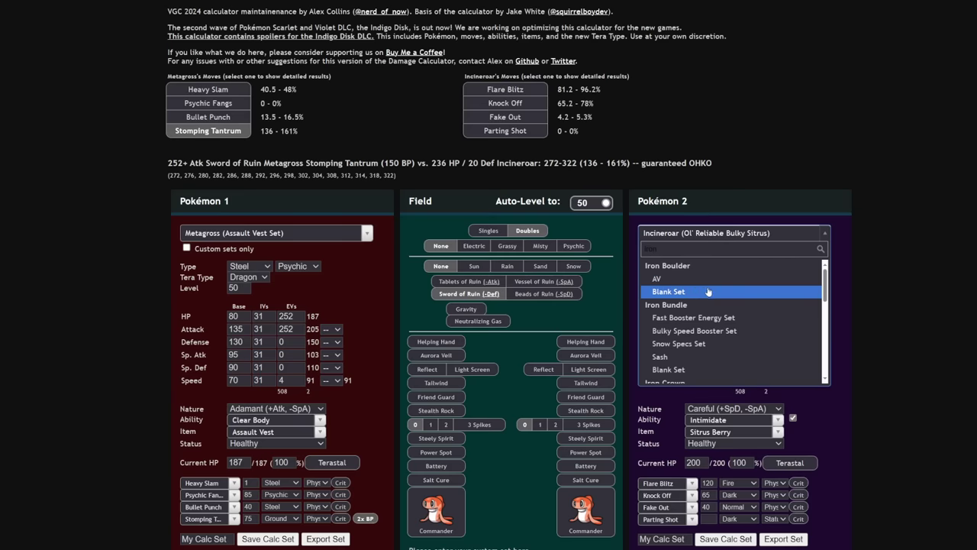
{"action": "type", "text": " ha"}
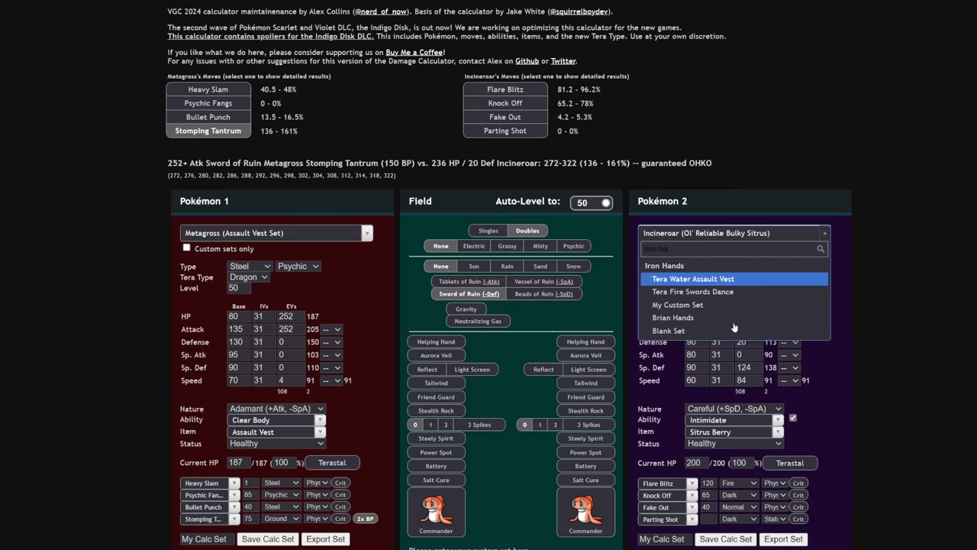
{"action": "left_click", "coordinate": [696, 280]}
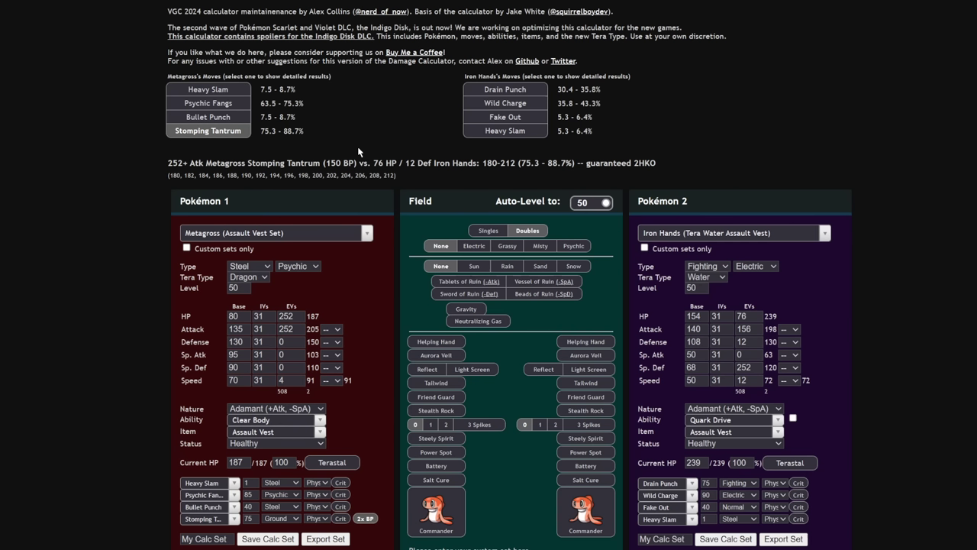
{"action": "left_click", "coordinate": [489, 297]}
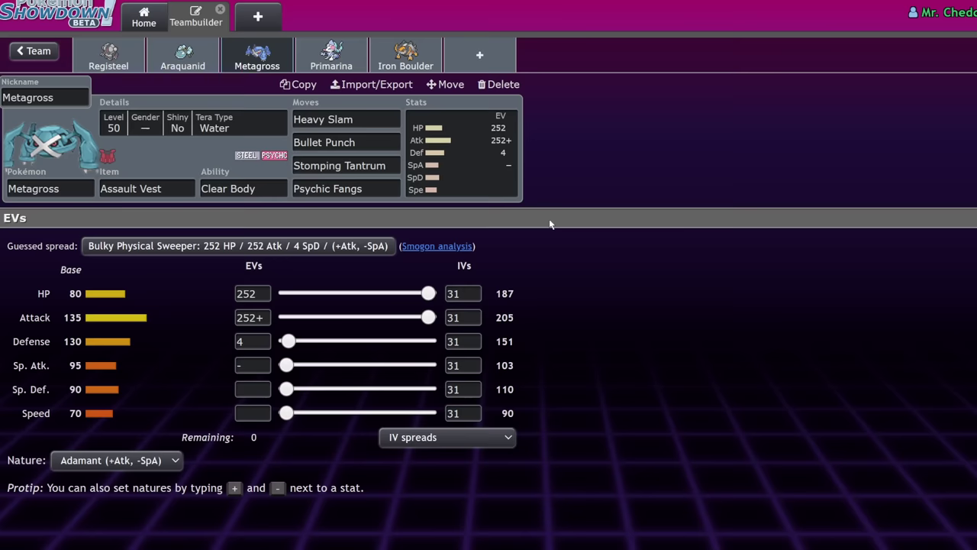
- In the Showdown Teambuilder, set Metagross's Tera Type to Dragon and review its EVs and its Bullet Punch move
{"action": "left_click", "coordinate": [217, 126]}
{"action": "left_click", "coordinate": [133, 294]}
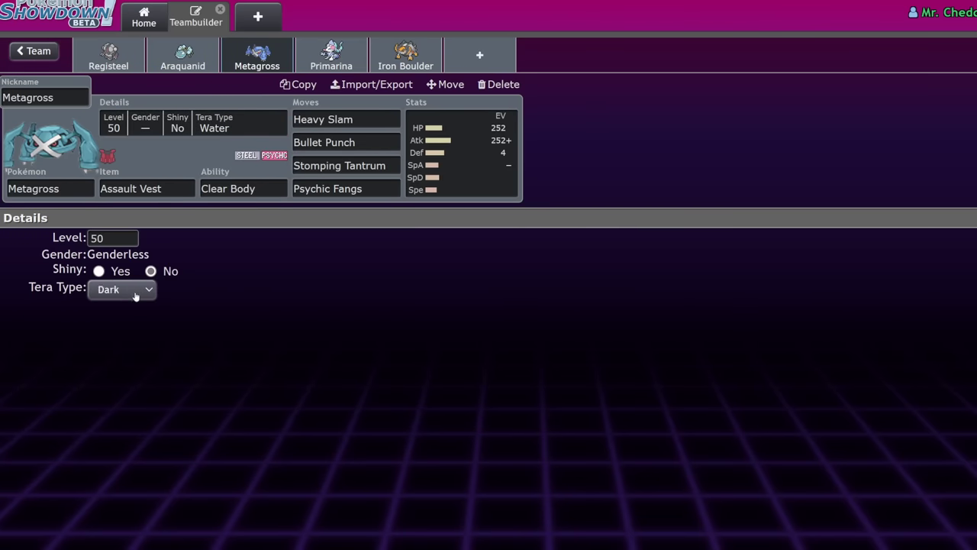
{"action": "left_click", "coordinate": [124, 334]}
{"action": "left_click", "coordinate": [452, 159]}
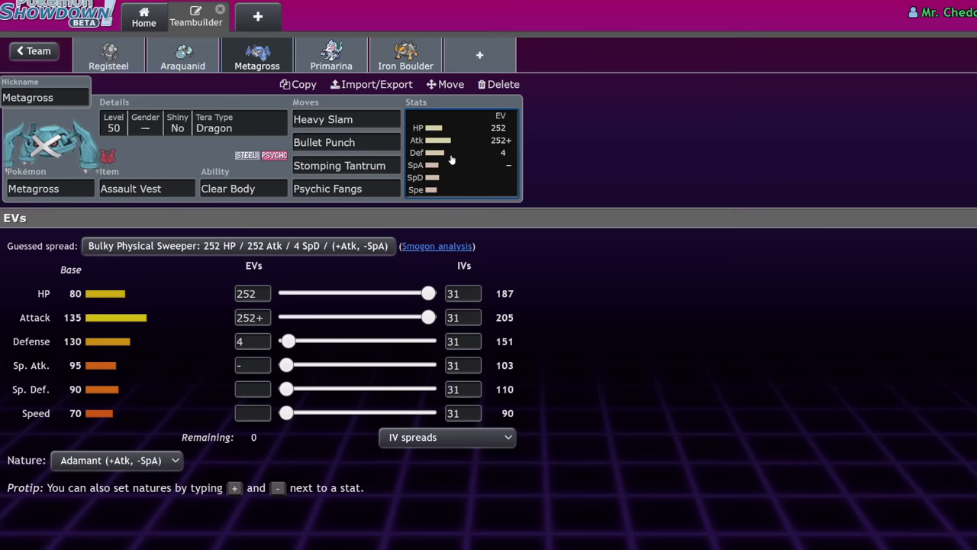
{"action": "left_click", "coordinate": [364, 142]}
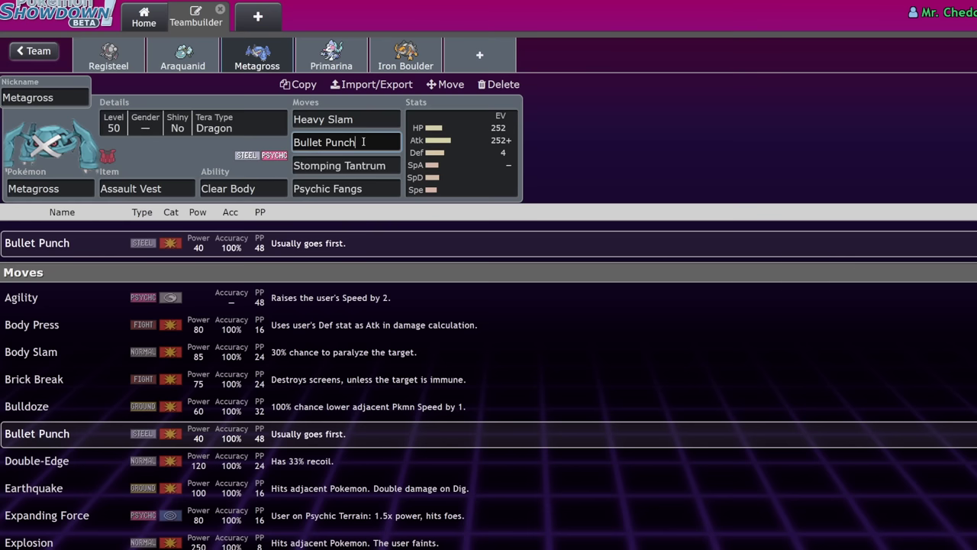
{"action": "left_click", "coordinate": [485, 155]}
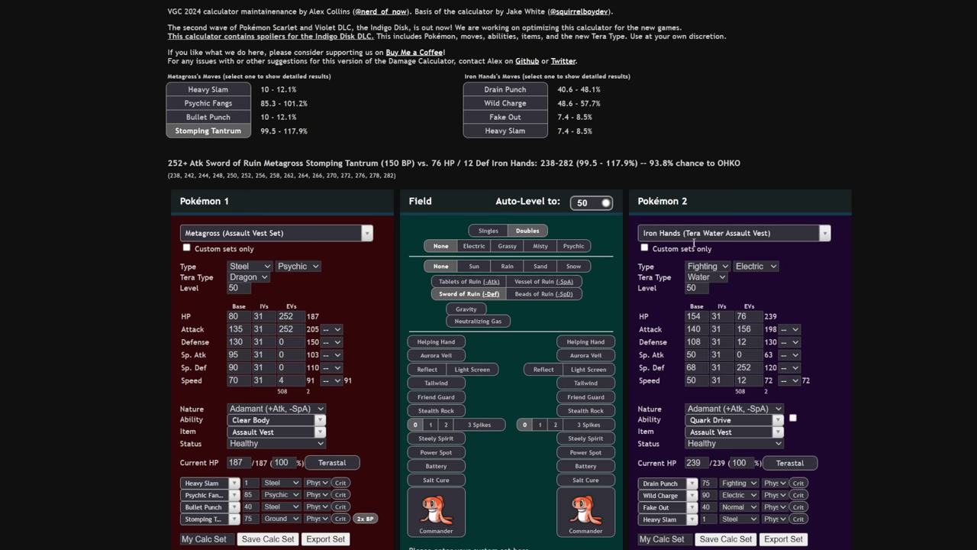
- In the damage calculator, load Flutter Mane (Bulky Speed Booster Energy) as Pokémon 2, check Bullet Punch's damage, and apply Sword of Ruin
{"action": "left_click", "coordinate": [695, 235]}
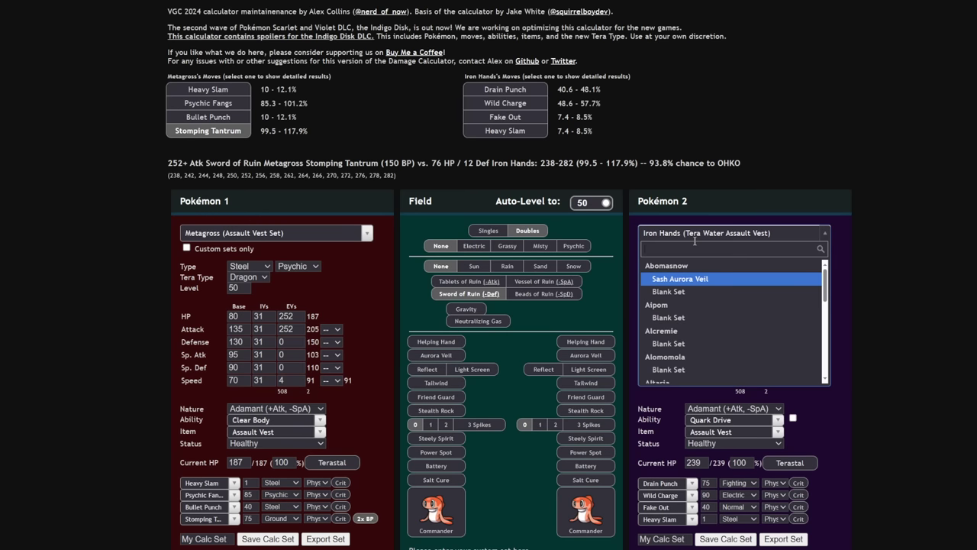
{"action": "type", "text": "flutt"}
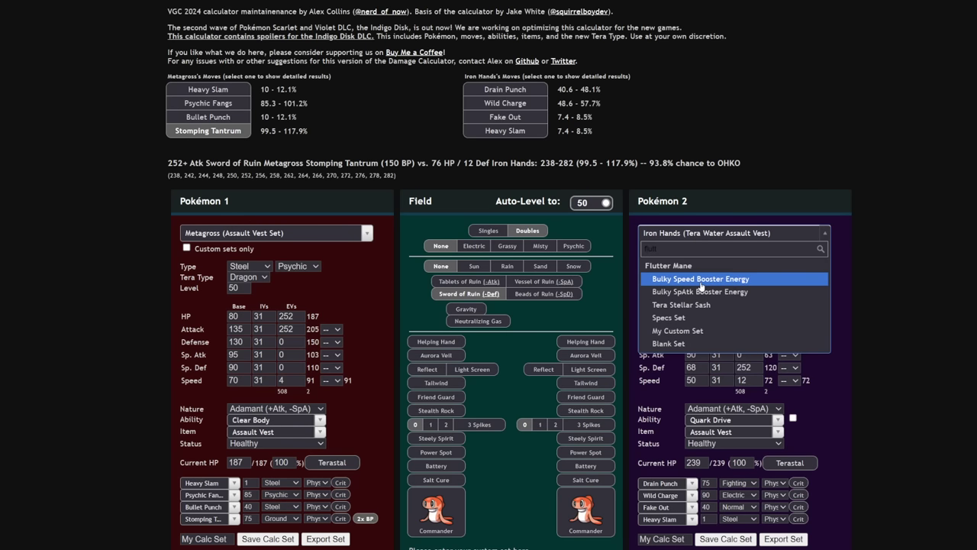
{"action": "left_click", "coordinate": [700, 279]}
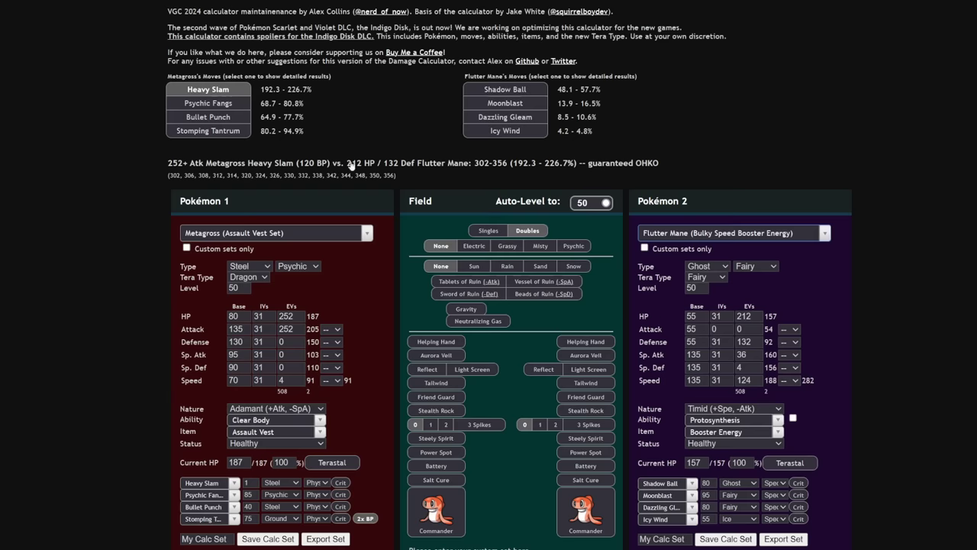
{"action": "left_click", "coordinate": [208, 117]}
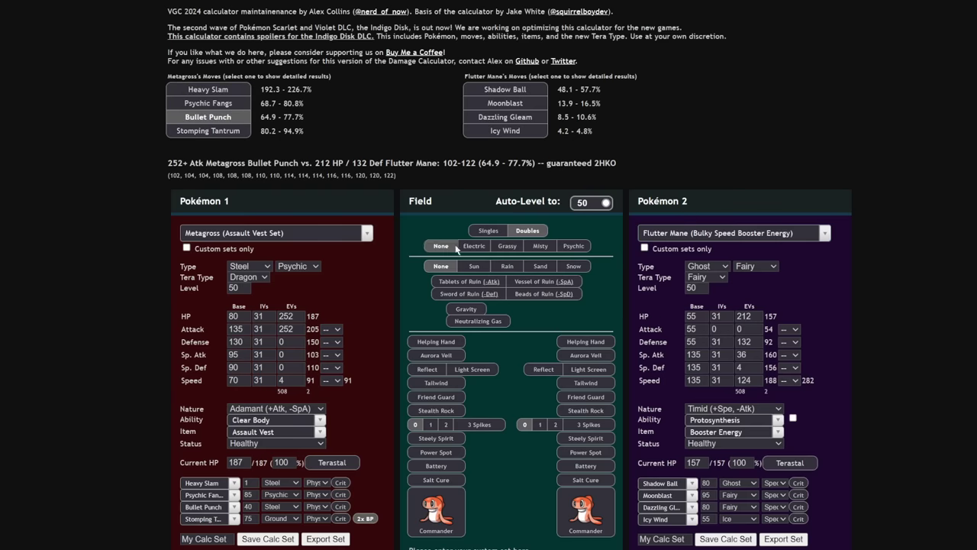
{"action": "left_click", "coordinate": [467, 294]}
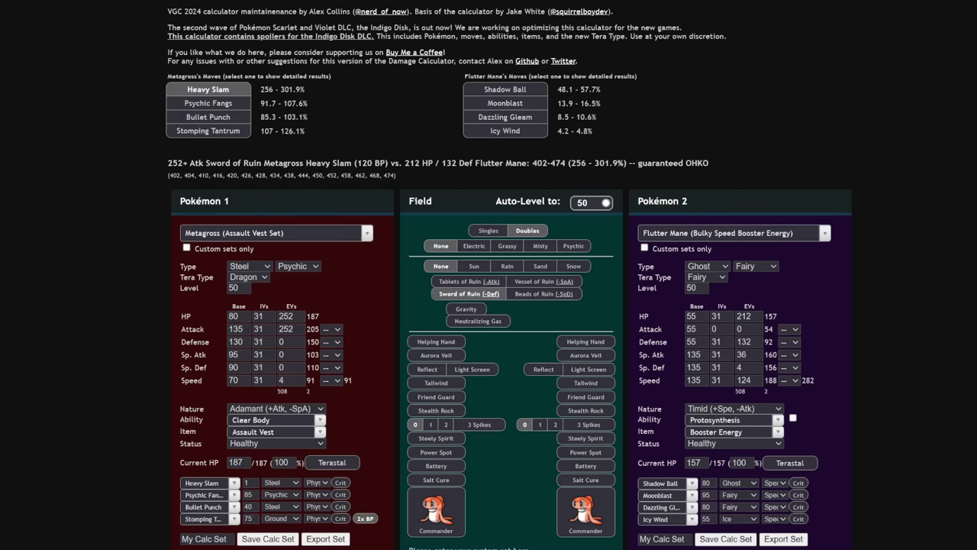
- In the Showdown Teambuilder, set Metagross's EVs to 148 HP, 4 Sp. Def and 100 Speed
{"action": "key", "text": "alt+Tab"}
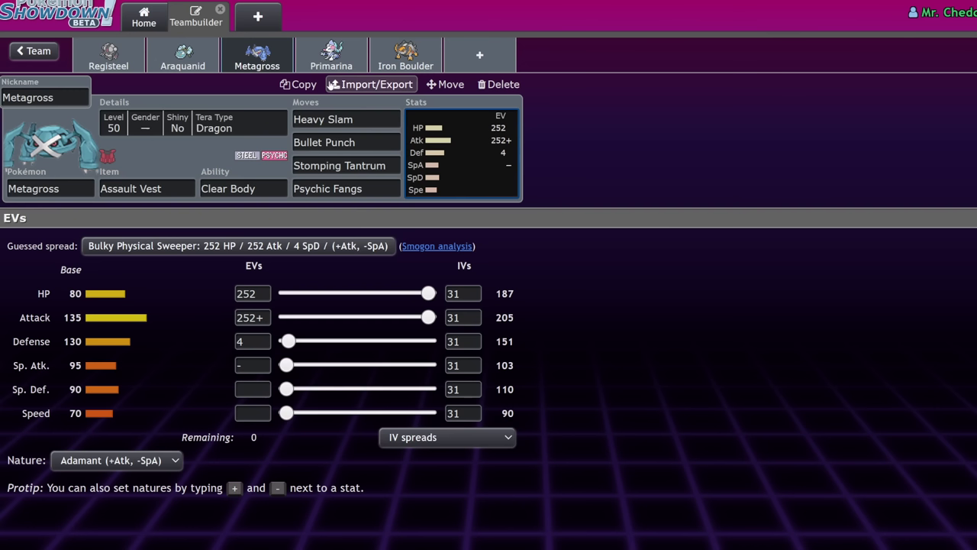
{"action": "left_click_drag", "start_coordinate": [428, 293], "coordinate": [343, 413]}
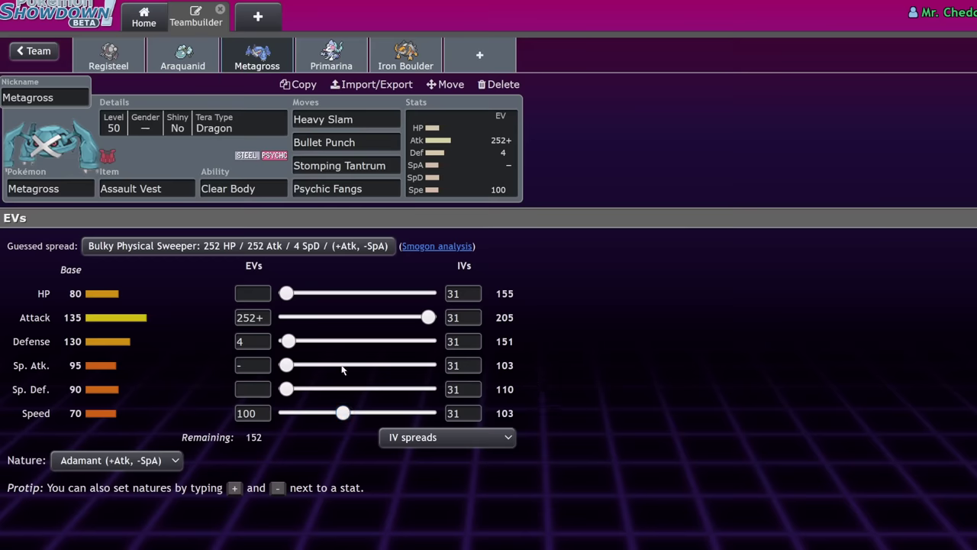
{"action": "left_click_drag", "start_coordinate": [286, 293], "coordinate": [369, 293]}
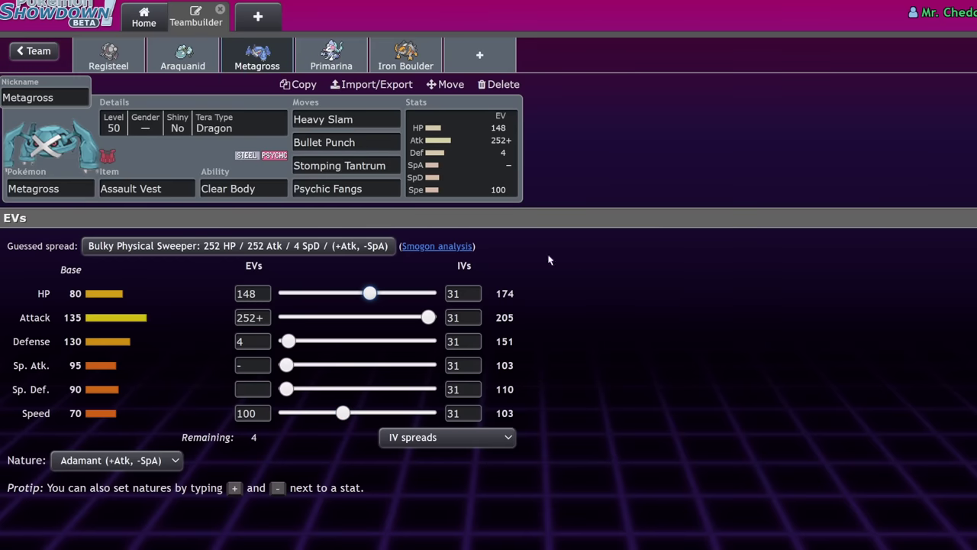
{"action": "left_click", "coordinate": [289, 386]}
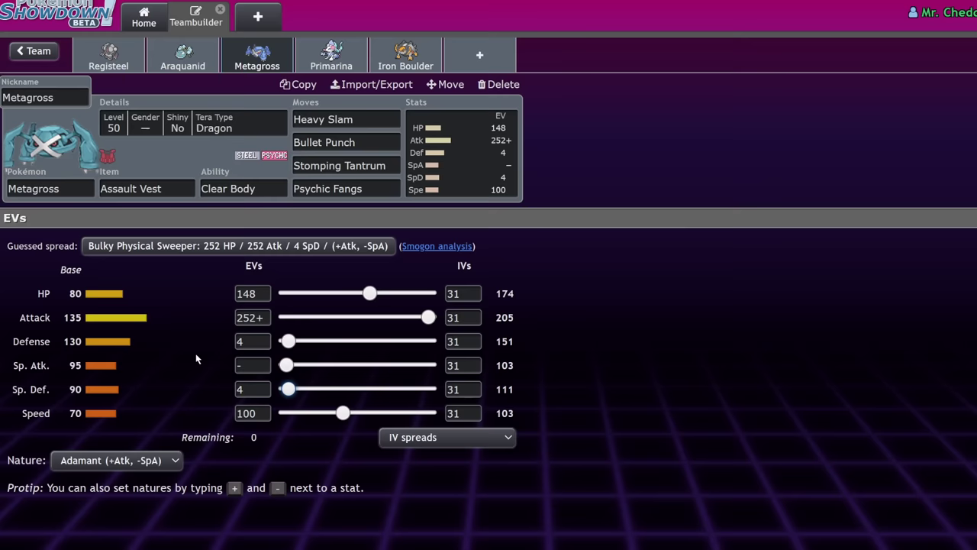
- View Primarina's set in the Teambuilder and switch back to the damage calculator
{"action": "left_click", "coordinate": [351, 60]}
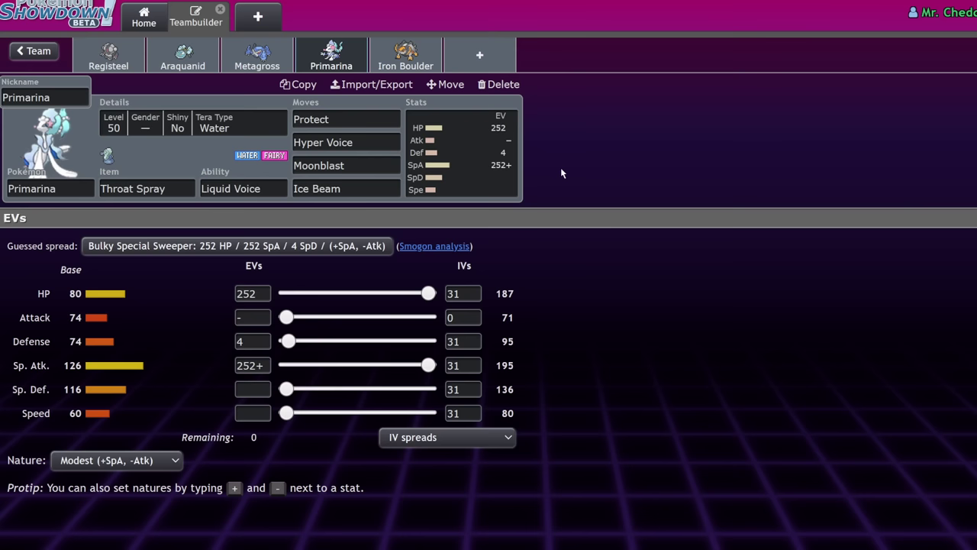
{"action": "left_click", "coordinate": [340, 84]}
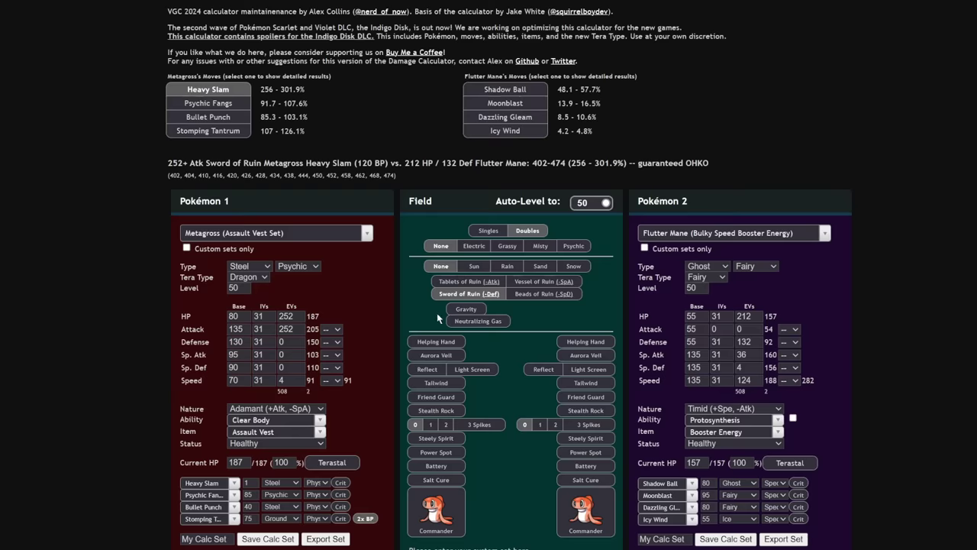
- Import Primarina's copied set into the damage calculator and load it as Pokémon 1 with My Custom Set
{"action": "scroll", "coordinate": [473, 374], "scroll_direction": "down", "scroll_amount": 5}
{"action": "left_click", "coordinate": [474, 374]}
{"action": "key", "text": "ctrl+v"}
{"action": "left_click", "coordinate": [423, 442]}
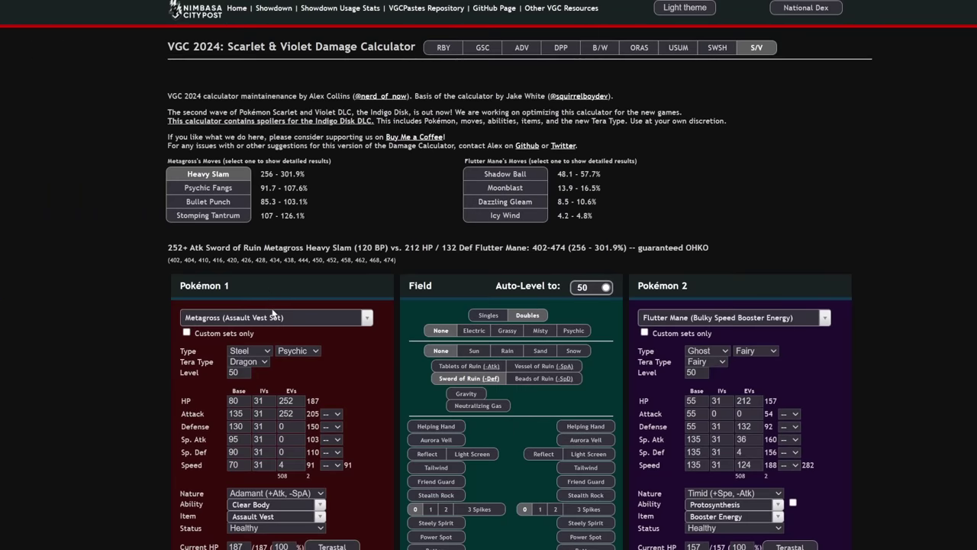
{"action": "left_click", "coordinate": [273, 316]}
{"action": "type", "text": "prima"}
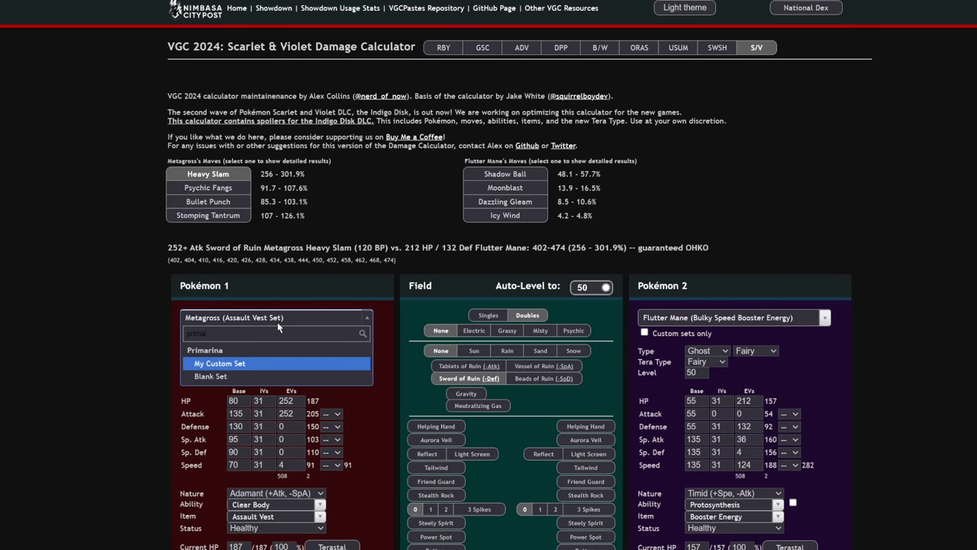
{"action": "left_click", "coordinate": [252, 365]}
- Load Urshifu-Rapid Strike (Mystic Water Set) as Pokémon 2 with an Adamant nature and check Surging Strikes' damage on Primarina
{"action": "left_click", "coordinate": [670, 322]}
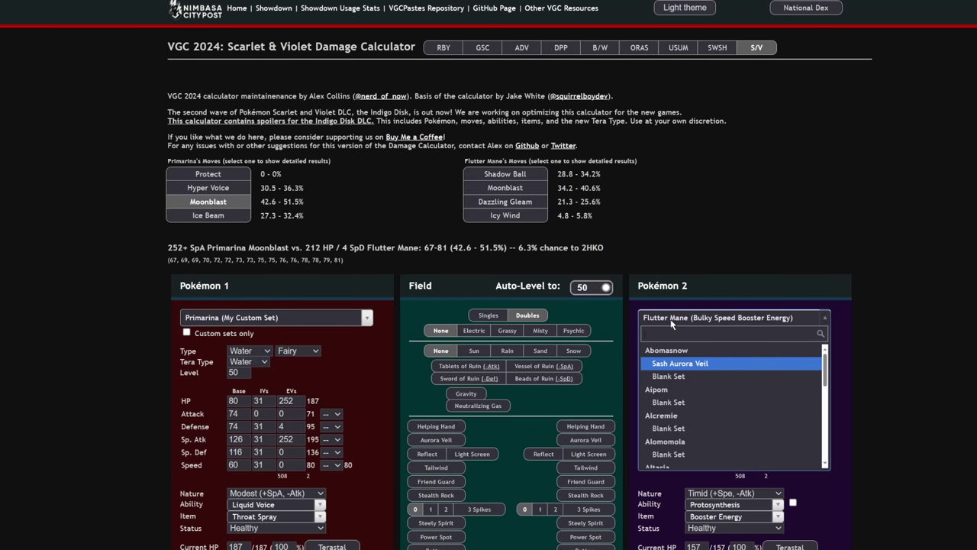
{"action": "type", "text": "urshi"}
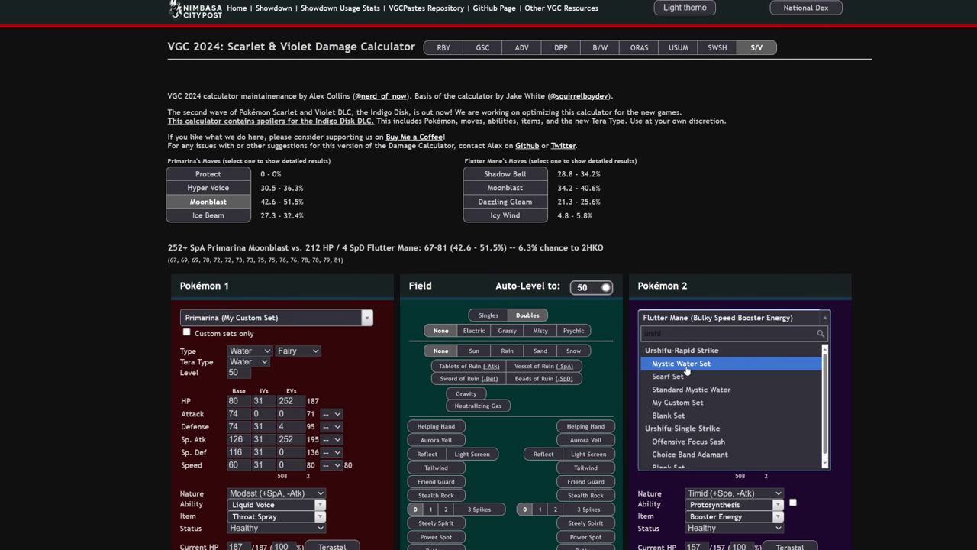
{"action": "left_click", "coordinate": [686, 363]}
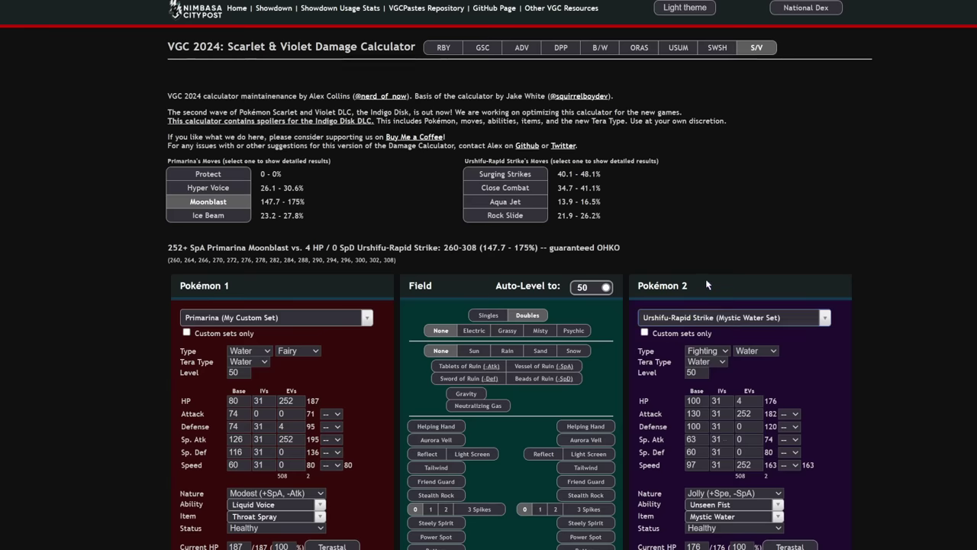
{"action": "left_click", "coordinate": [504, 174]}
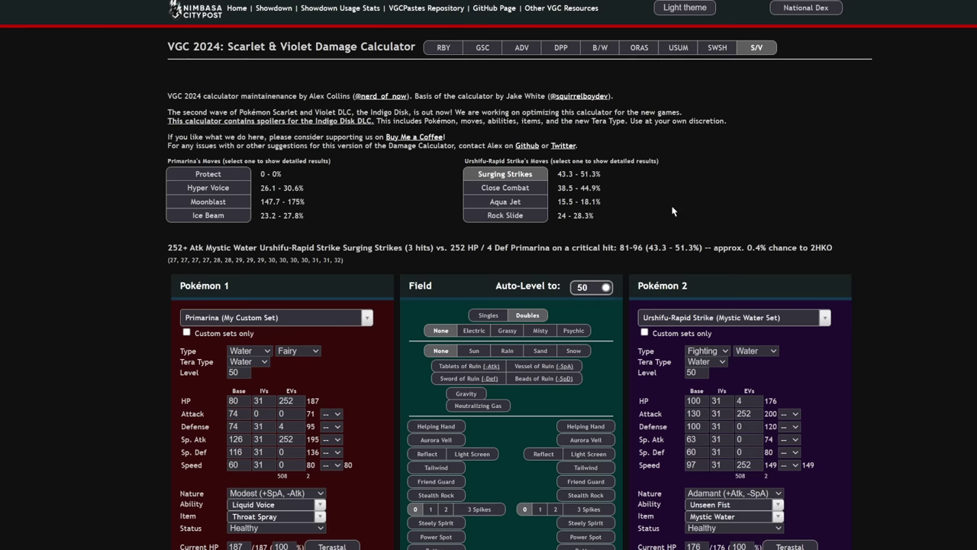
- Switch back to the Showdown Teambuilder, save and close Primarina's export text, and review its Liquid Voice ability
{"action": "left_click", "coordinate": [240, 205]}
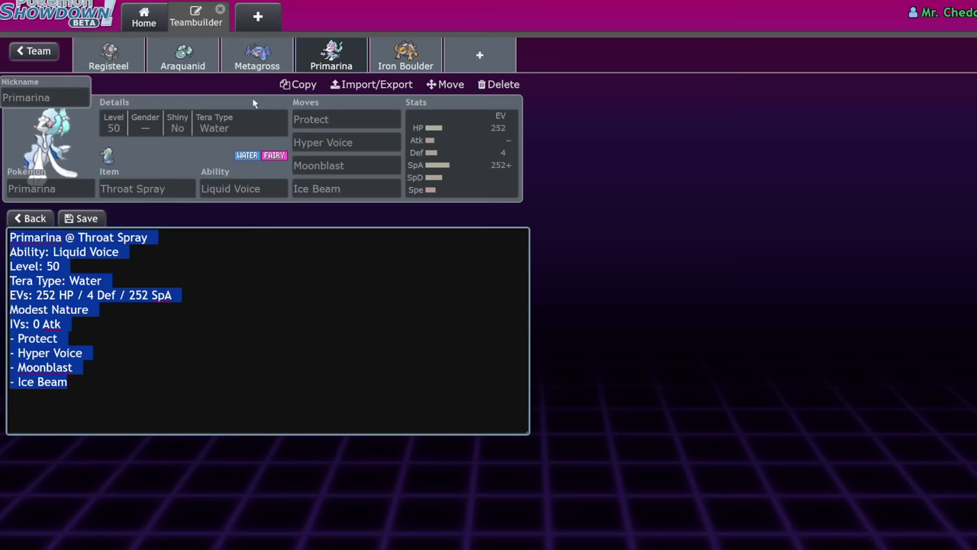
{"action": "left_click", "coordinate": [84, 217]}
{"action": "left_click", "coordinate": [267, 189]}
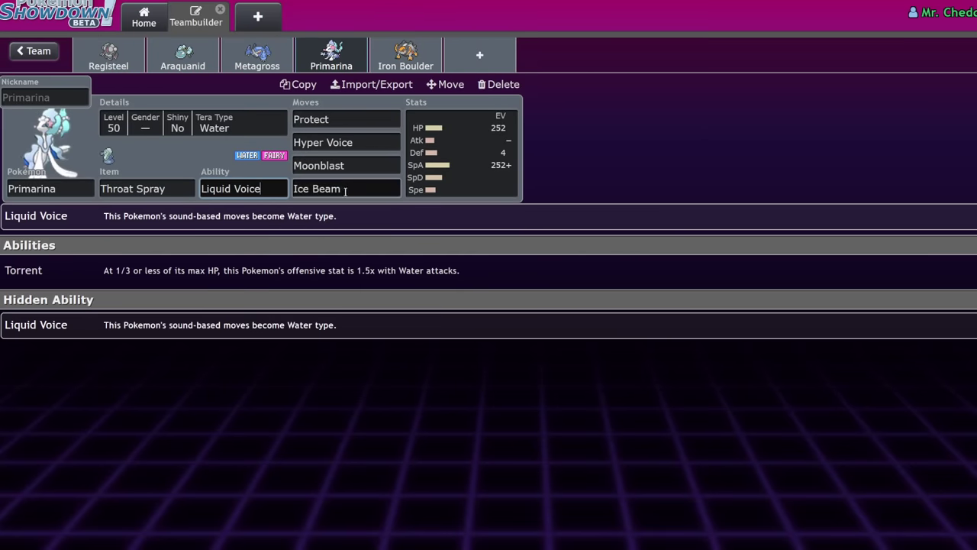
- Look up Surf as an alternative for Primarina's second move and restore Hyper Voice in that slot
{"action": "left_click", "coordinate": [355, 141]}
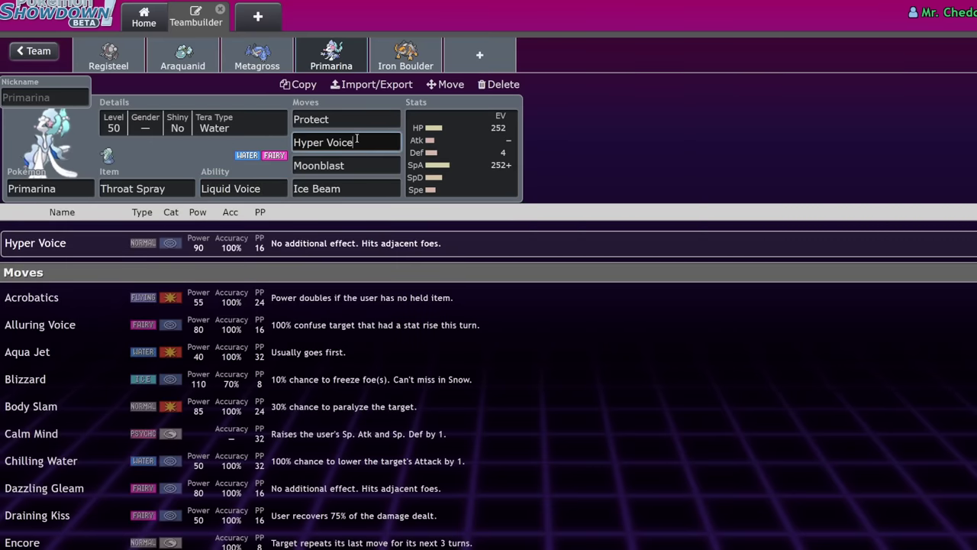
{"action": "left_click_drag", "start_coordinate": [367, 142], "coordinate": [241, 138]}
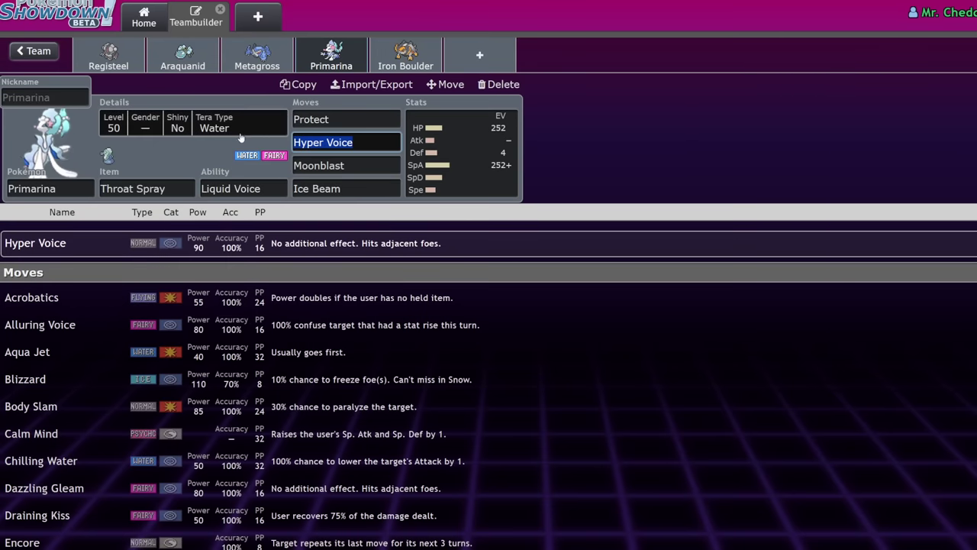
{"action": "type", "text": "surfg"}
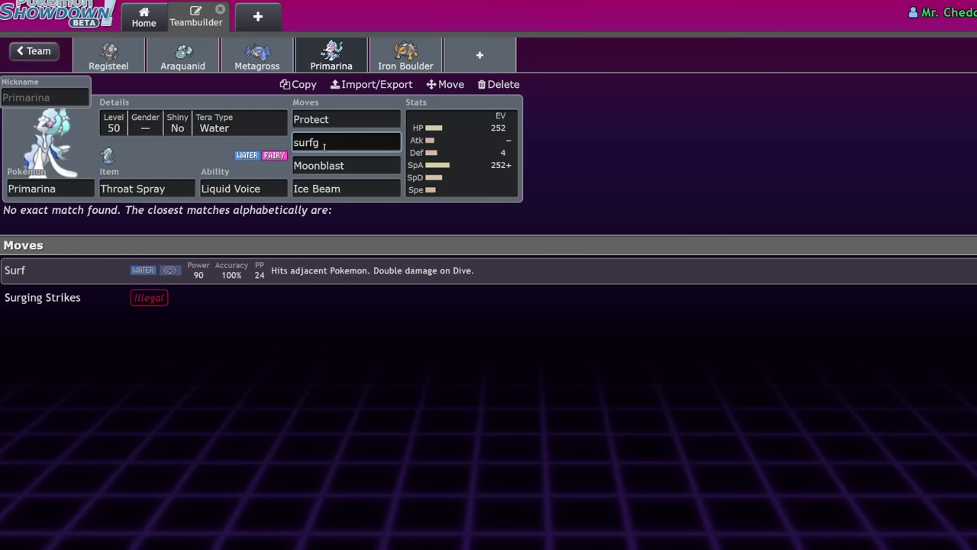
{"action": "left_click_drag", "start_coordinate": [338, 144], "coordinate": [274, 145]}
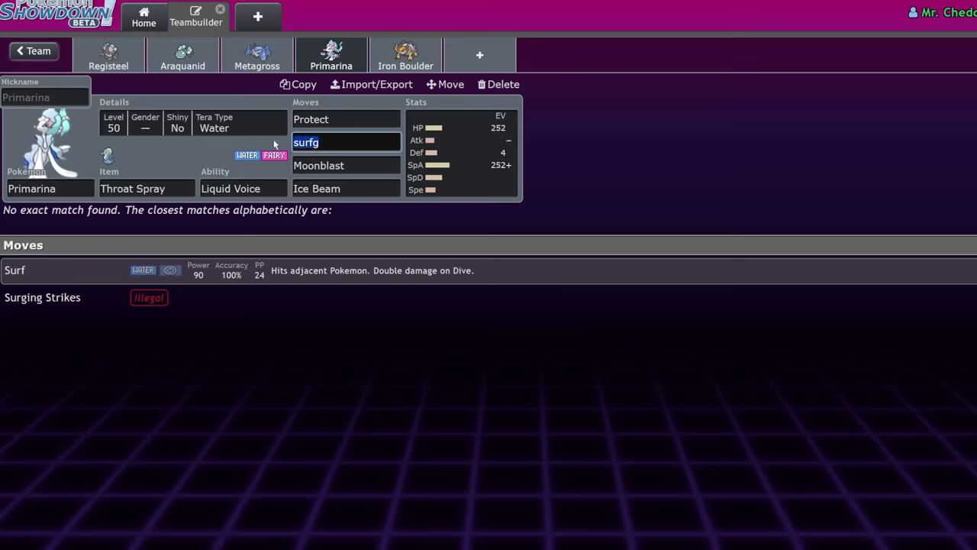
{"action": "type", "text": "hyp"}
{"action": "left_click", "coordinate": [152, 244]}
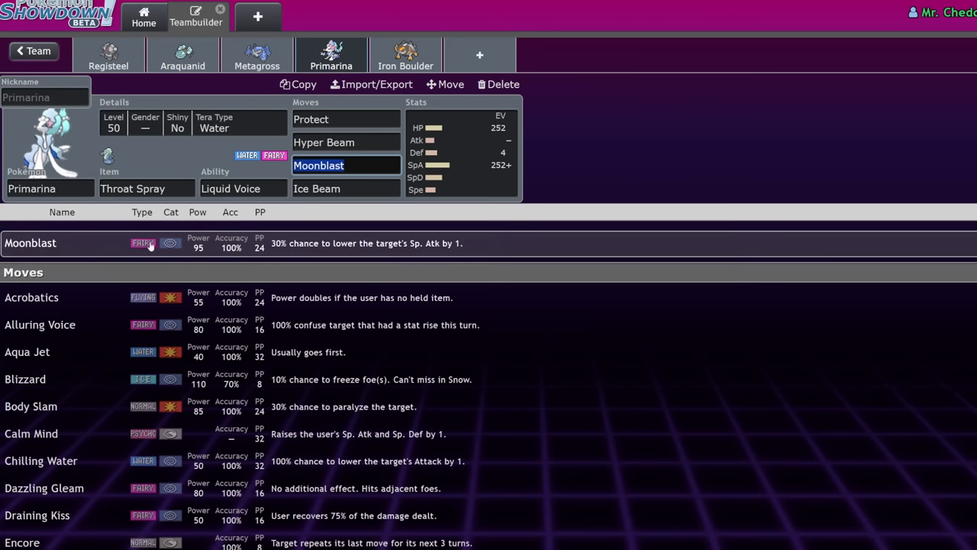
{"action": "left_click_drag", "start_coordinate": [355, 142], "coordinate": [254, 147]}
{"action": "type", "text": "hyp"}
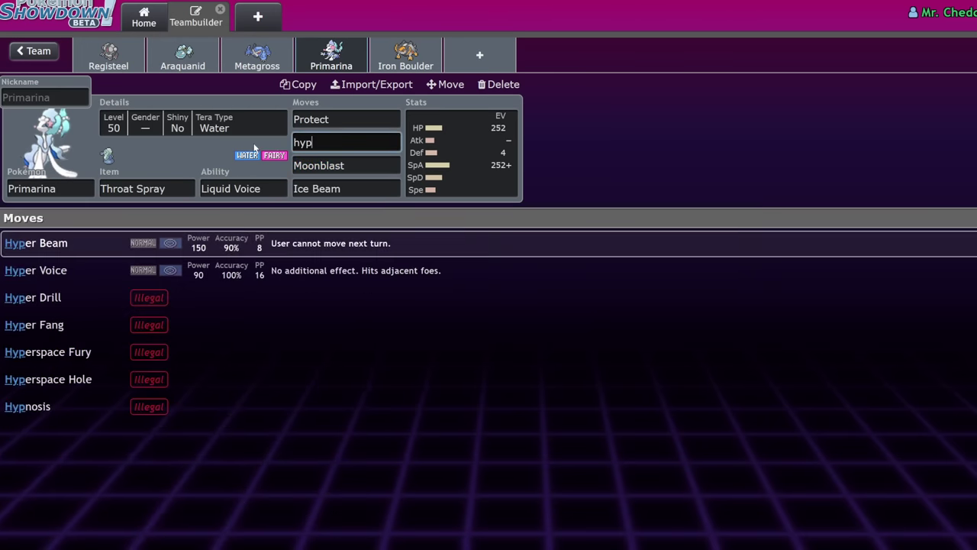
{"action": "left_click", "coordinate": [271, 275]}
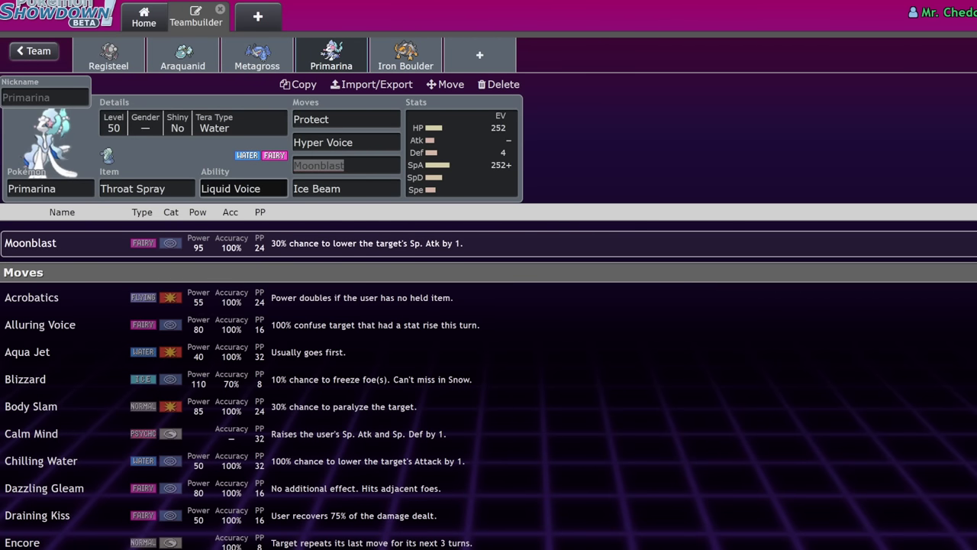
- Review Primarina's Throat Spray item and its Hyper Voice, Moonblast and Ice Beam moves
{"action": "left_click", "coordinate": [145, 188]}
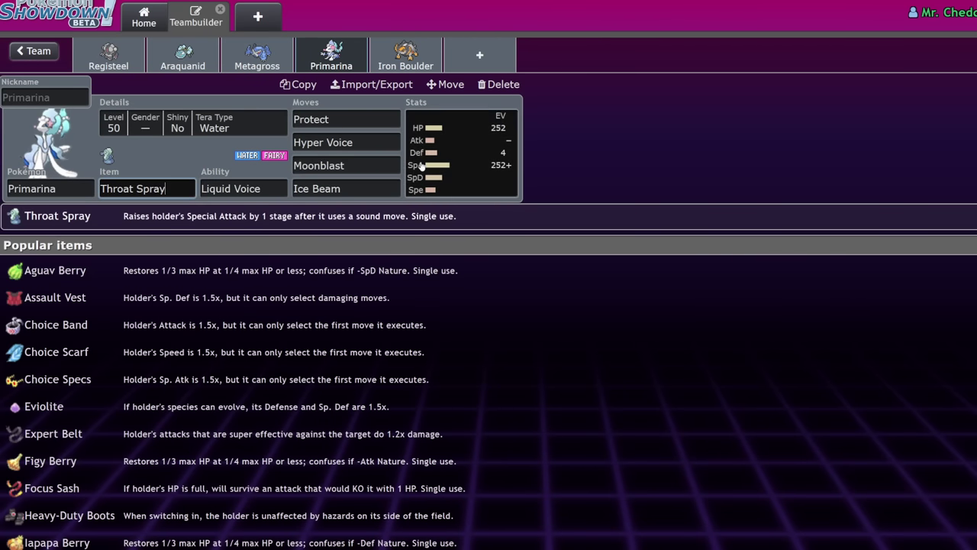
{"action": "left_click", "coordinate": [365, 142]}
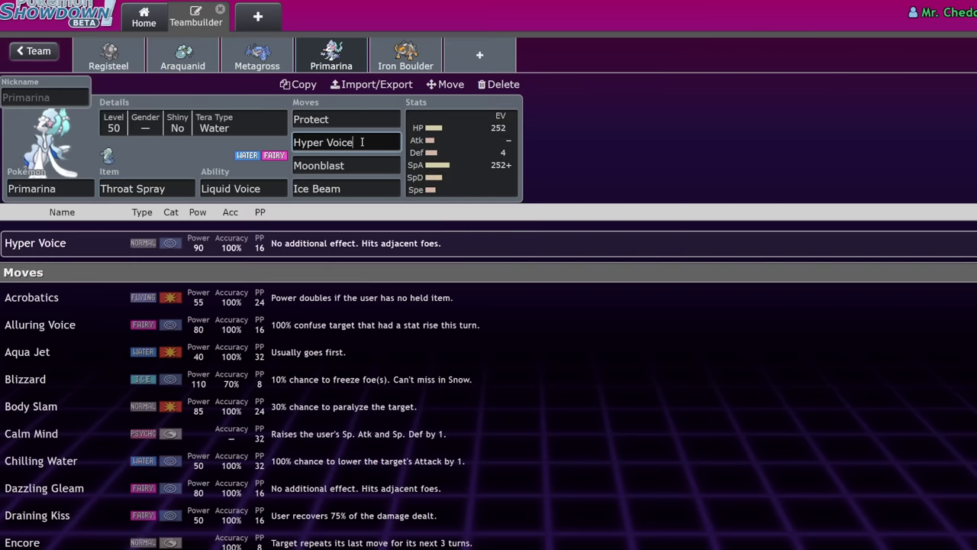
{"action": "left_click", "coordinate": [364, 164]}
{"action": "left_click", "coordinate": [369, 185]}
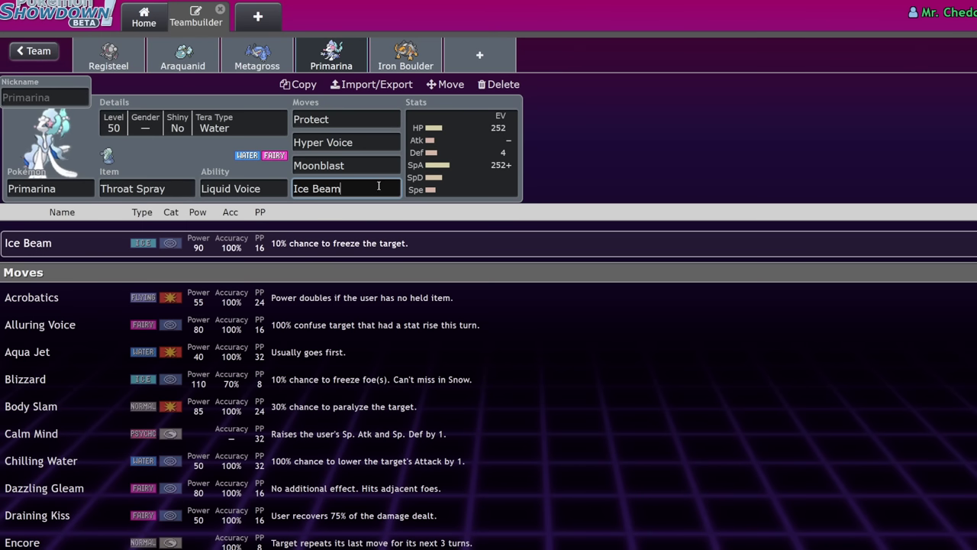
- Clear Ice Beam from Primarina's fourth move slot and replace Moonblast with Psychic Noise
{"action": "left_click", "coordinate": [353, 184]}
{"action": "key", "text": "BackSpace"}
{"action": "left_click", "coordinate": [326, 166]}
{"action": "key", "text": "BackSpace"}
{"action": "scroll", "coordinate": [163, 305], "scroll_direction": "down", "scroll_amount": 3}
{"action": "scroll", "coordinate": [163, 305], "scroll_direction": "up", "scroll_amount": 3}
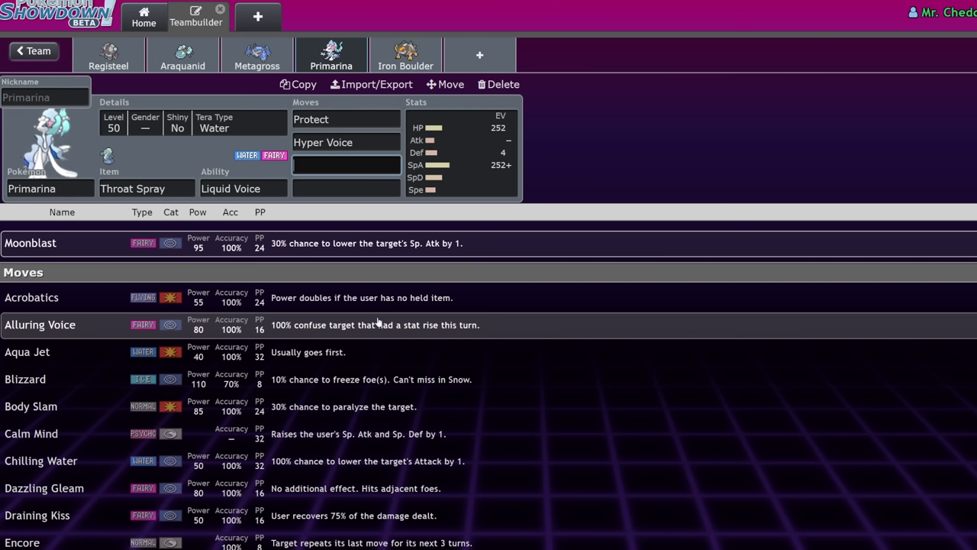
{"action": "type", "text": "psyc"}
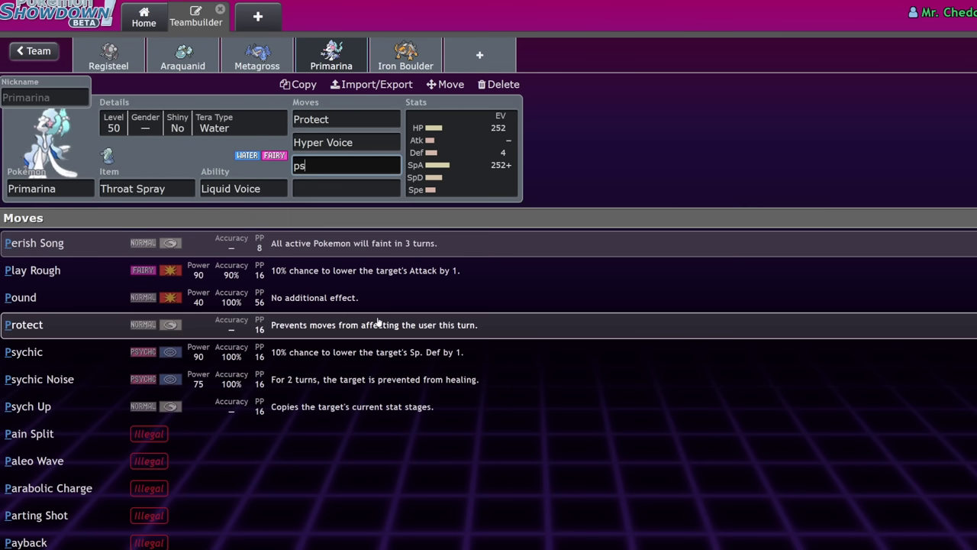
{"action": "left_click", "coordinate": [252, 272]}
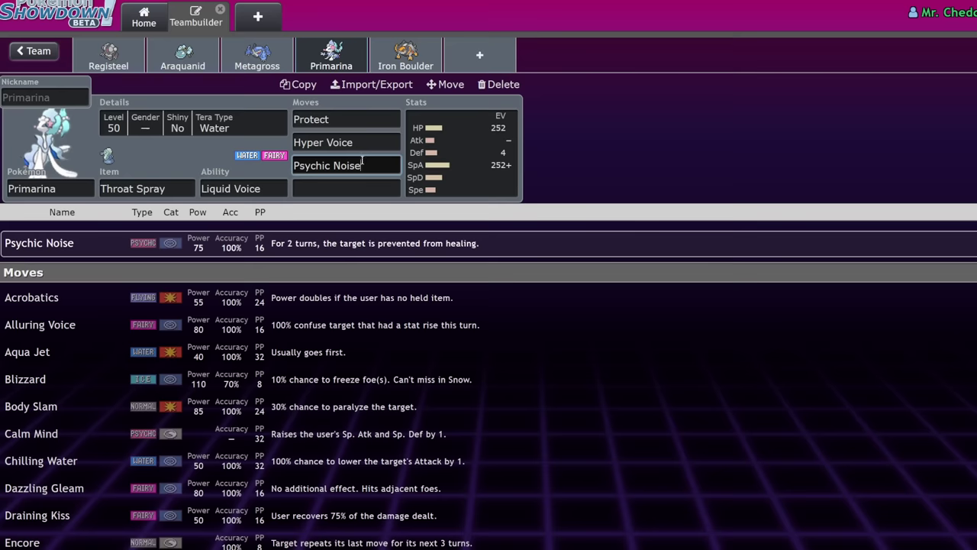
- Review Primarina's Hyper Voice and Psychic Noise, and add Perish Song as its fourth move
{"action": "left_click", "coordinate": [366, 142]}
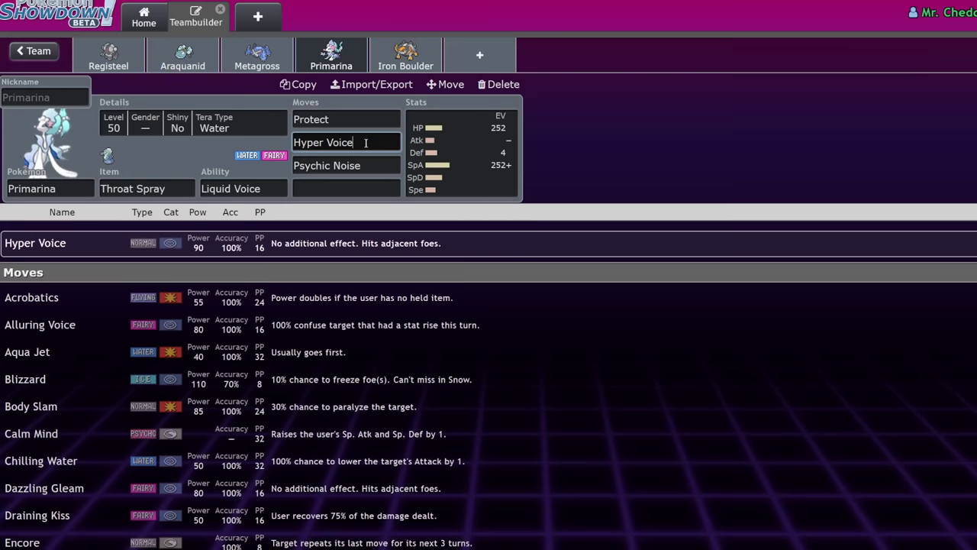
{"action": "left_click", "coordinate": [374, 166]}
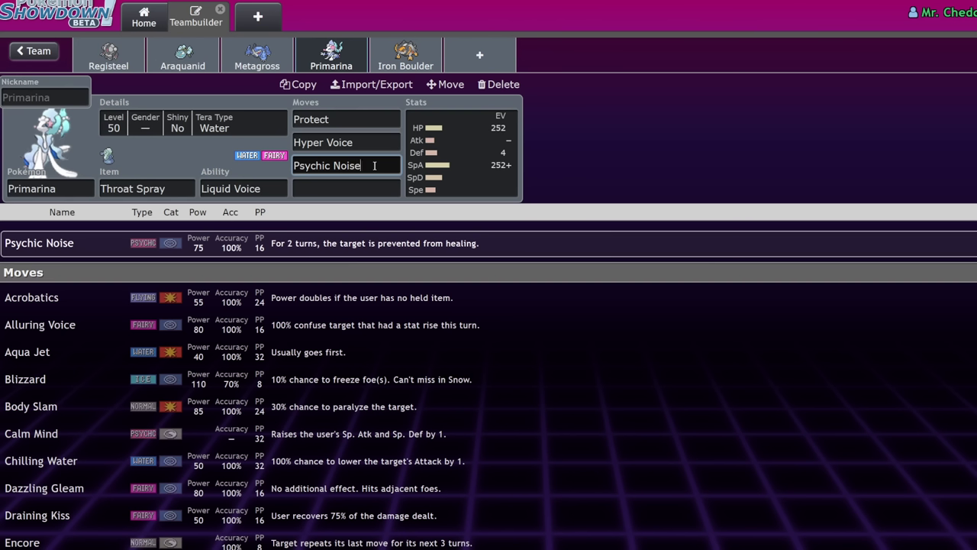
{"action": "left_click", "coordinate": [369, 188]}
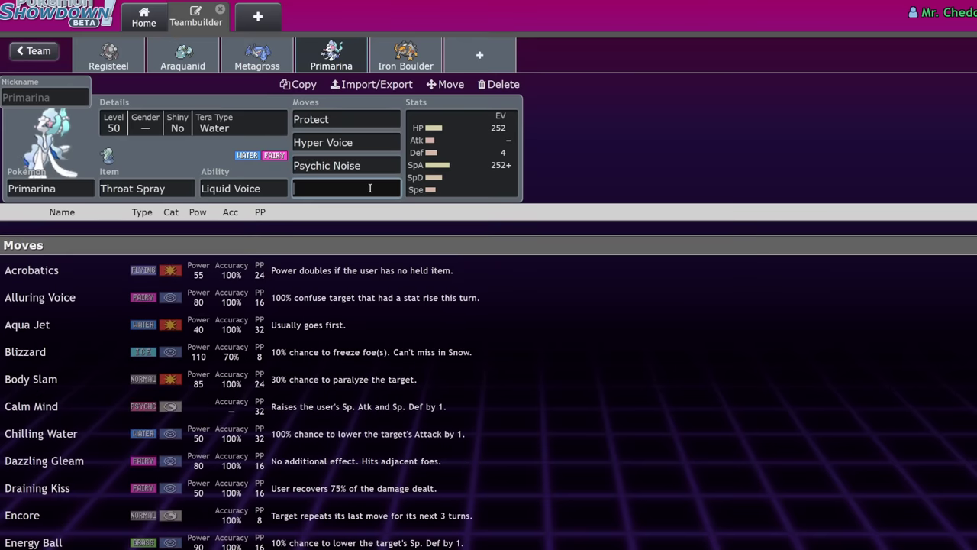
{"action": "type", "text": "peri"}
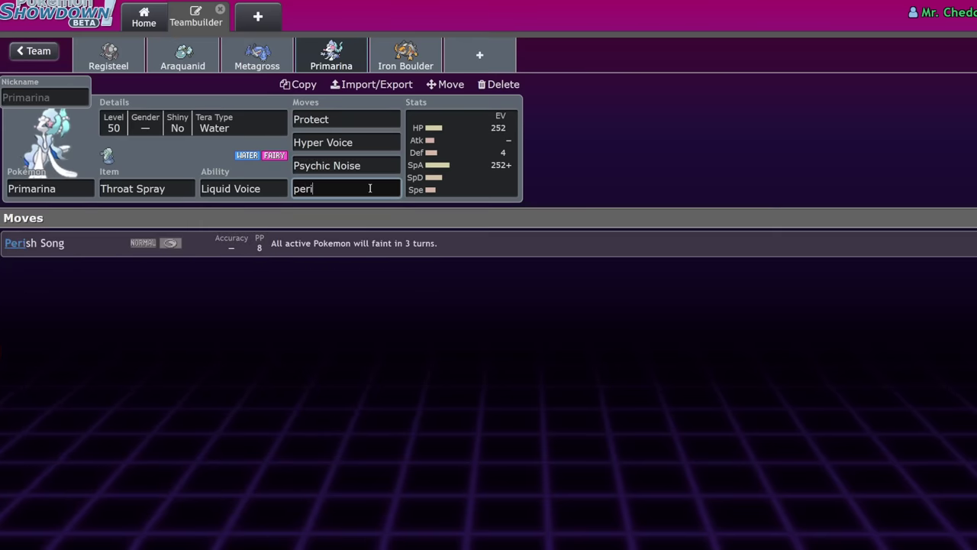
{"action": "key", "text": "Return"}
{"action": "left_click", "coordinate": [371, 188]}
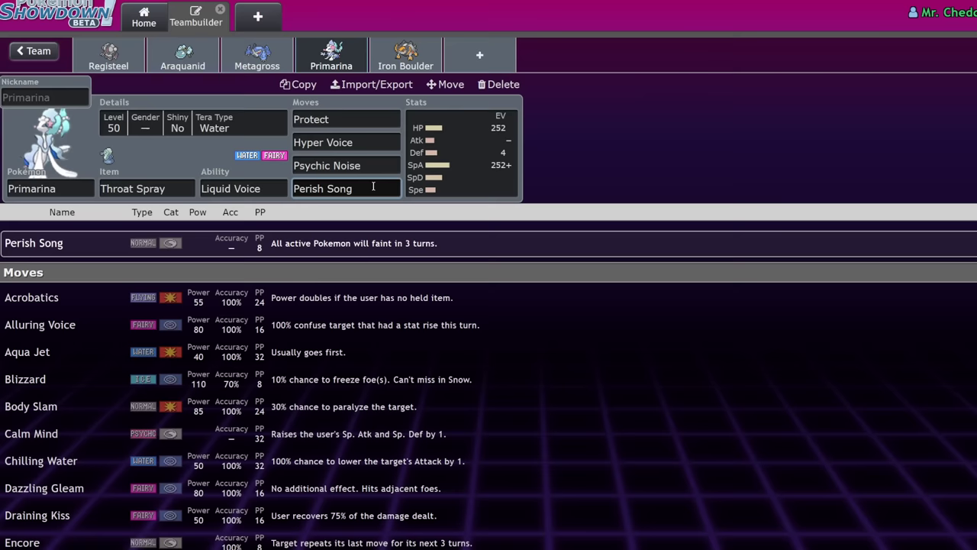
- Filter the Pokémon list for a new team slot by the Water Absorb ability, examine the matches, clear the filter and reopen Primarina
{"action": "left_click", "coordinate": [478, 65]}
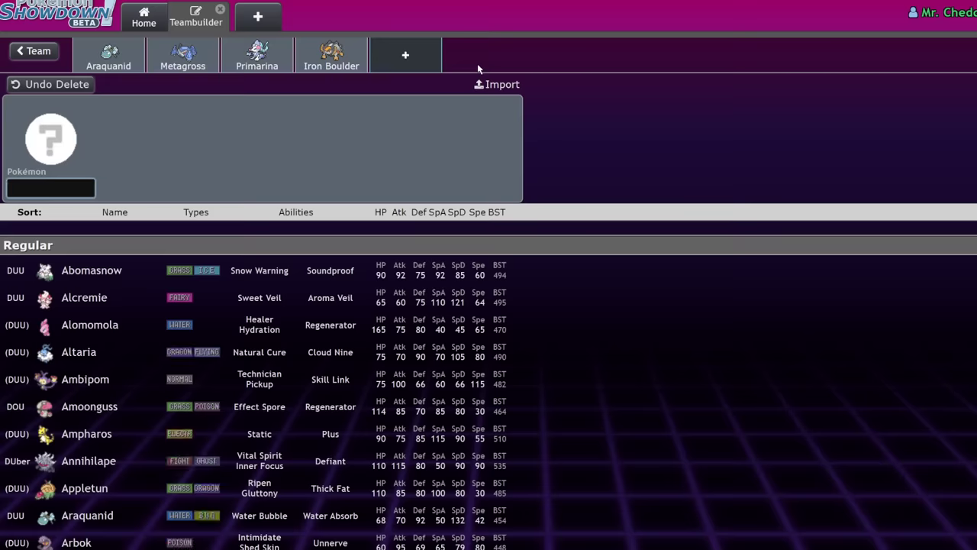
{"action": "type", "text": "water"}
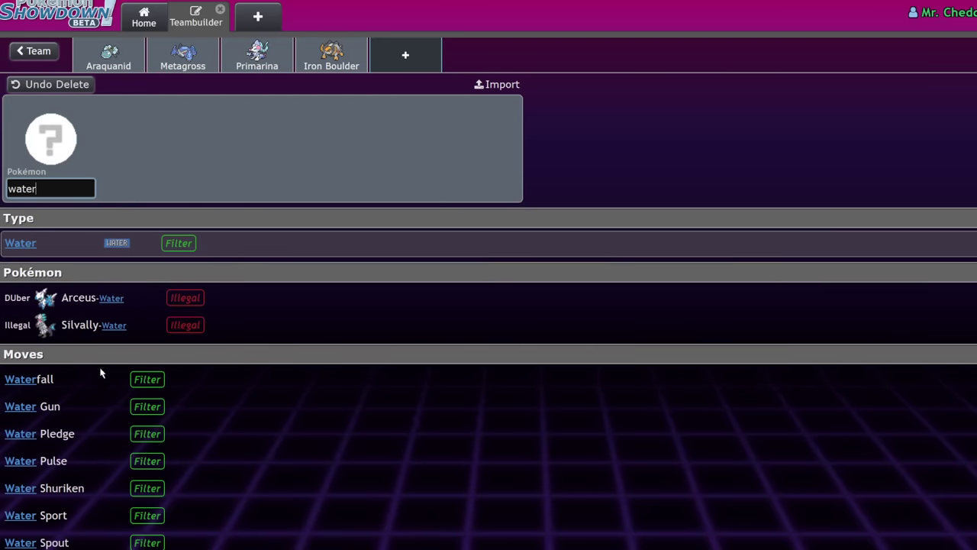
{"action": "type", "text": " ab"}
{"action": "left_click", "coordinate": [112, 242]}
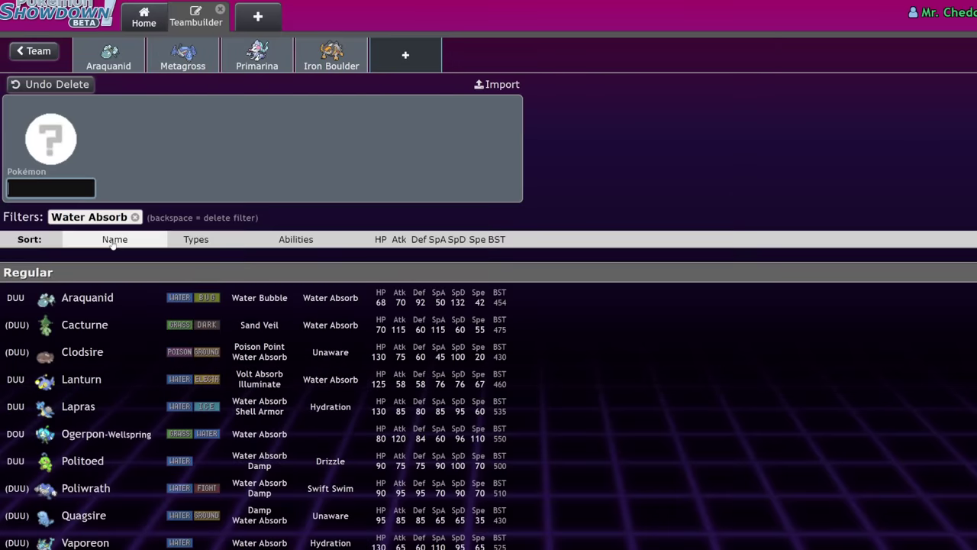
{"action": "scroll", "coordinate": [218, 336], "scroll_direction": "down", "scroll_amount": 1}
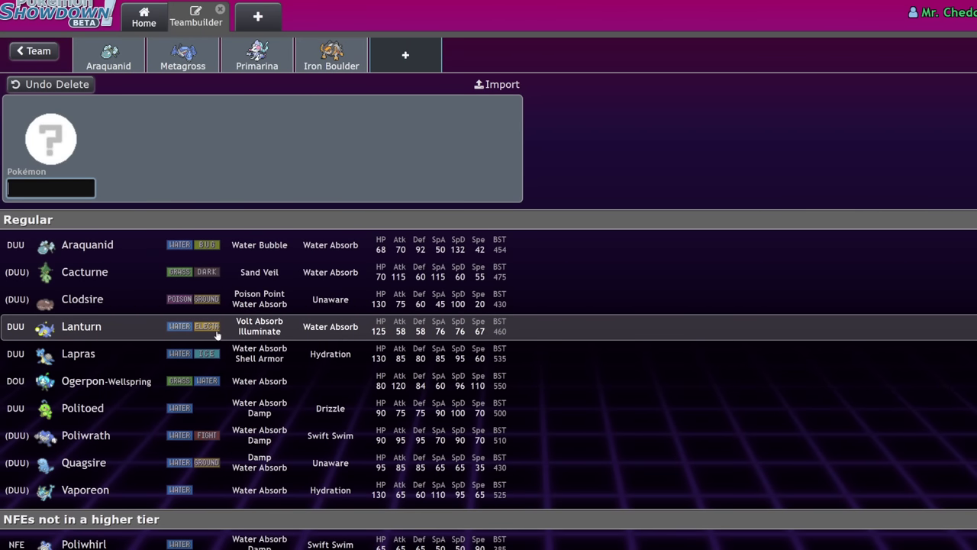
{"action": "scroll", "coordinate": [109, 388], "scroll_direction": "down", "scroll_amount": 1}
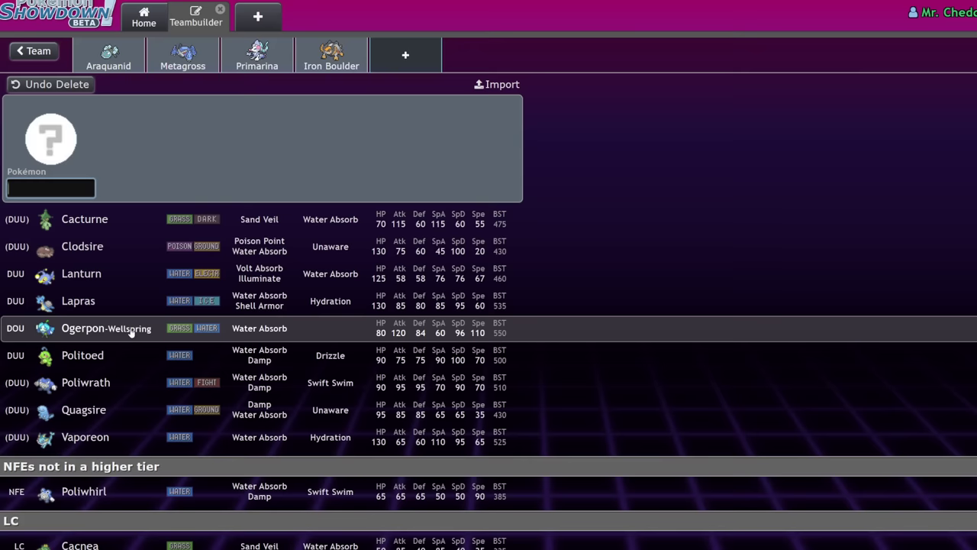
{"action": "scroll", "coordinate": [130, 330], "scroll_direction": "down", "scroll_amount": 5}
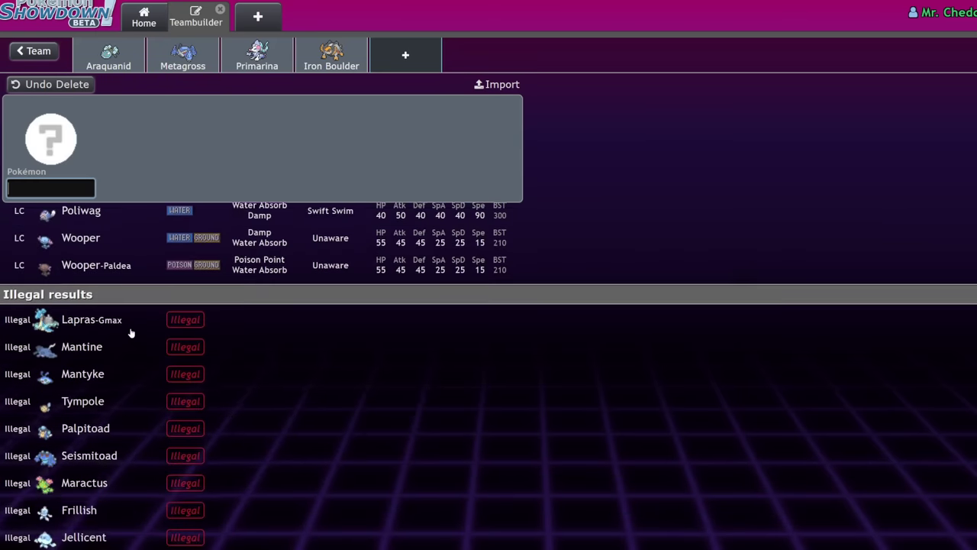
{"action": "scroll", "coordinate": [130, 333], "scroll_direction": "up", "scroll_amount": 7}
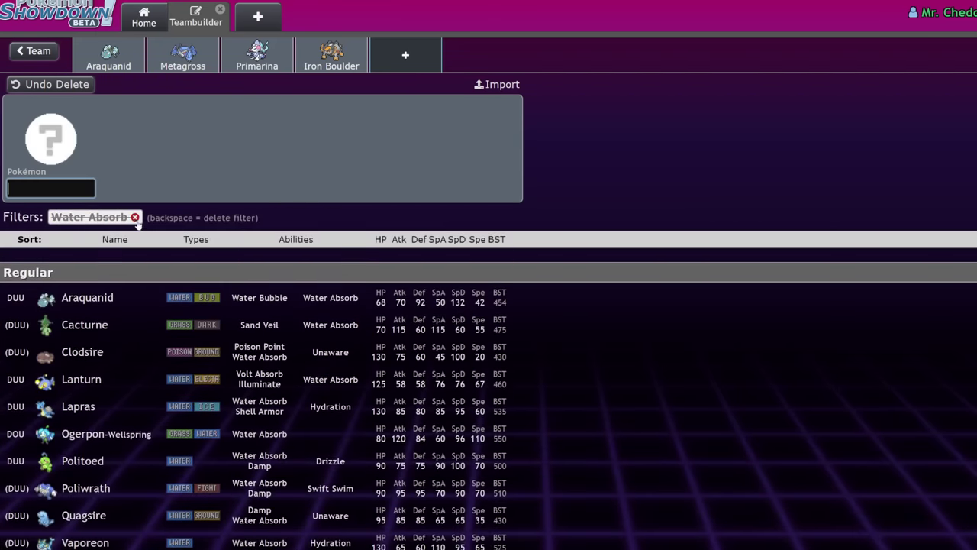
{"action": "left_click", "coordinate": [135, 217]}
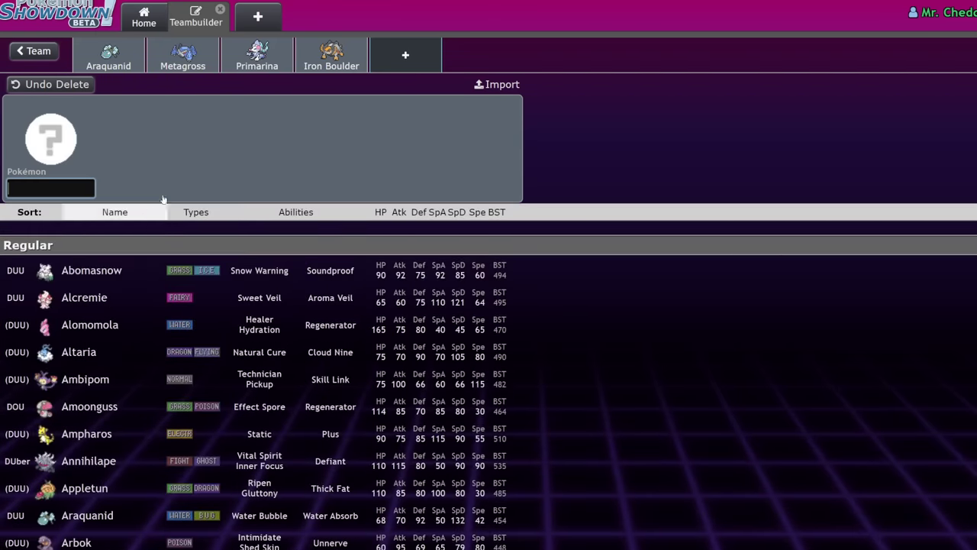
{"action": "left_click", "coordinate": [245, 68]}
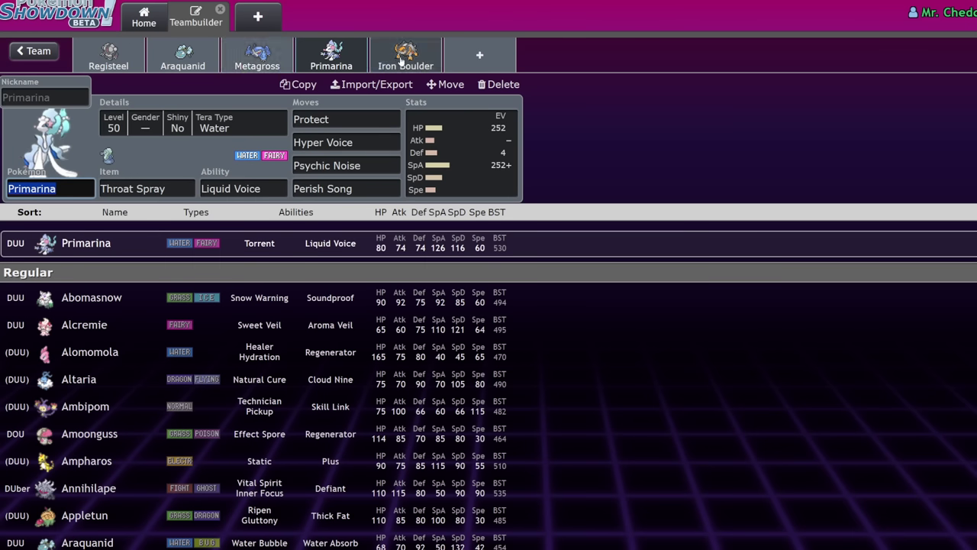
- Open Iron Boulder and review its EV spread and Mighty Cleave move
{"action": "left_click", "coordinate": [402, 61]}
{"action": "left_click", "coordinate": [441, 130]}
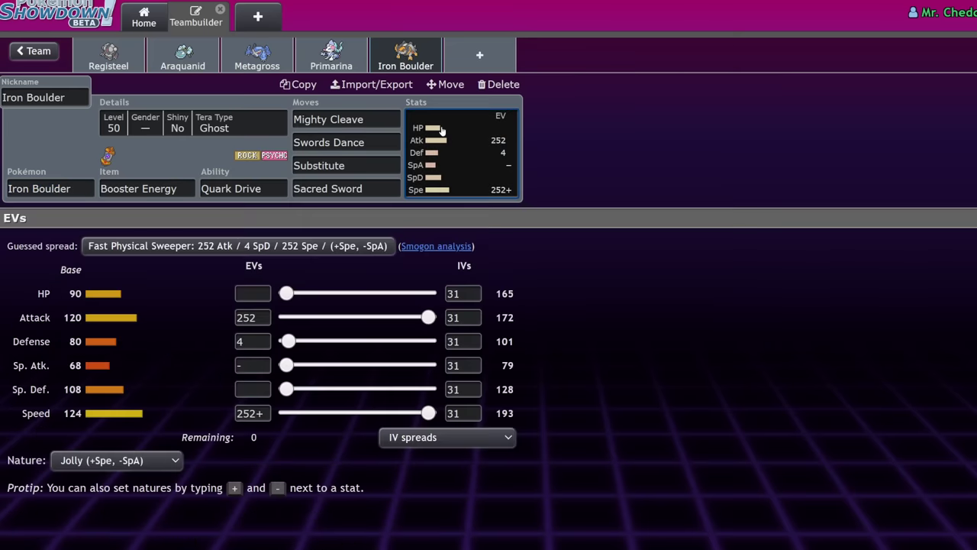
{"action": "left_click", "coordinate": [386, 119]}
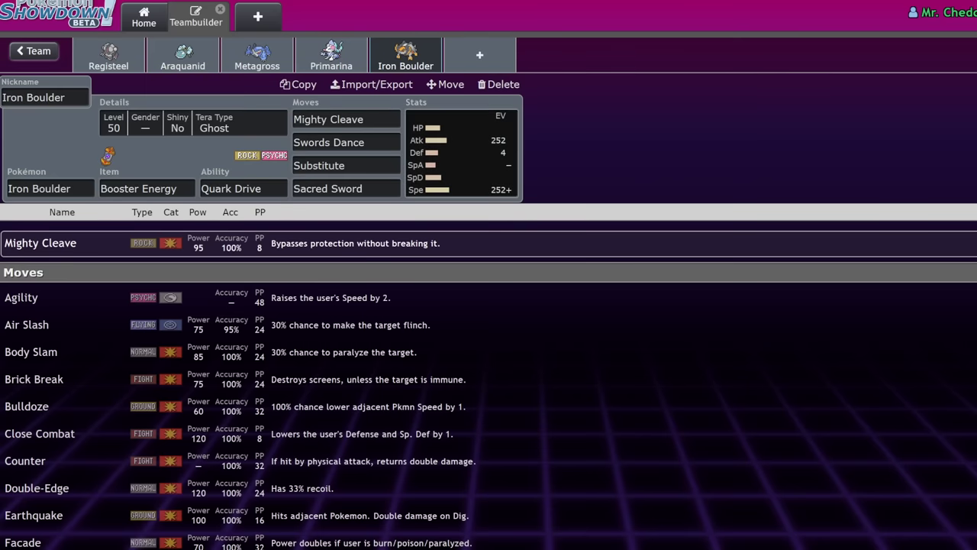
{"action": "left_click", "coordinate": [377, 115]}
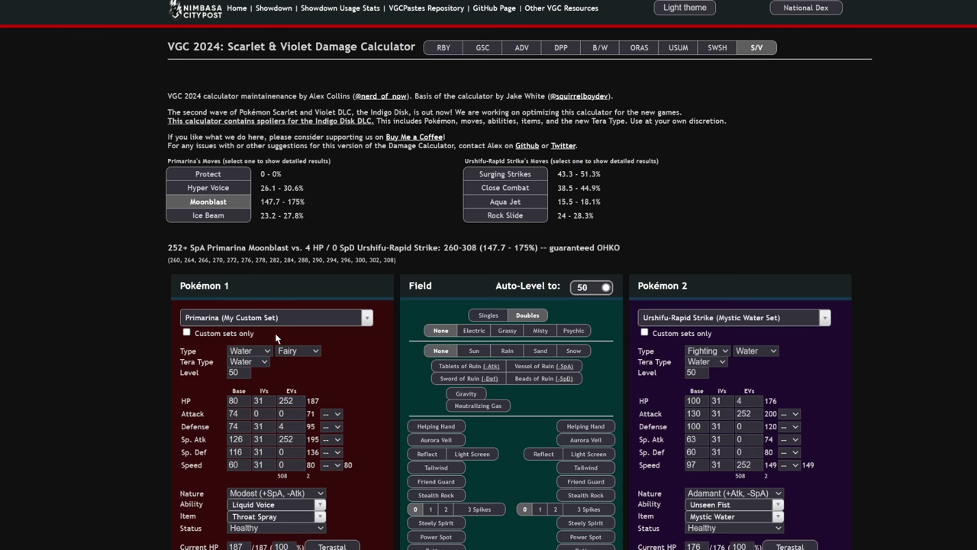
- Switch to the VGC 2024 damage calculator and load Flutter Mane's Specs Set as Pokémon 2
{"action": "left_click", "coordinate": [278, 319]}
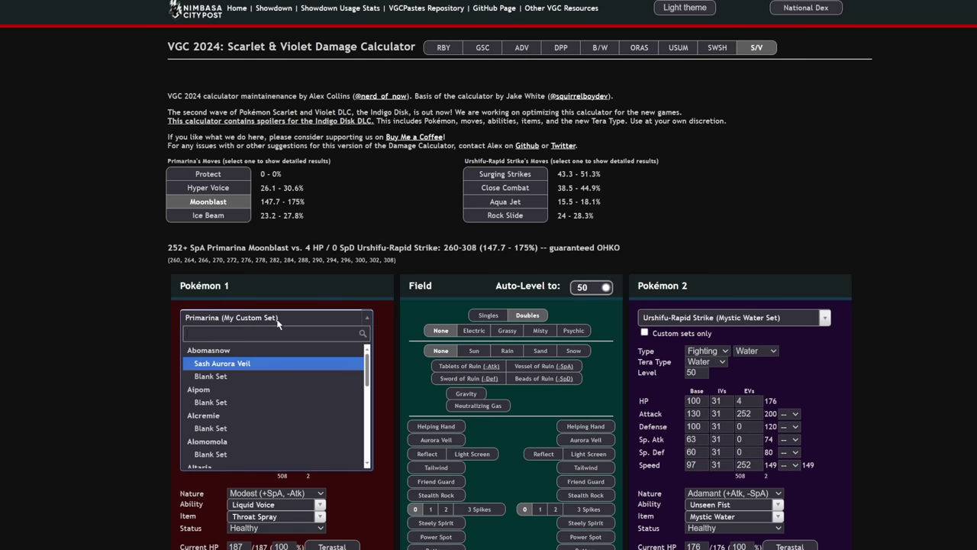
{"action": "left_click", "coordinate": [734, 319]}
{"action": "left_click", "coordinate": [733, 319]}
{"action": "type", "text": "flutt"}
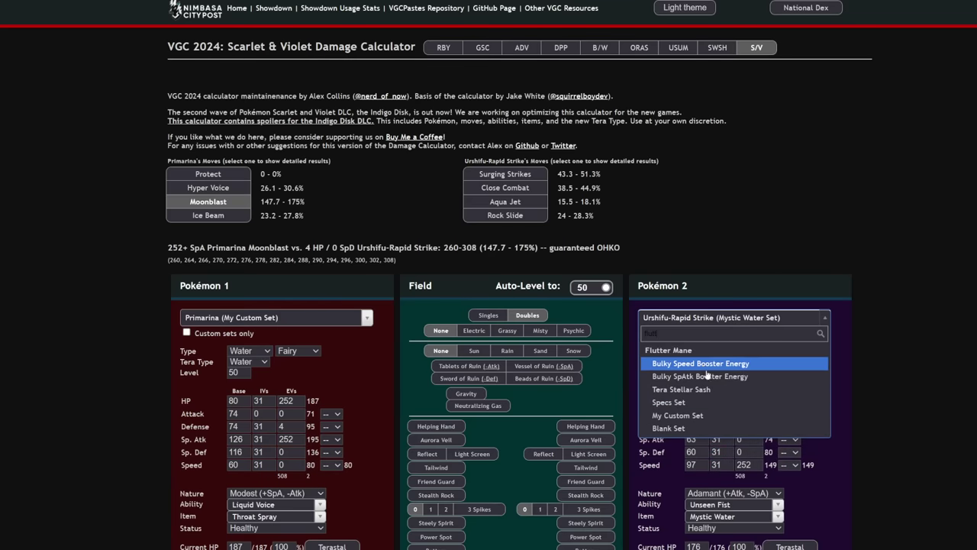
{"action": "left_click", "coordinate": [709, 402]}
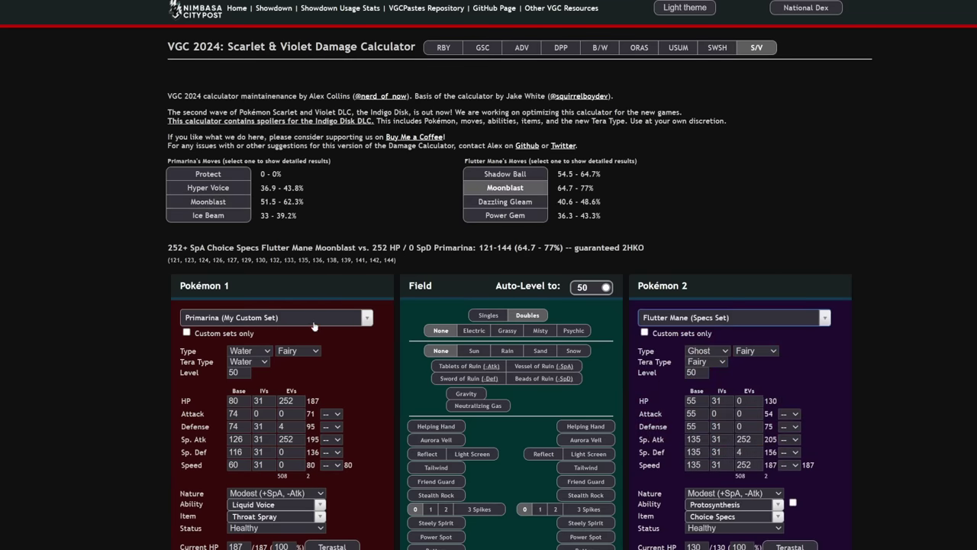
- Load Iron Boulder's Blank Set as Pokémon 1 and give it 252 Attack EVs
{"action": "left_click", "coordinate": [293, 319]}
{"action": "type", "text": "iron b"}
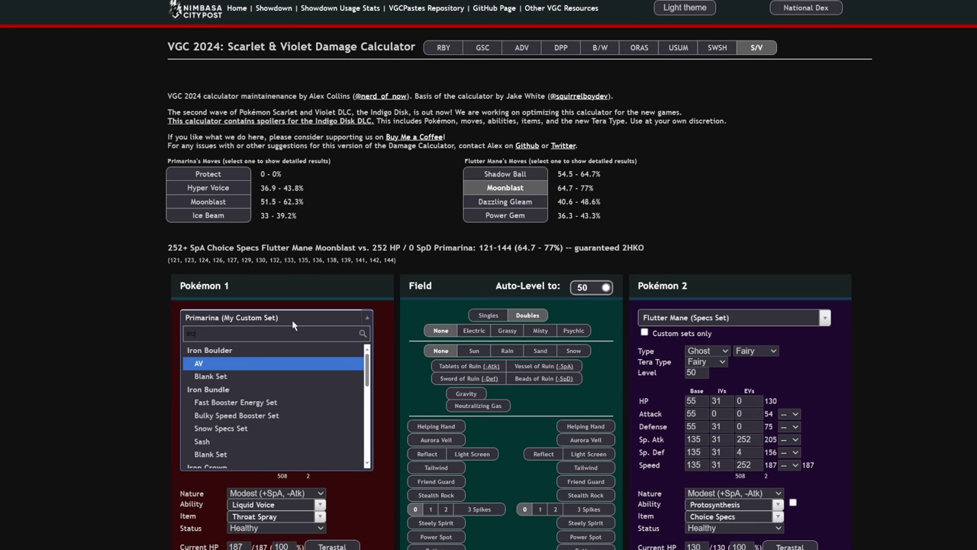
{"action": "left_click", "coordinate": [247, 376]}
{"action": "left_click", "coordinate": [284, 413]}
{"action": "type", "text": "252"}
- Set Iron Boulder's first move to Mighty Cleave
{"action": "scroll", "coordinate": [215, 401], "scroll_direction": "down", "scroll_amount": 2}
{"action": "left_click", "coordinate": [215, 401]}
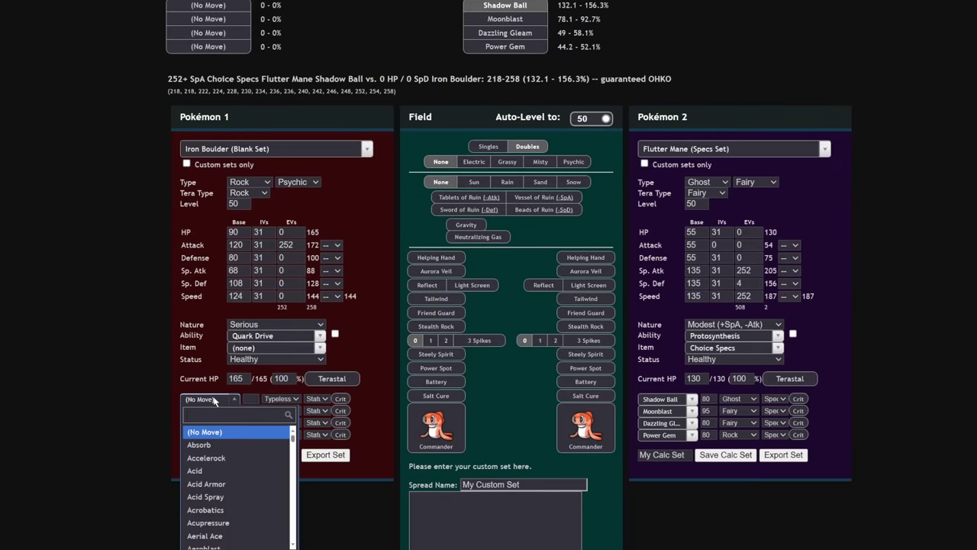
{"action": "type", "text": "might"}
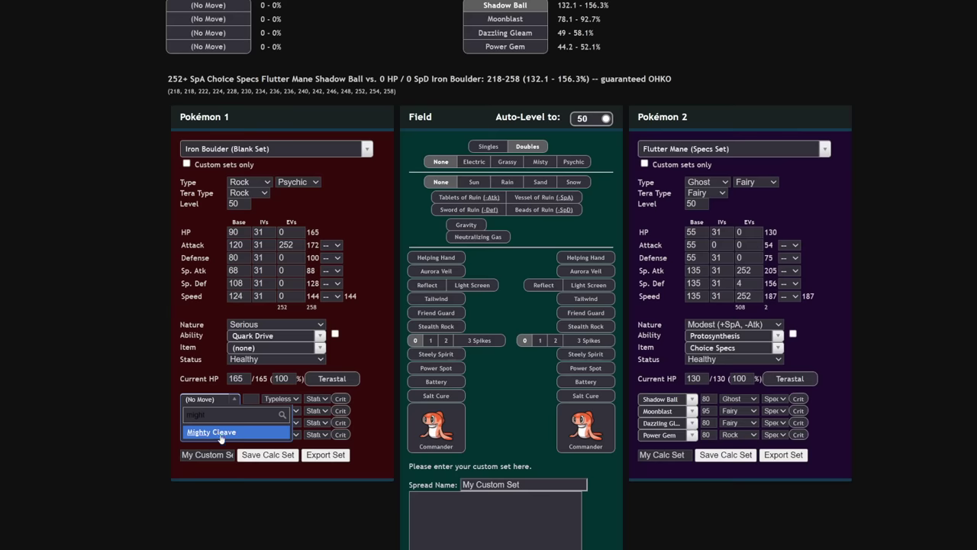
{"action": "left_click", "coordinate": [219, 434]}
{"action": "scroll", "coordinate": [312, 107], "scroll_direction": "up", "scroll_amount": 1}
{"action": "scroll", "coordinate": [309, 86], "scroll_direction": "up", "scroll_amount": 2}
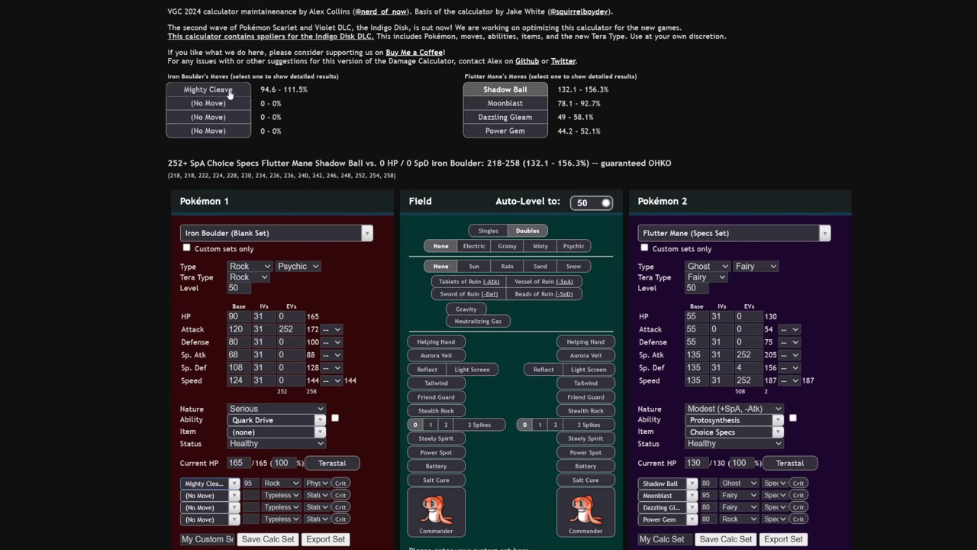
- Show Mighty Cleave's detailed damage against Flutter Mane and raise Iron Boulder's Attack stage to +2
{"action": "left_click", "coordinate": [210, 90]}
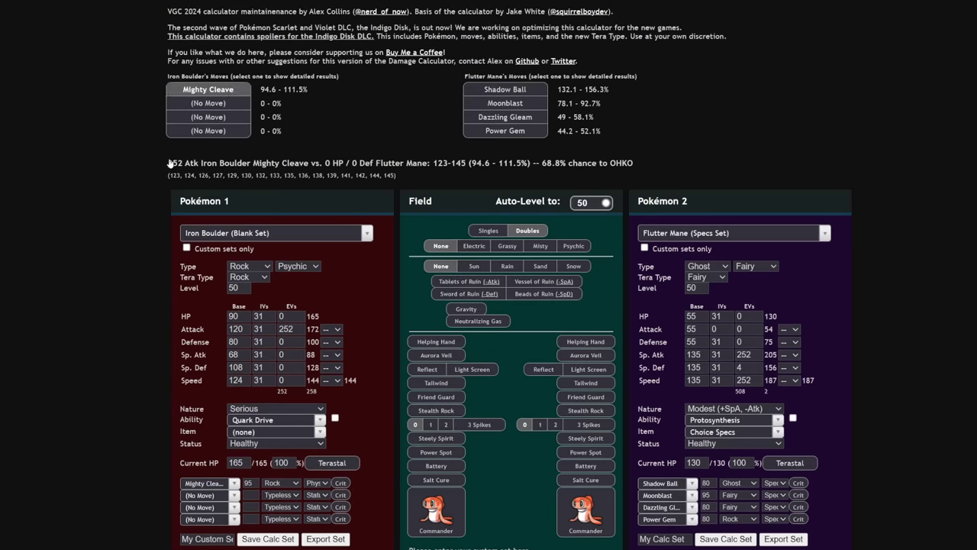
{"action": "left_click_drag", "start_coordinate": [166, 161], "coordinate": [649, 166]}
{"action": "left_click", "coordinate": [769, 165]}
{"action": "left_click", "coordinate": [331, 333]}
{"action": "left_click", "coordinate": [341, 387]}
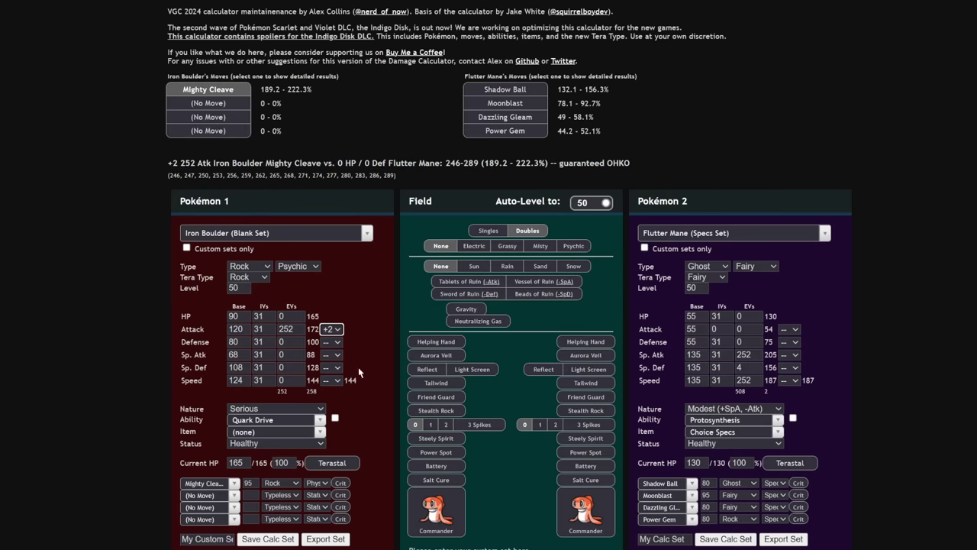
- Load Raging Bolt's Magnet Offense set as Pokémon 2, with 4 Defense EVs, and enable Sword of Ruin
{"action": "left_click", "coordinate": [717, 243]}
{"action": "type", "text": "raging"}
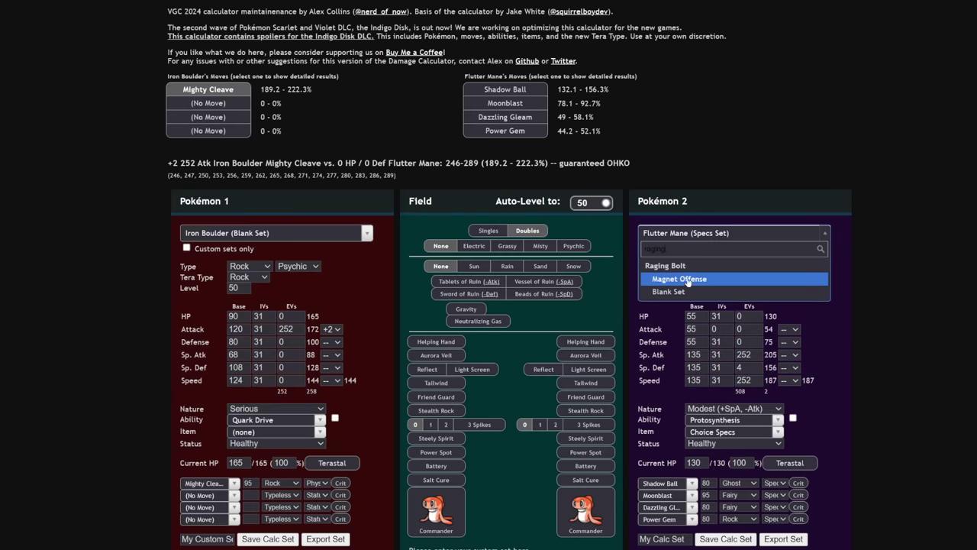
{"action": "left_click", "coordinate": [688, 280]}
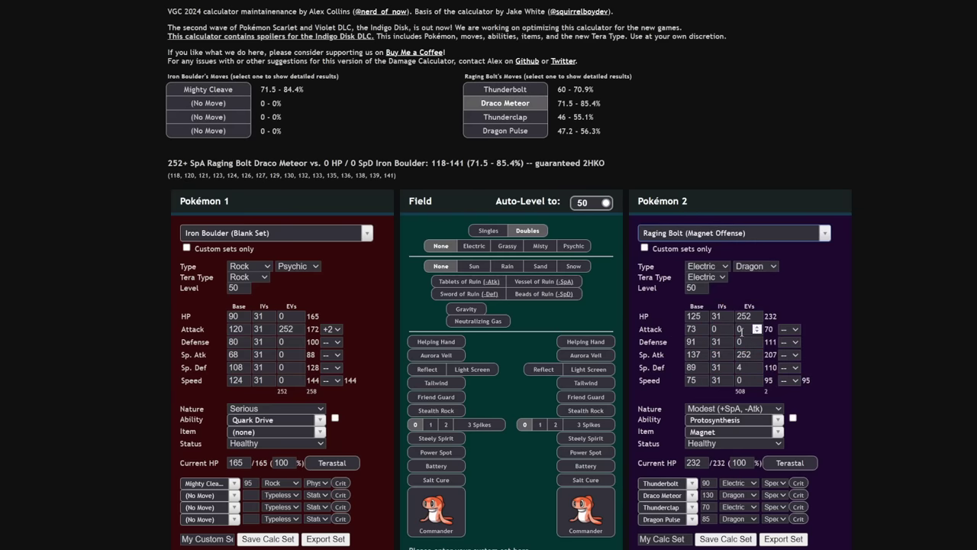
{"action": "left_click", "coordinate": [748, 342]}
{"action": "type", "text": "4"}
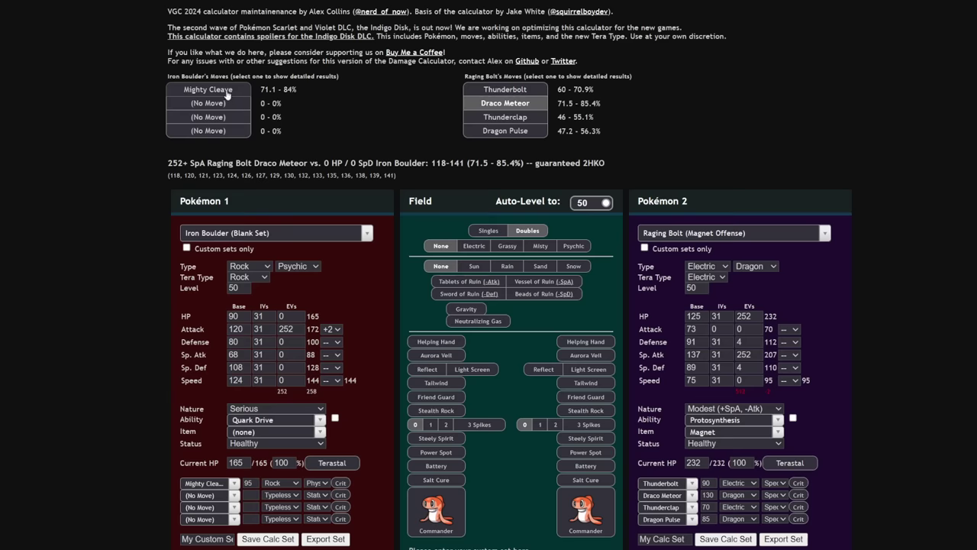
{"action": "left_click", "coordinate": [468, 293]}
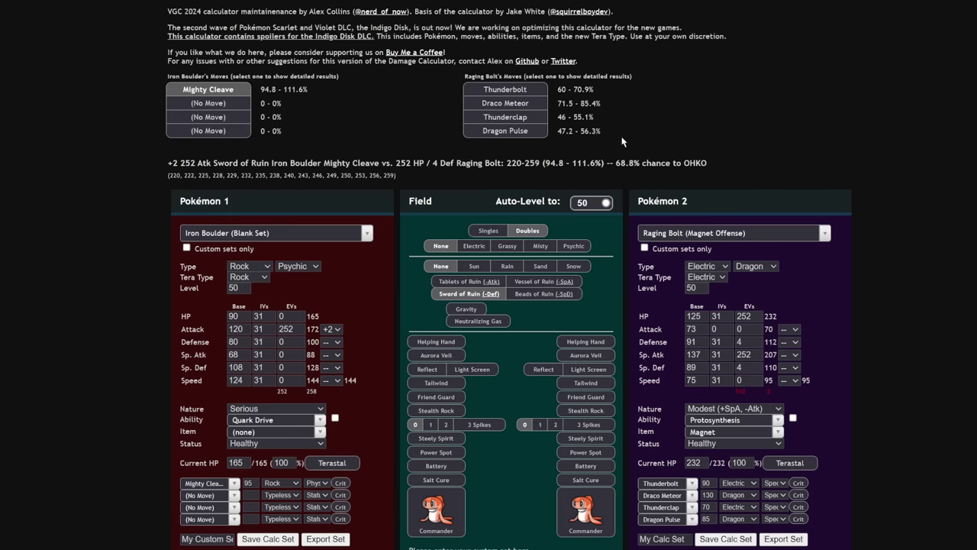
- Load Urshifu-Rapid Strike's Mystic Water Set as Pokémon 2 and enable Sword of Ruin
{"action": "left_click", "coordinate": [696, 236]}
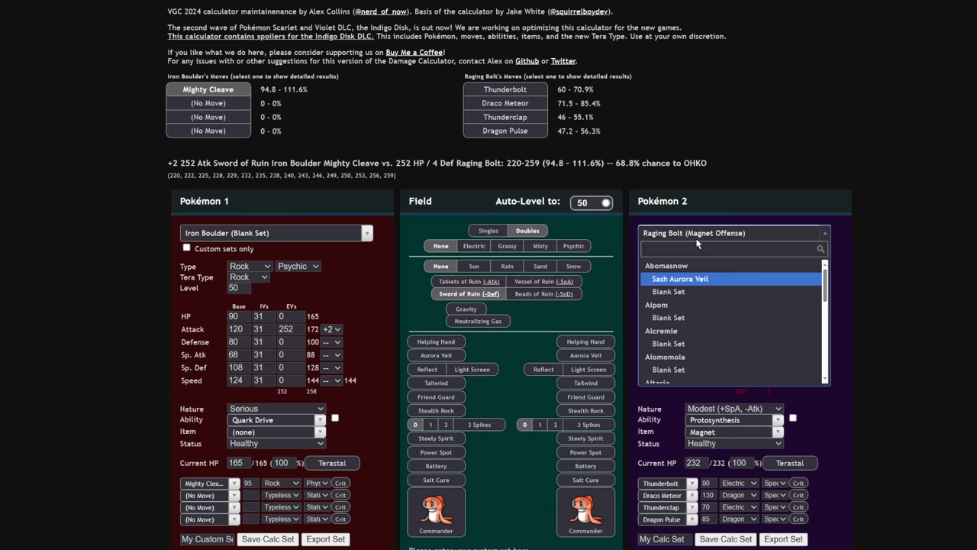
{"action": "type", "text": "urshi"}
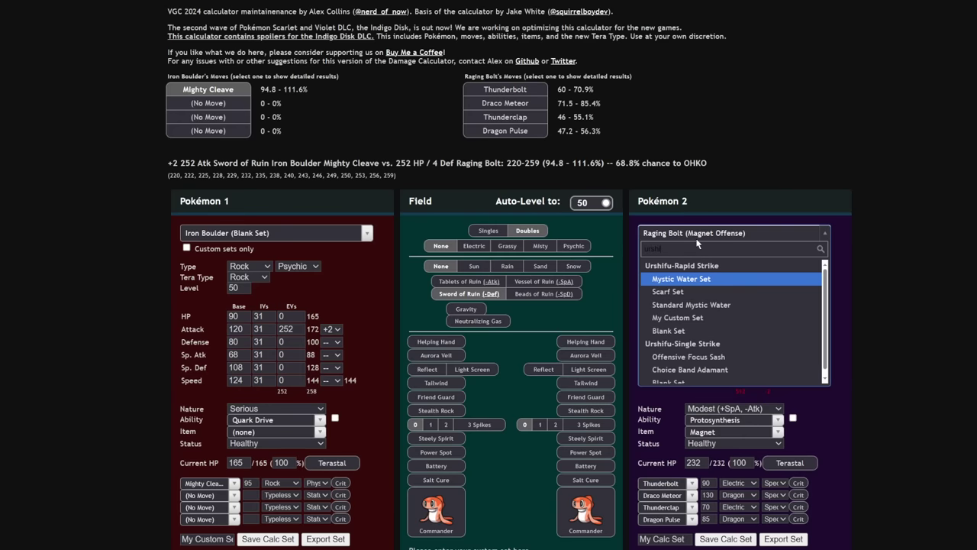
{"action": "left_click", "coordinate": [690, 279]}
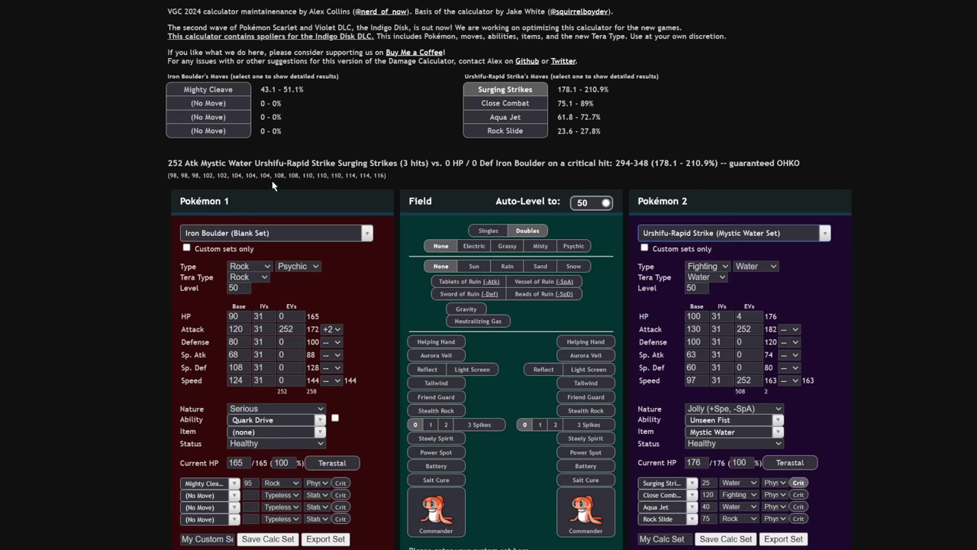
{"action": "left_click", "coordinate": [473, 296]}
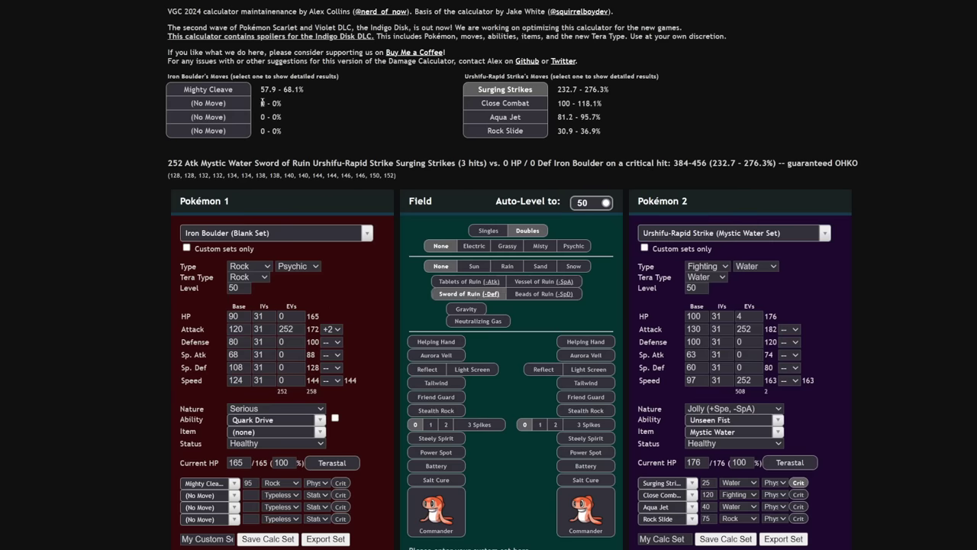
- Add Sacred Sword as Iron Boulder's second move and show its detailed damage against Urshifu-Rapid Strike
{"action": "left_click", "coordinate": [212, 495]}
{"action": "type", "text": "sac"}
{"action": "left_click", "coordinate": [220, 479]}
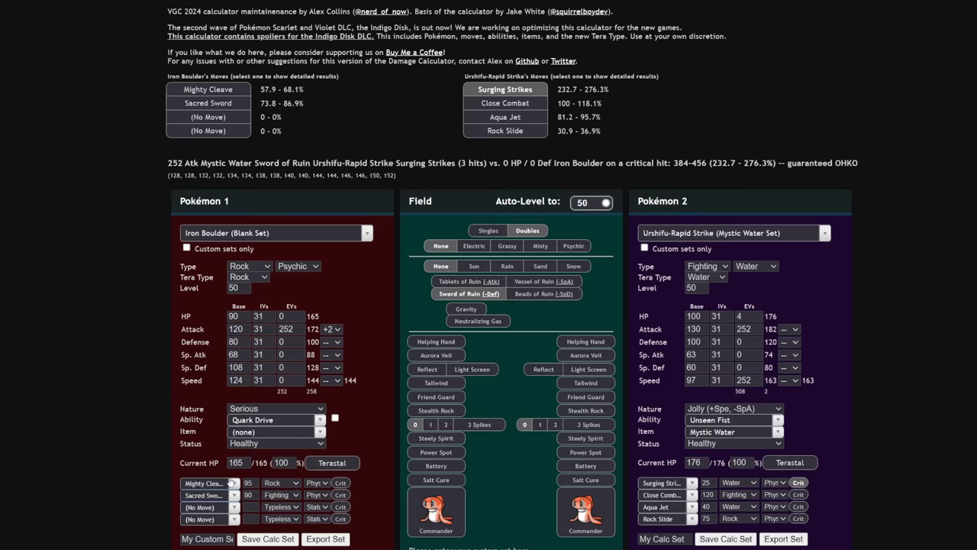
{"action": "left_click", "coordinate": [231, 104]}
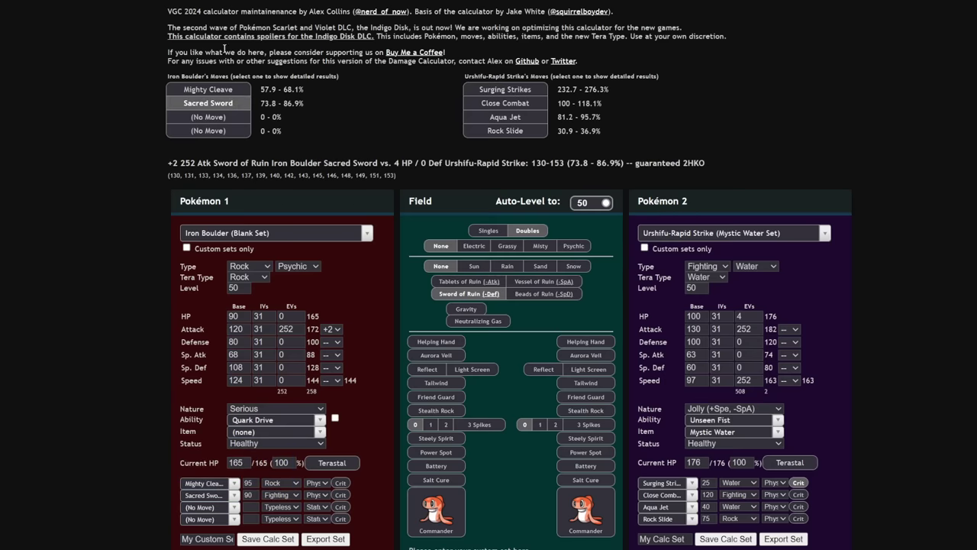
- Add Zen Headbutt as Iron Boulder's third move
{"action": "left_click", "coordinate": [212, 509]}
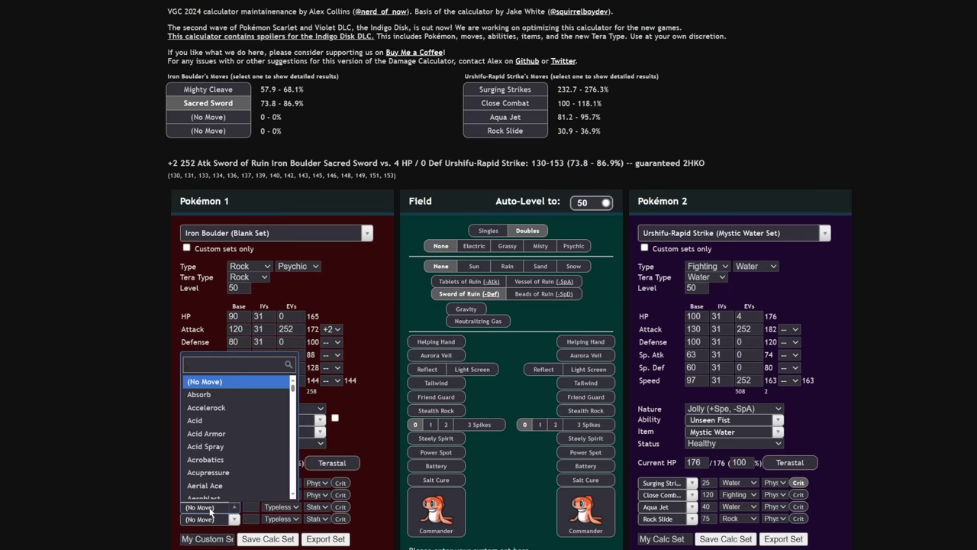
{"action": "type", "text": "zen"}
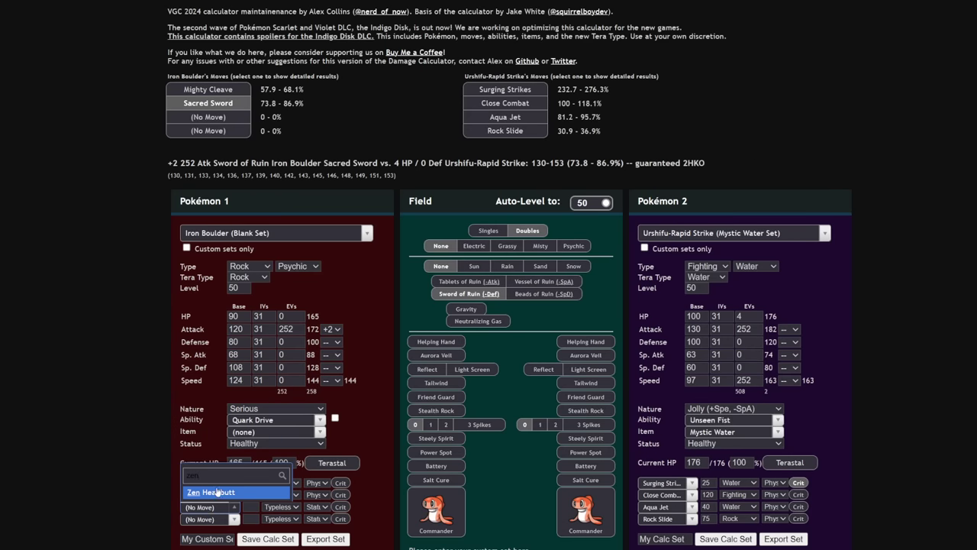
{"action": "left_click", "coordinate": [217, 493]}
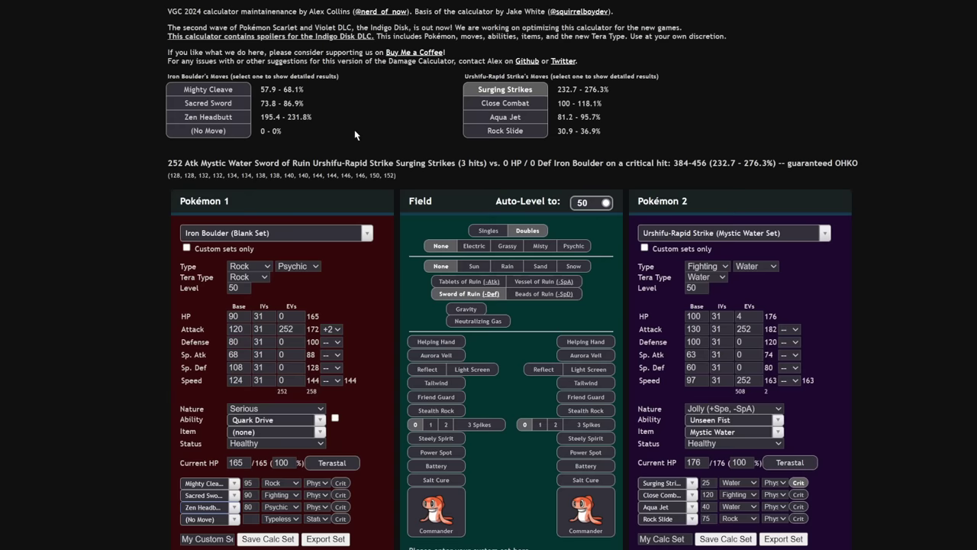
- Load Registeel's My Custom Set as Pokémon 2 and reset Iron Boulder's Attack stage to neutral
{"action": "left_click", "coordinate": [681, 234]}
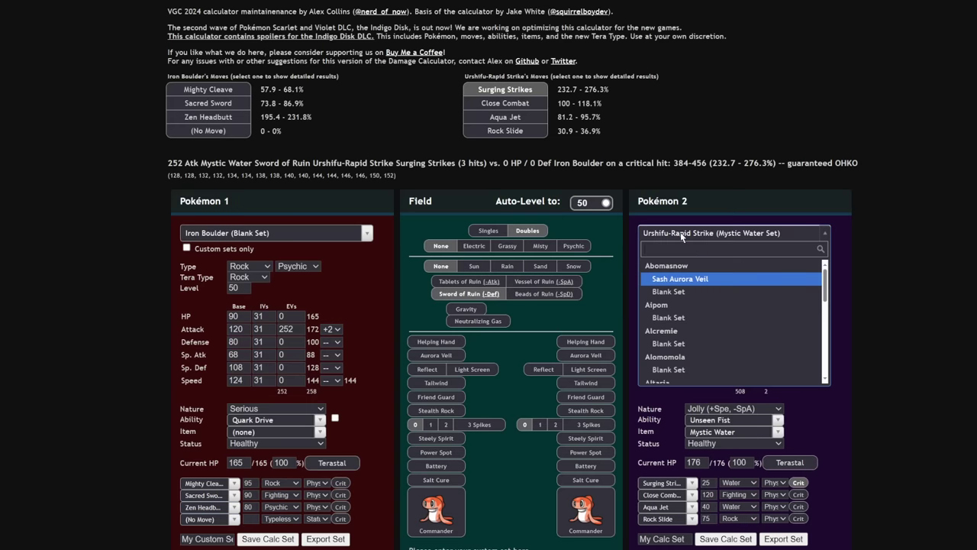
{"action": "type", "text": "regi"}
{"action": "scroll", "coordinate": [705, 370], "scroll_direction": "down", "scroll_amount": 1}
{"action": "type", "text": "s"}
{"action": "left_click", "coordinate": [689, 282]}
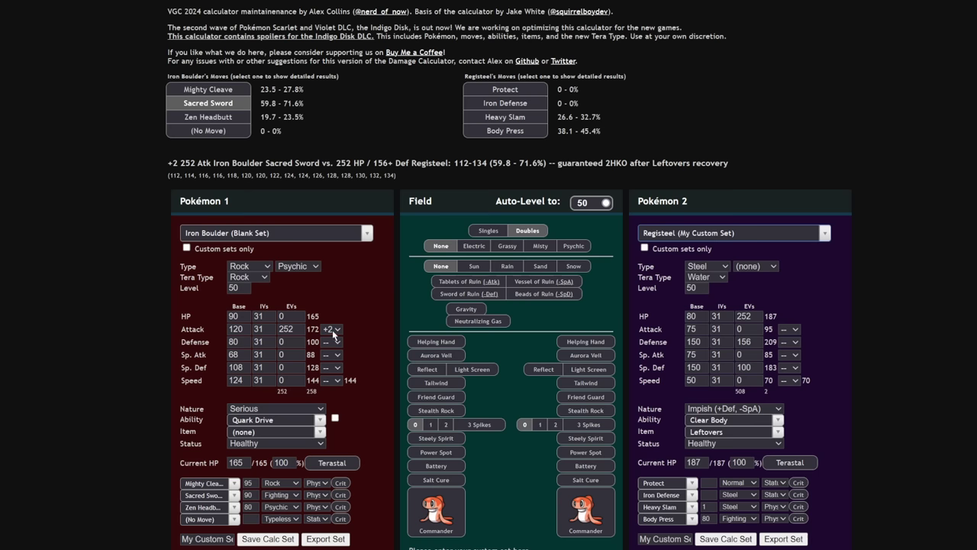
{"action": "left_click", "coordinate": [339, 393]}
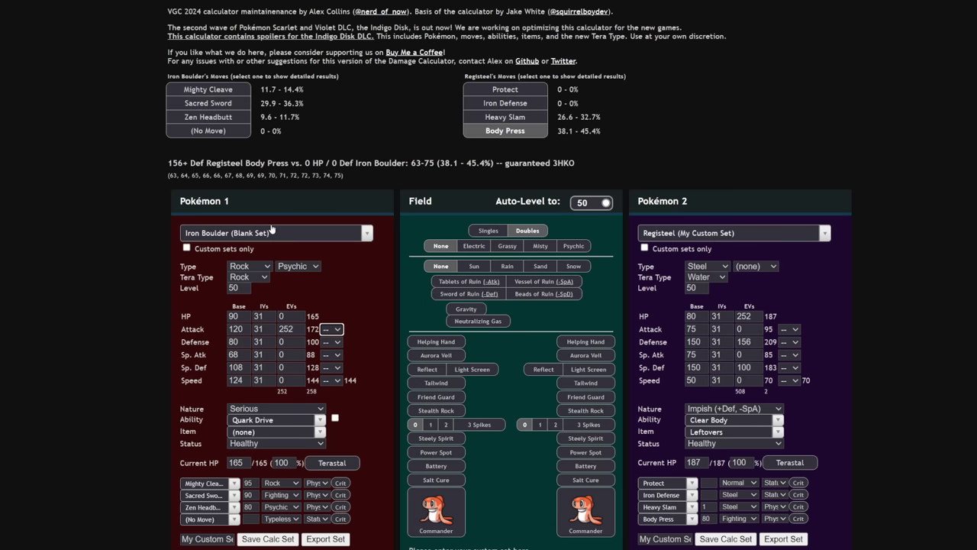
- Load Dondozo's Tera Grass Offensive set as Pokémon 2 and show Sacred Sword's detailed damage against it
{"action": "left_click", "coordinate": [666, 237]}
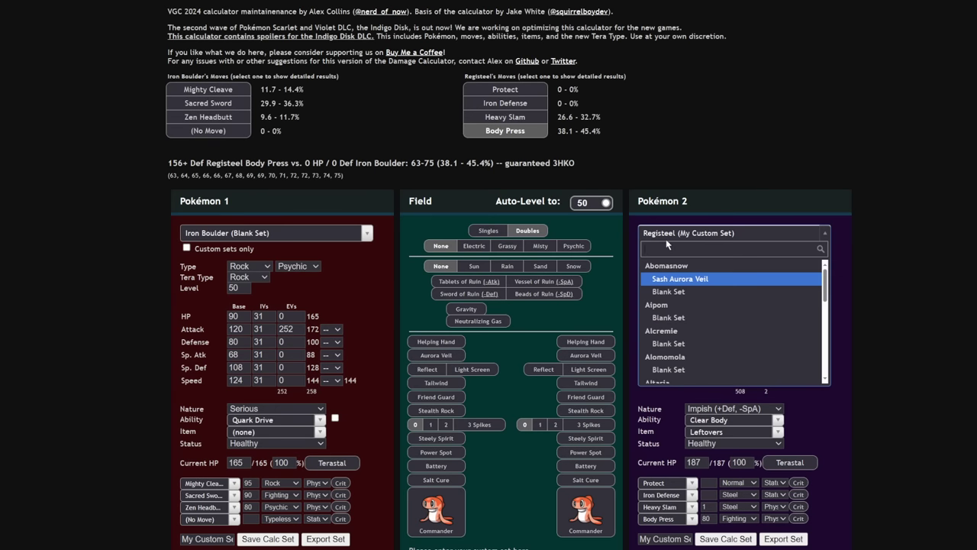
{"action": "type", "text": "dond"}
{"action": "left_click", "coordinate": [706, 298]}
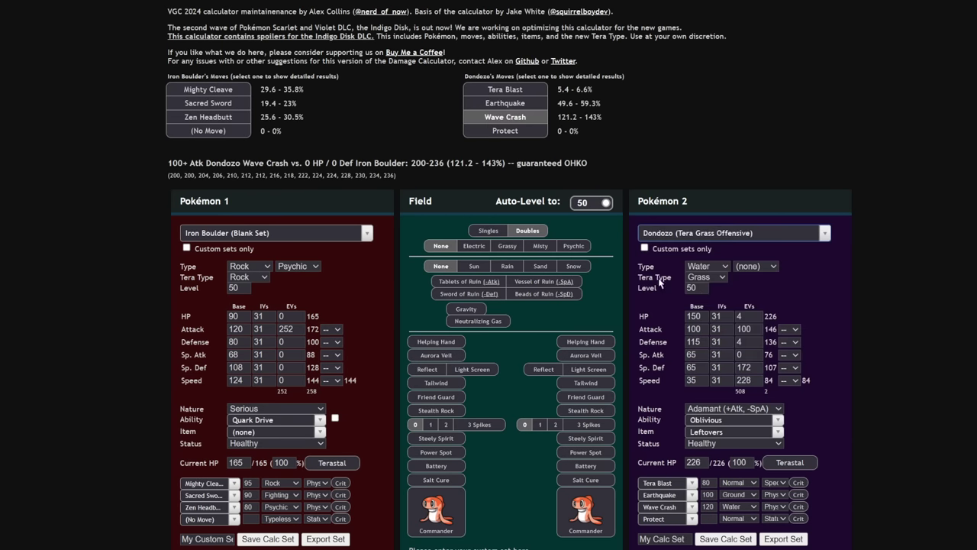
{"action": "left_click", "coordinate": [216, 105]}
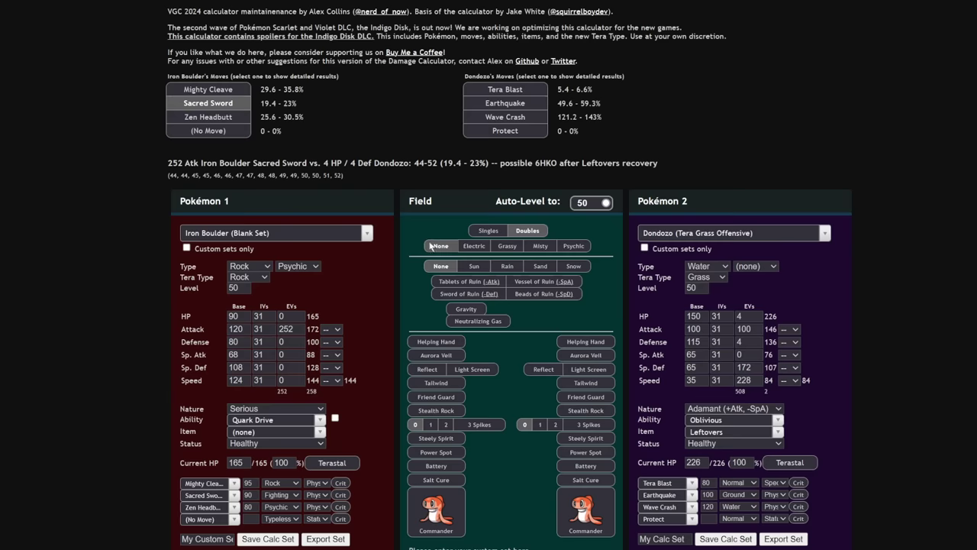
- Enable Sword of Ruin, check Sacred Sword's damage against Dondozo, and raise Iron Boulder's Attack stage to +2
{"action": "left_click", "coordinate": [466, 293]}
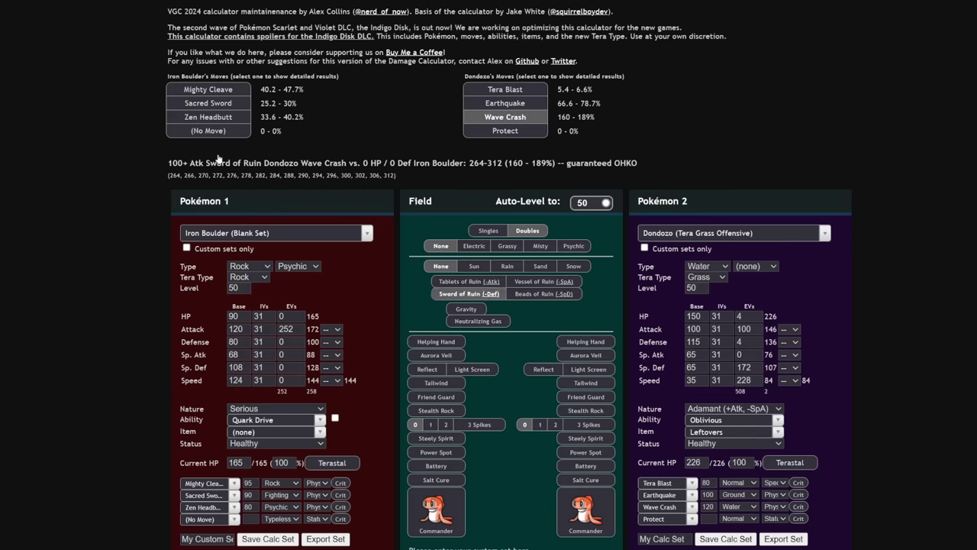
{"action": "left_click", "coordinate": [217, 104]}
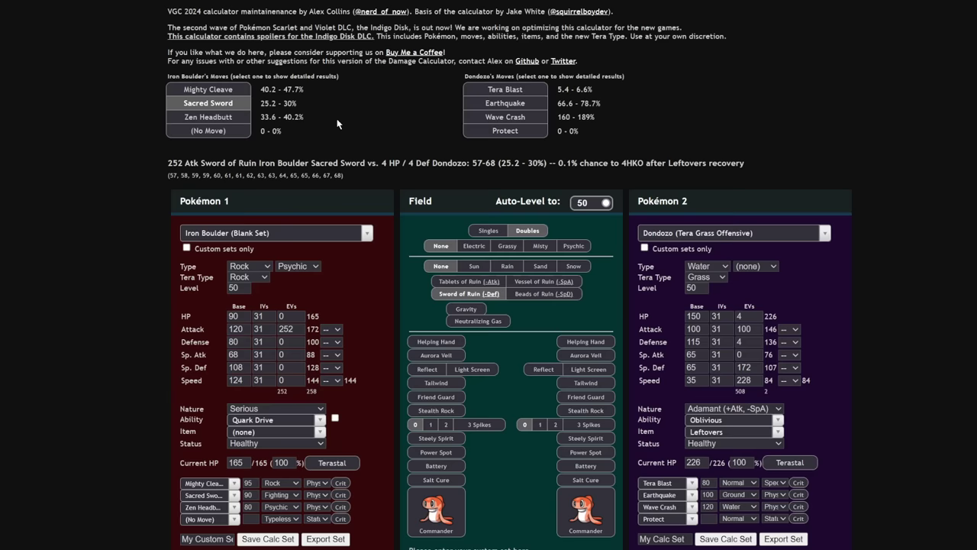
{"action": "left_click", "coordinate": [710, 420]}
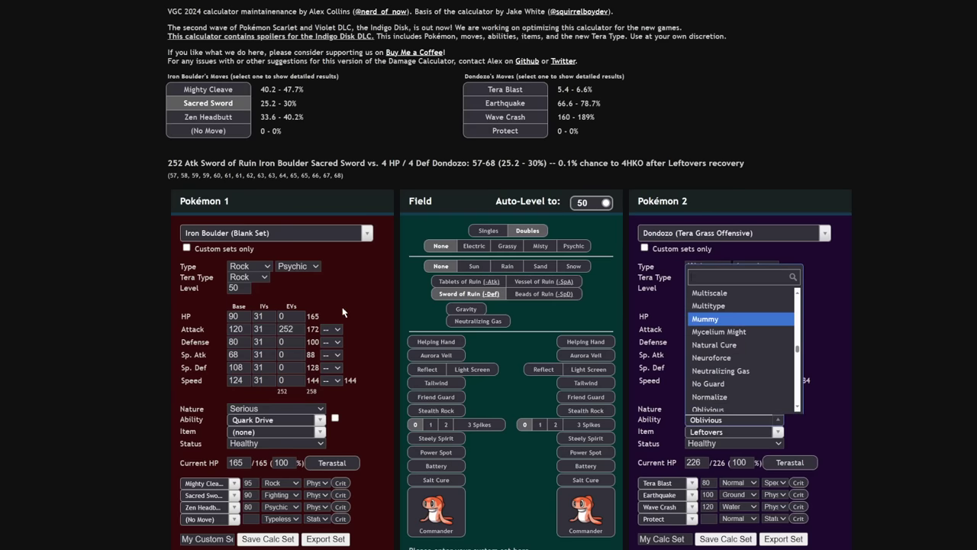
{"action": "left_click", "coordinate": [336, 329]}
{"action": "left_click", "coordinate": [336, 387]}
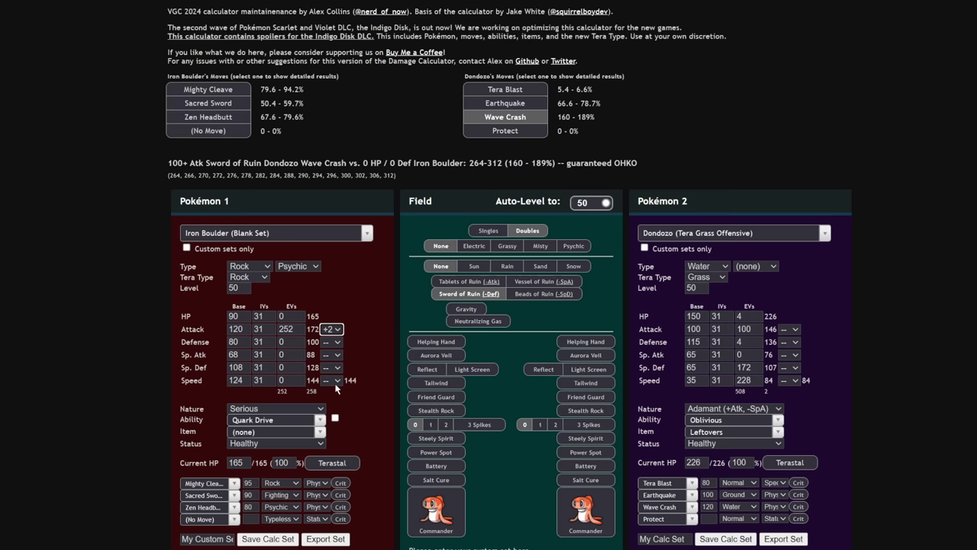
- Show Sacred Sword's detailed damage against Dondozo and set Dondozo's ability to Unaware
{"action": "left_click", "coordinate": [208, 103]}
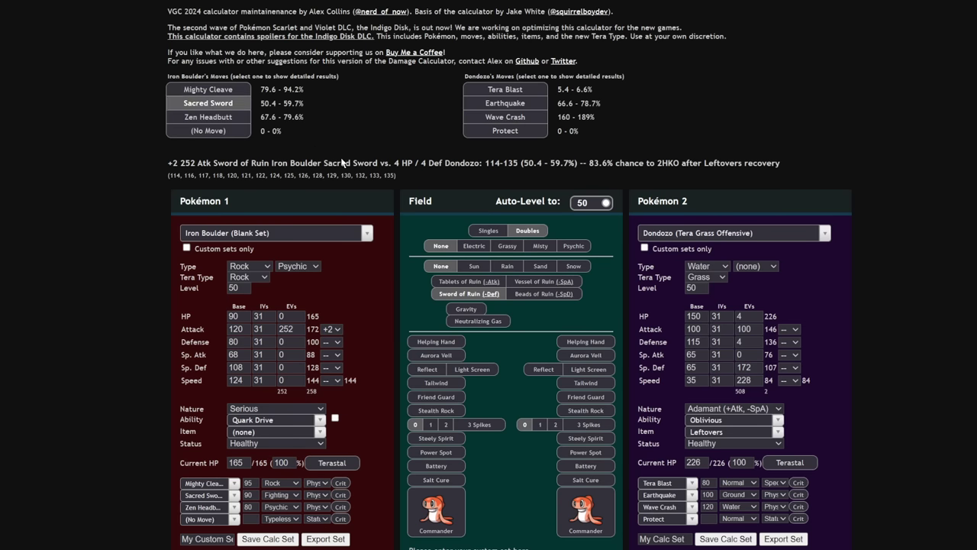
{"action": "left_click", "coordinate": [738, 420]}
{"action": "type", "text": "un"}
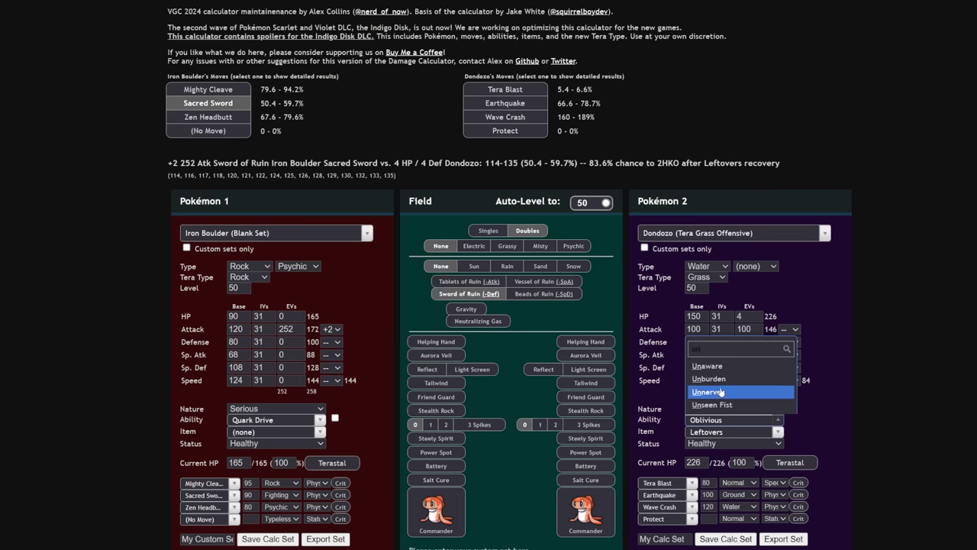
{"action": "left_click", "coordinate": [740, 366]}
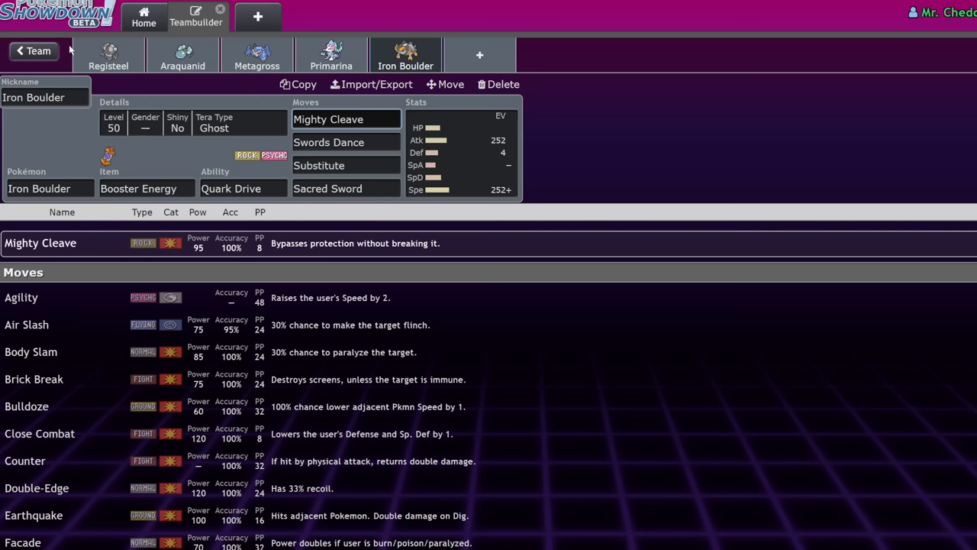
- Switch to the Showdown Teambuilder, open the team "Deploy the Rock!" instead of Box 815, and show Iron Boulder's EV spread
{"action": "left_click", "coordinate": [32, 50]}
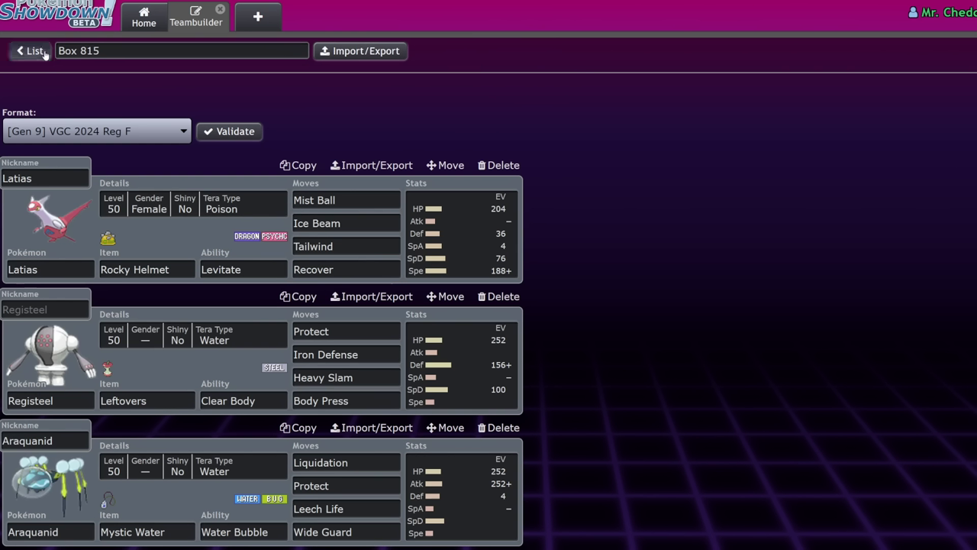
{"action": "left_click", "coordinate": [43, 51]}
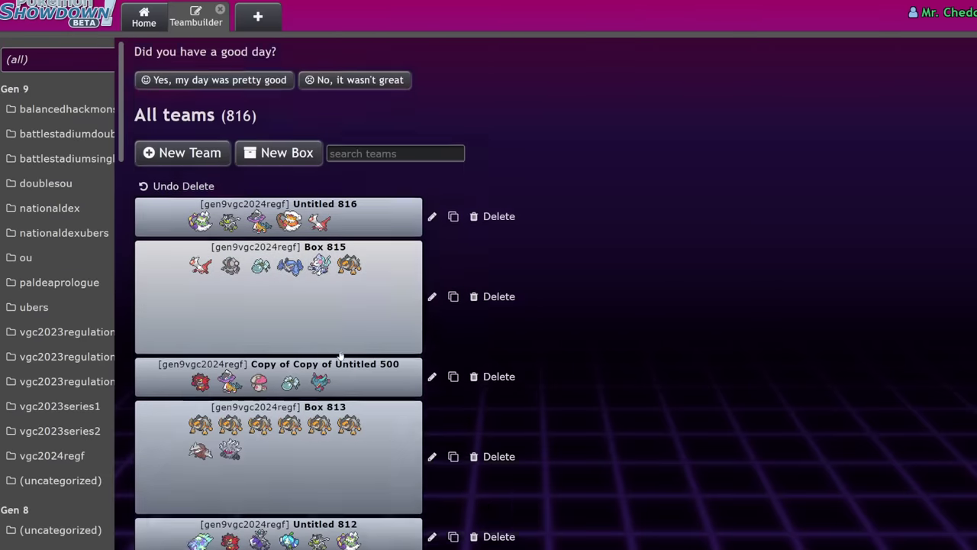
{"action": "scroll", "coordinate": [341, 357], "scroll_direction": "down", "scroll_amount": 5}
{"action": "left_click", "coordinate": [313, 243]}
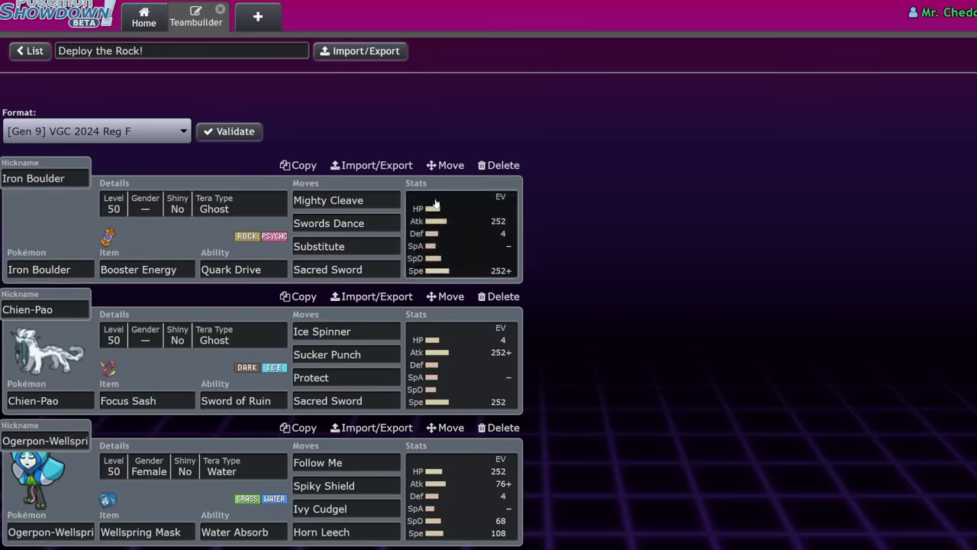
{"action": "left_click", "coordinate": [453, 200]}
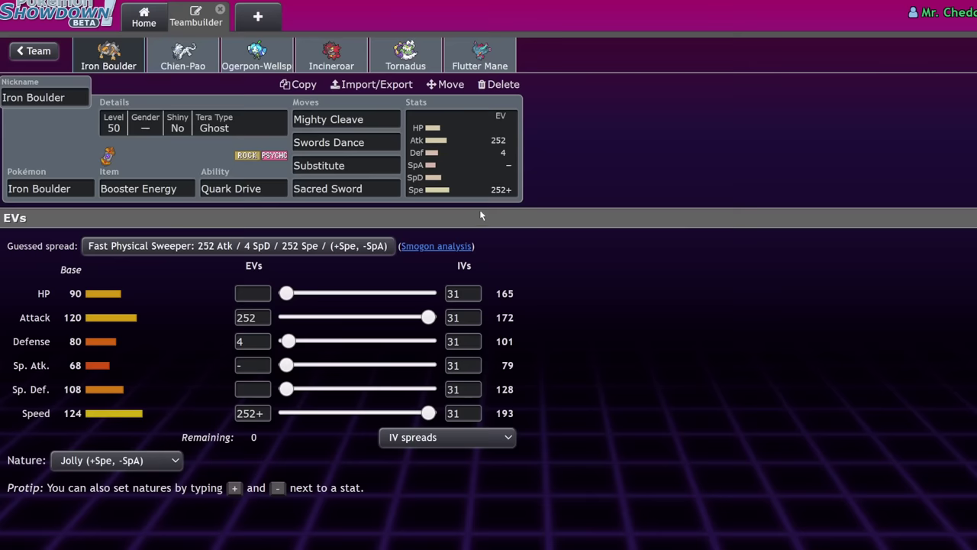
- Review Chien-Pao's set in the same team, then inspect Iron Boulder's Substitute move
{"action": "left_click", "coordinate": [267, 57]}
{"action": "left_click", "coordinate": [177, 55]}
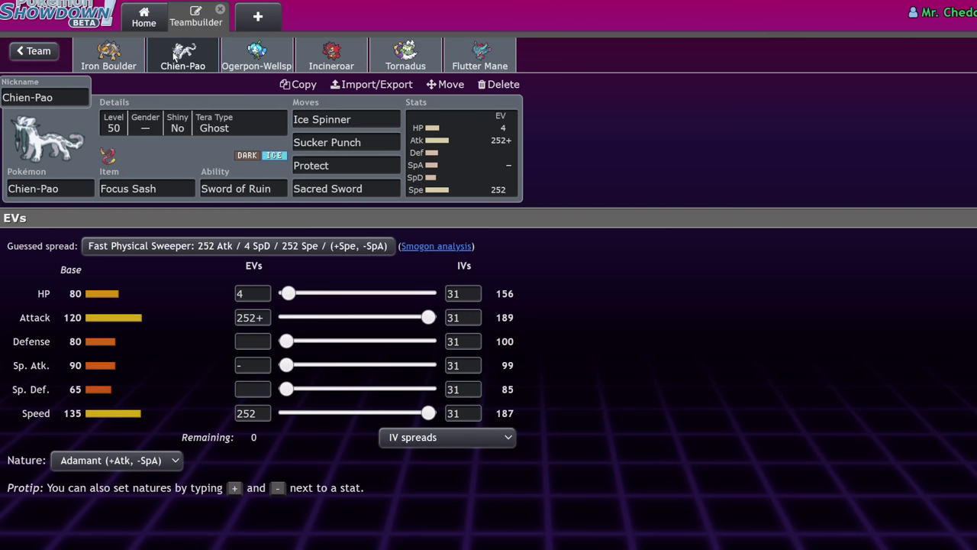
{"action": "left_click", "coordinate": [96, 57]}
{"action": "left_click", "coordinate": [368, 172]}
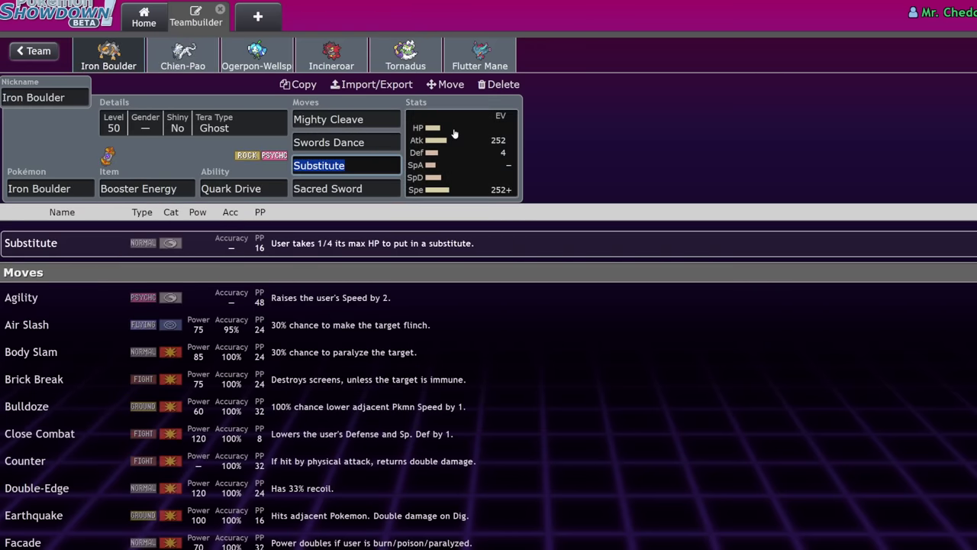
- Return to the list of all teams, check the team Untitled 816, and delete it
{"action": "left_click", "coordinate": [40, 54]}
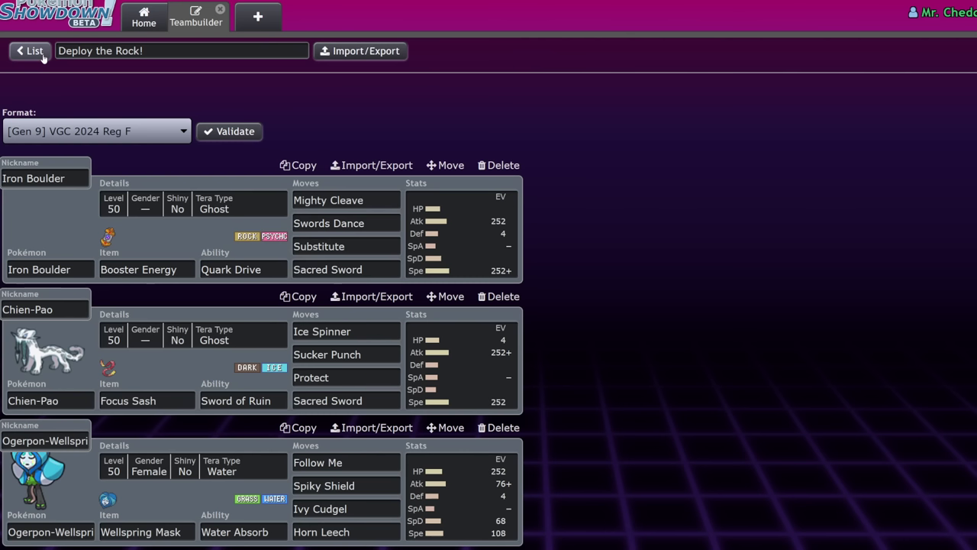
{"action": "left_click", "coordinate": [35, 51]}
{"action": "scroll", "coordinate": [309, 171], "scroll_direction": "up", "scroll_amount": 5}
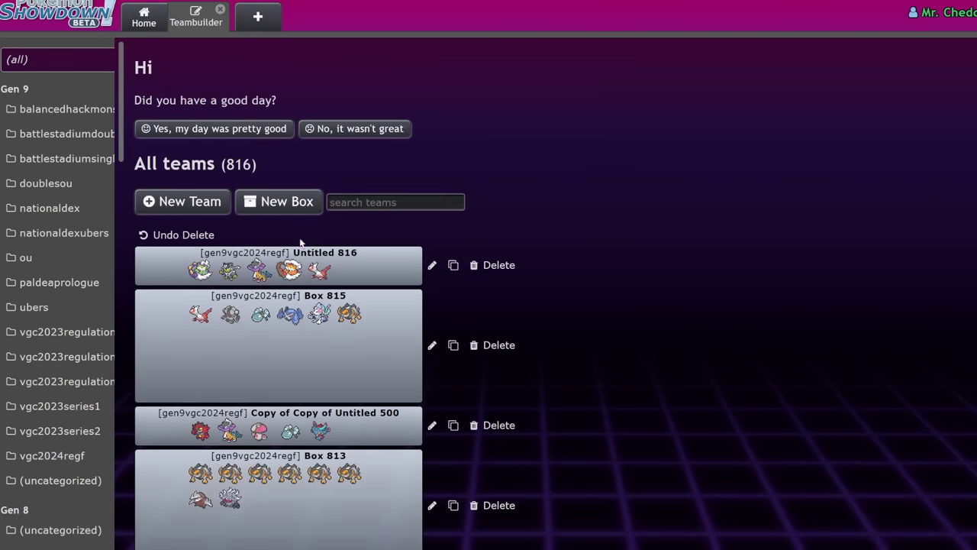
{"action": "left_click", "coordinate": [309, 256]}
{"action": "left_click", "coordinate": [35, 51]}
{"action": "left_click", "coordinate": [491, 264]}
- Open Box 815 and look through its Pokémon sets
{"action": "left_click", "coordinate": [343, 320]}
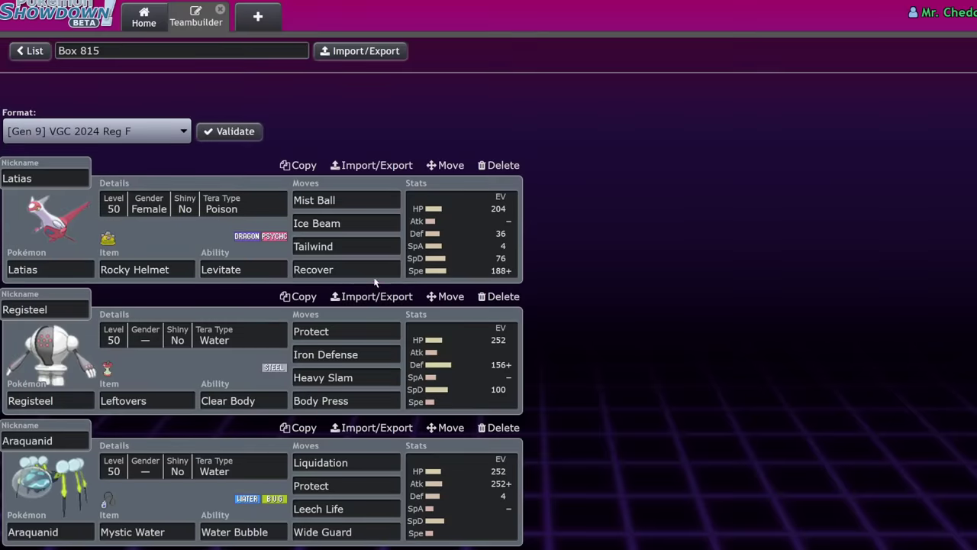
{"action": "scroll", "coordinate": [472, 228], "scroll_direction": "down", "scroll_amount": 5}
{"action": "scroll", "coordinate": [472, 227], "scroll_direction": "down", "scroll_amount": 3}
{"action": "scroll", "coordinate": [473, 228], "scroll_direction": "up", "scroll_amount": 8}
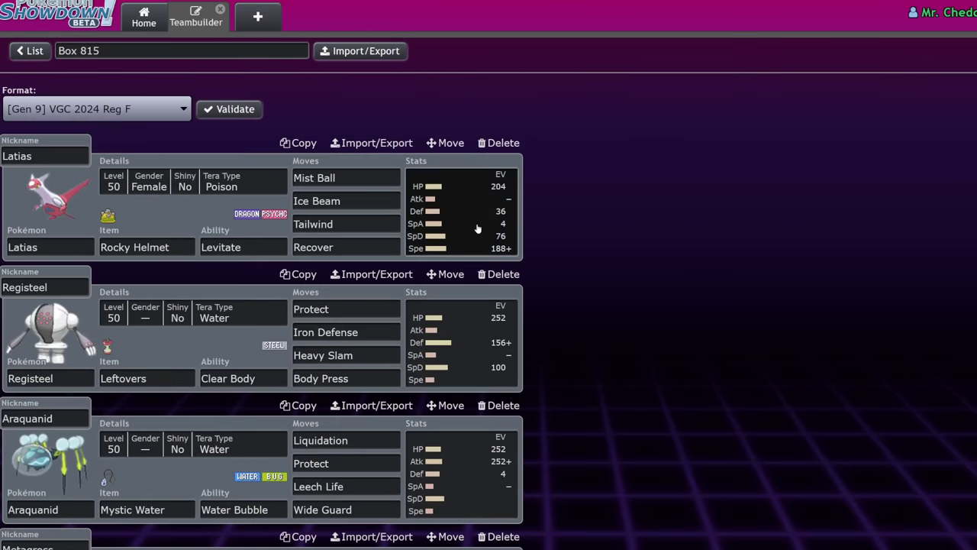